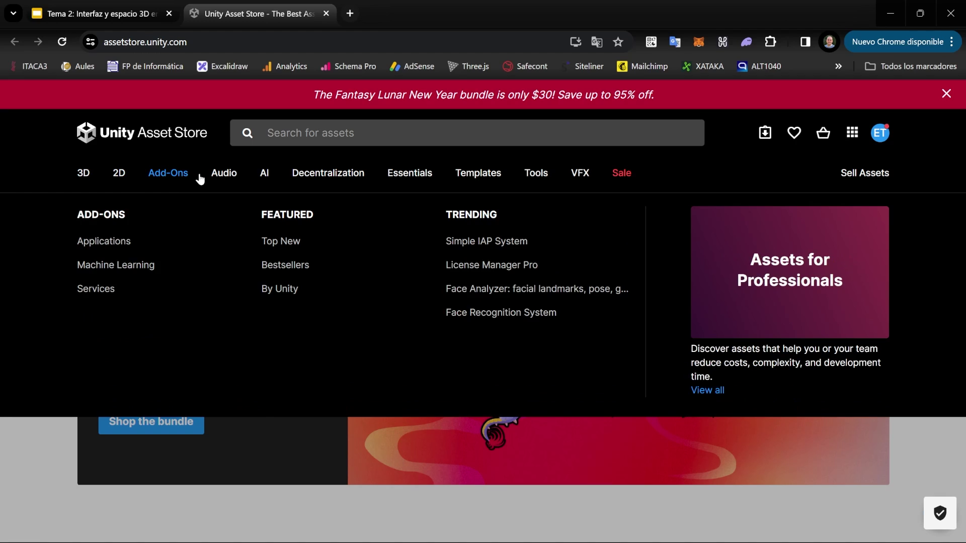
Step: Search the Asset Store for "materials" and limit the results to free assets
{"action": "mouse_move", "coordinate": [265, 180]}
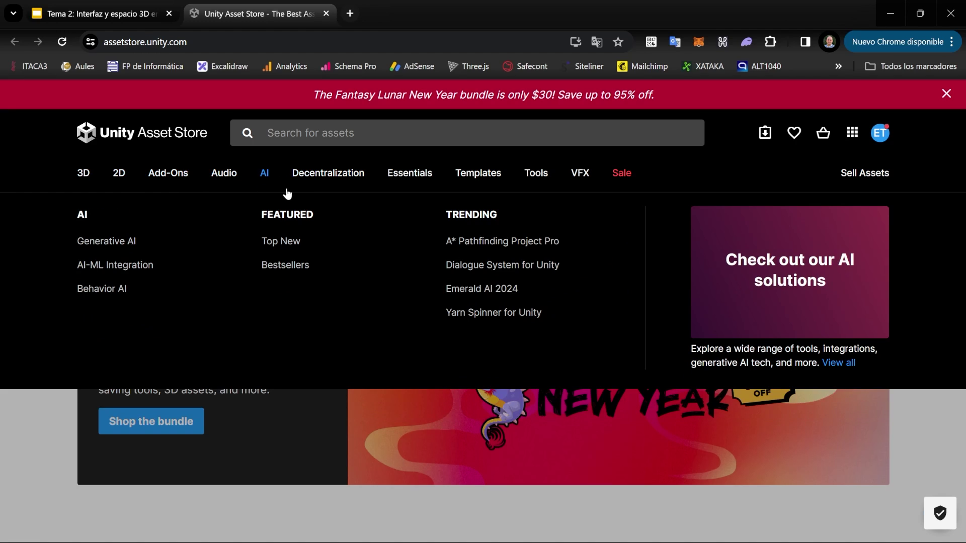
{"action": "mouse_move", "coordinate": [83, 173]}
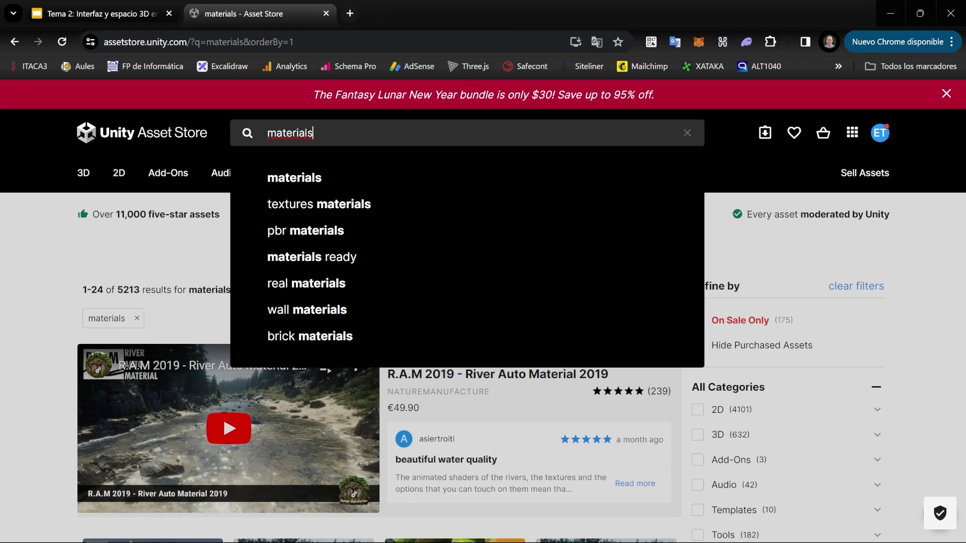
{"action": "left_click", "coordinate": [724, 300]}
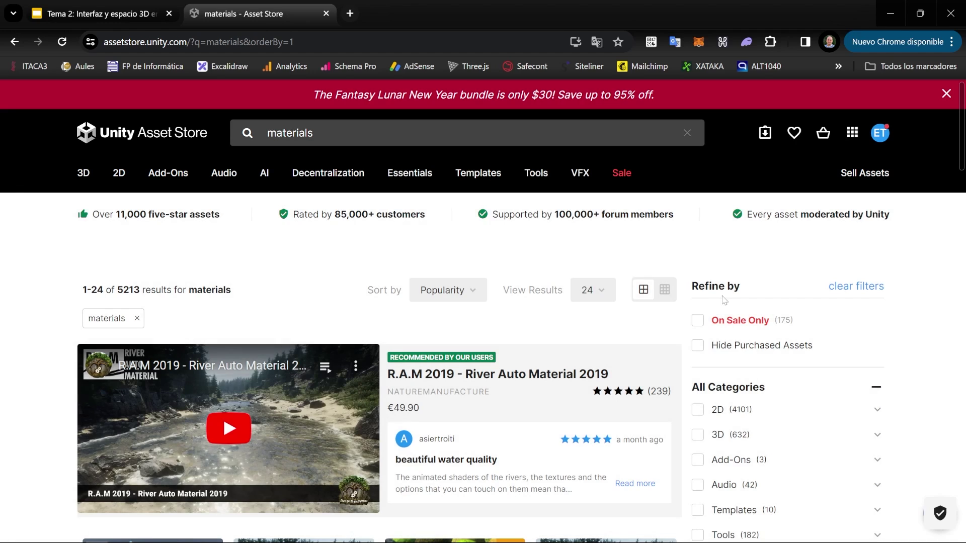
{"action": "scroll", "coordinate": [724, 300], "scroll_direction": "down", "scroll_amount": 6}
{"action": "left_click", "coordinate": [698, 360]}
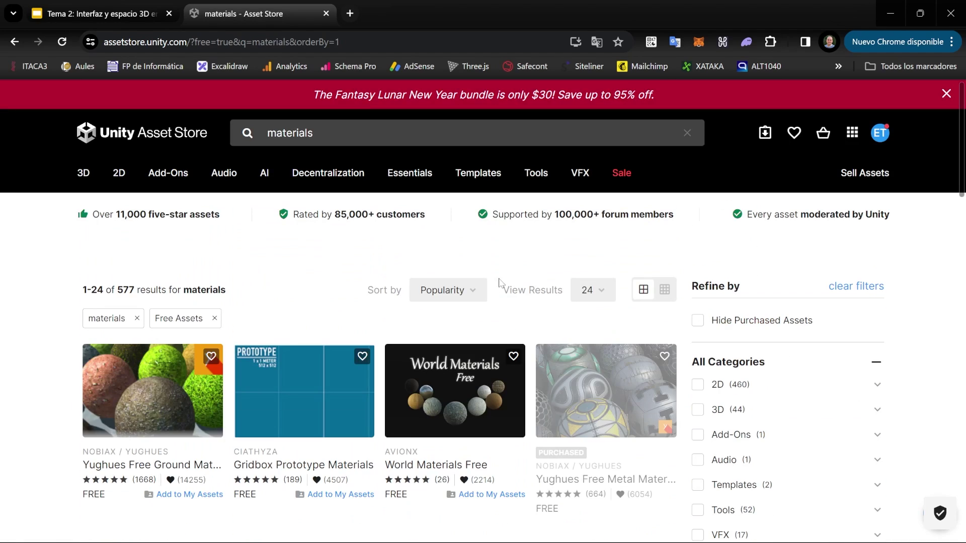
Step: Open the Yughues Free Metal Materials asset page from the results and send the asset to Unity
{"action": "scroll", "coordinate": [360, 203], "scroll_direction": "down", "scroll_amount": 3}
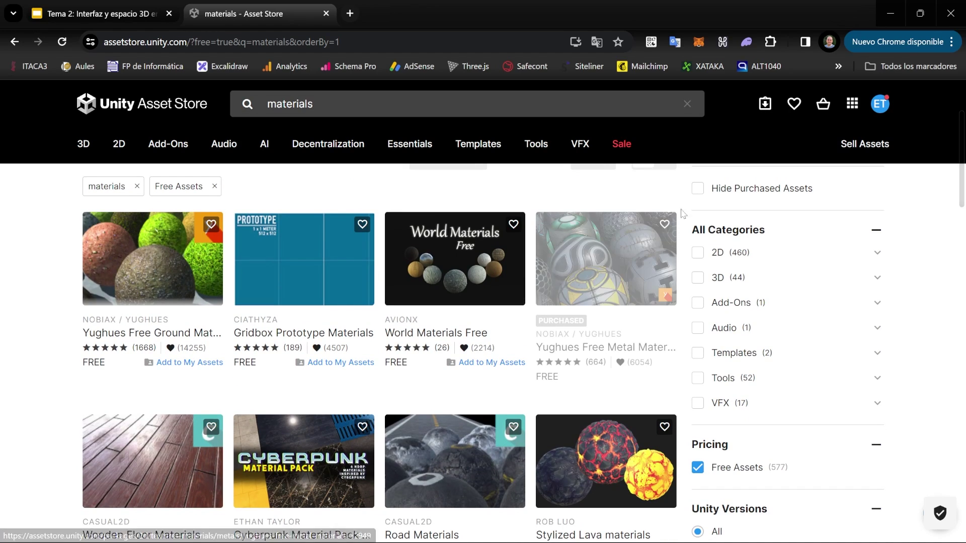
{"action": "scroll", "coordinate": [618, 267], "scroll_direction": "down", "scroll_amount": 1}
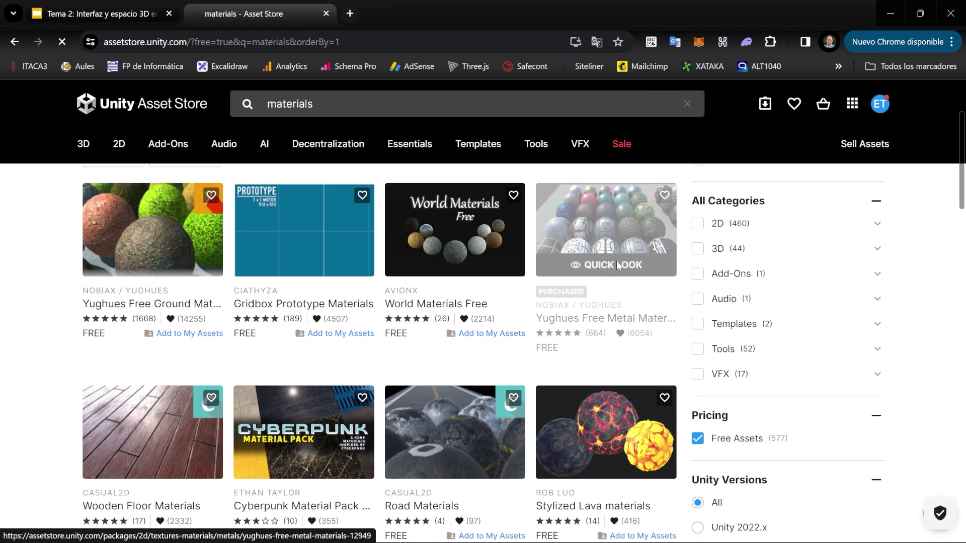
{"action": "left_click", "coordinate": [617, 266]}
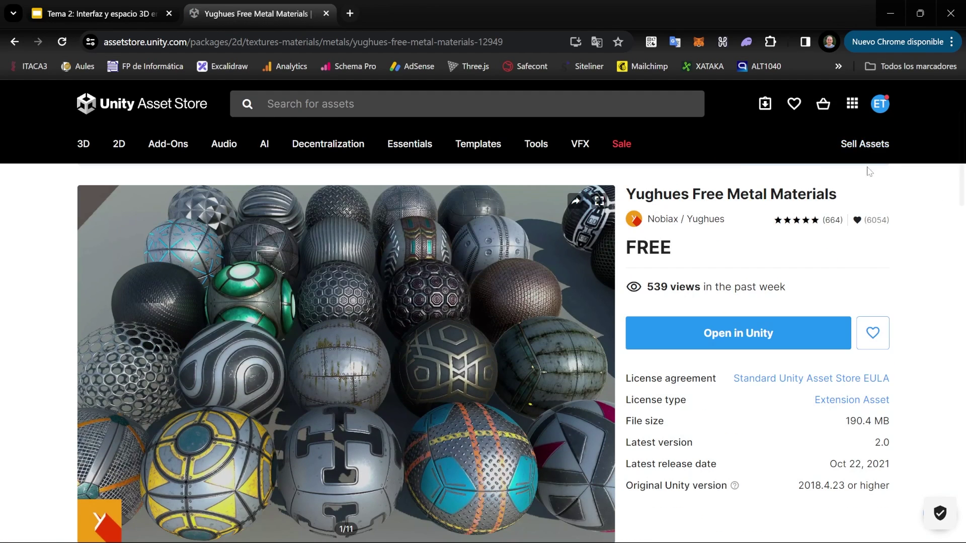
{"action": "left_click", "coordinate": [742, 342]}
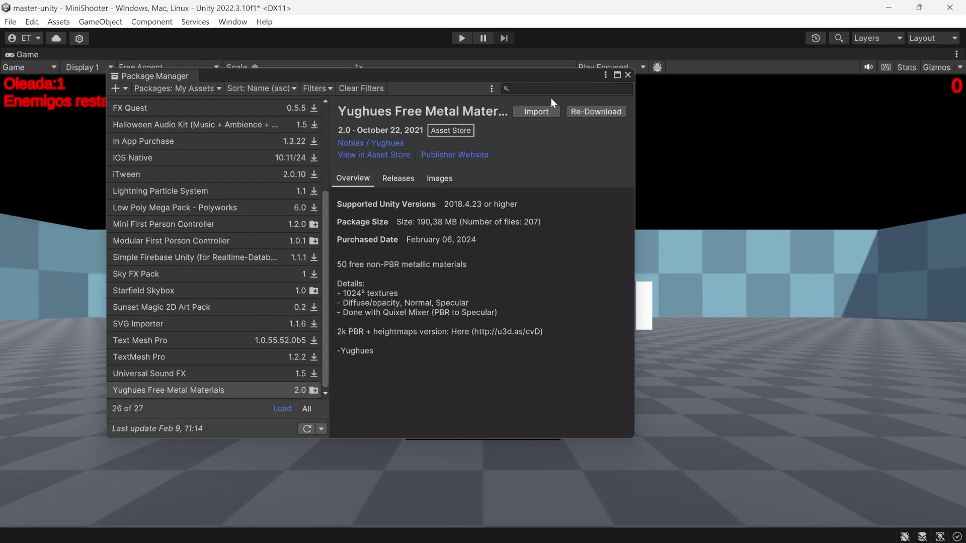
Step: Import the Yughues Free Metal Materials package into the project without its Demo folder
{"action": "left_click", "coordinate": [532, 115]}
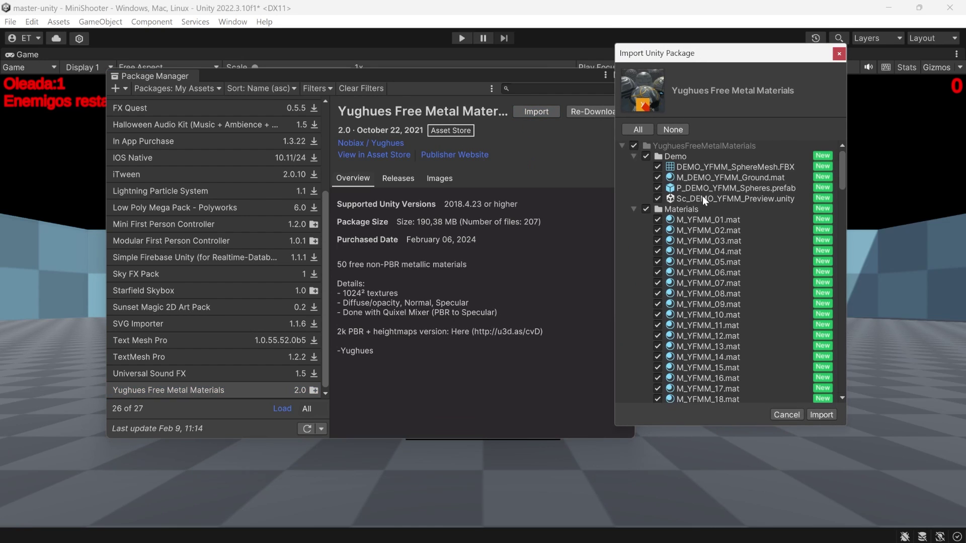
{"action": "left_click_drag", "start_coordinate": [839, 170], "coordinate": [852, 118]}
{"action": "left_click", "coordinate": [646, 156]}
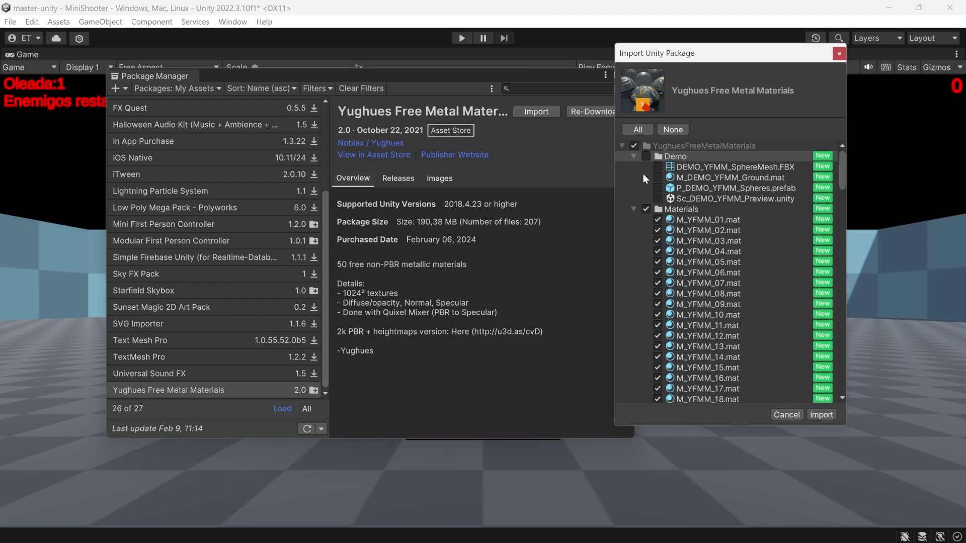
{"action": "left_click", "coordinate": [646, 209]}
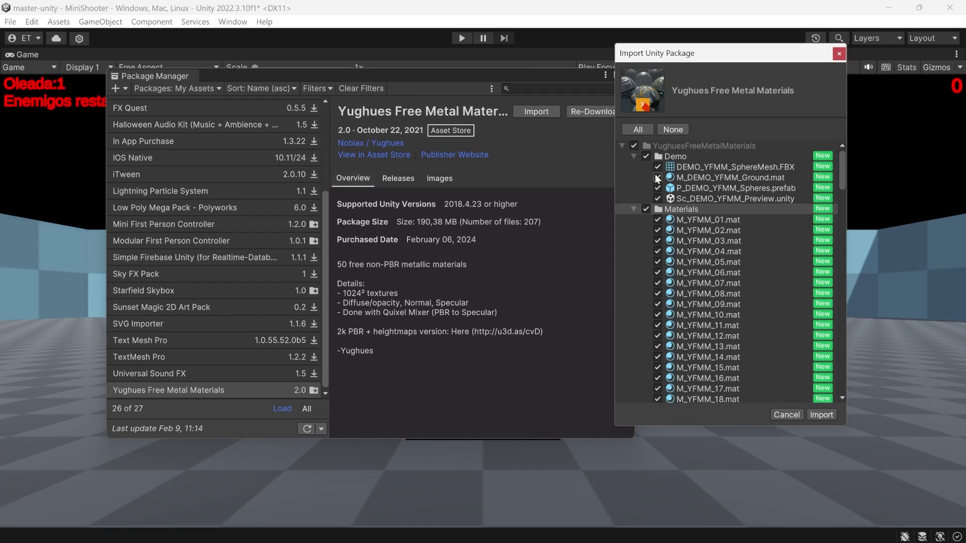
{"action": "left_click", "coordinate": [646, 156]}
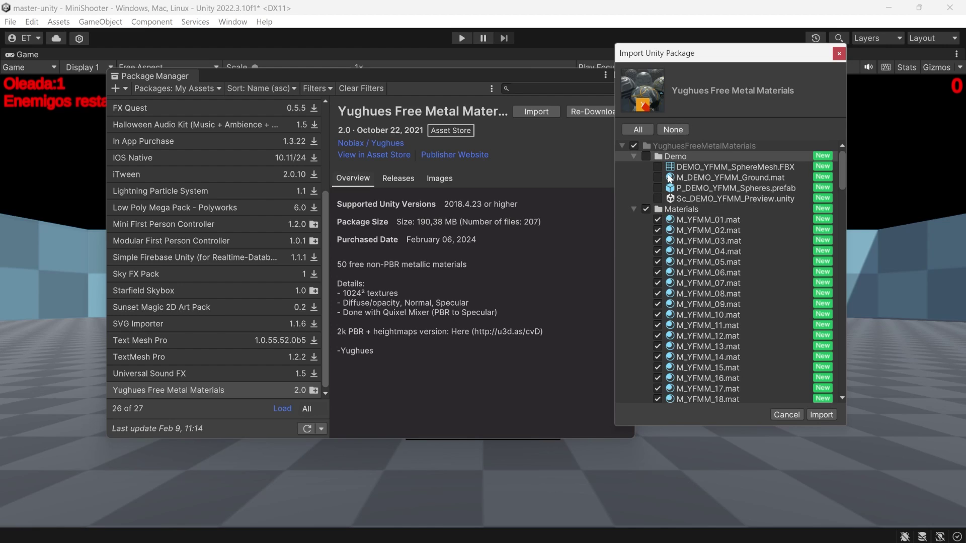
{"action": "left_click", "coordinate": [822, 415]}
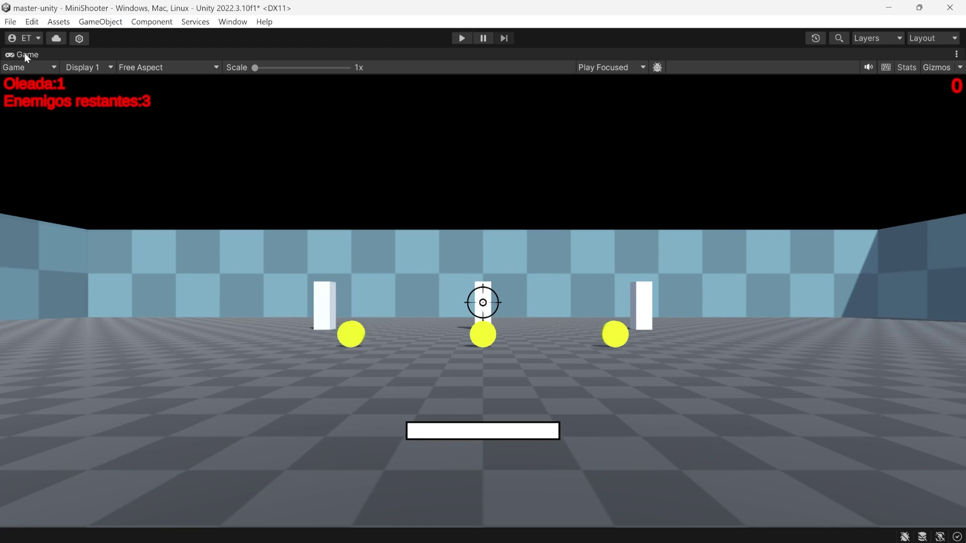
Step: Restore the maximized Game view and show the contents of the YughuesFreeMetalMaterials/Materials folder in an enlarged asset browser
{"action": "double_click", "coordinate": [24, 54]}
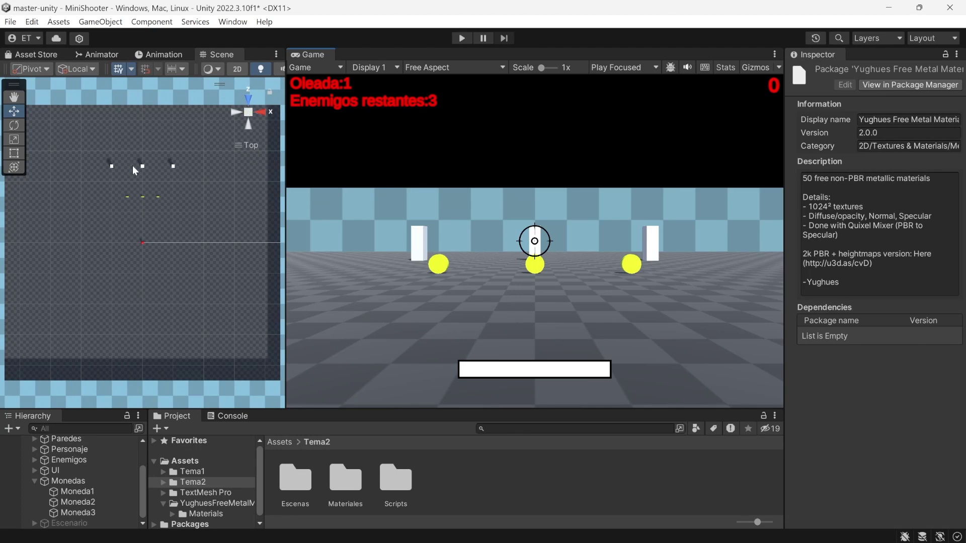
{"action": "left_click", "coordinate": [199, 462]}
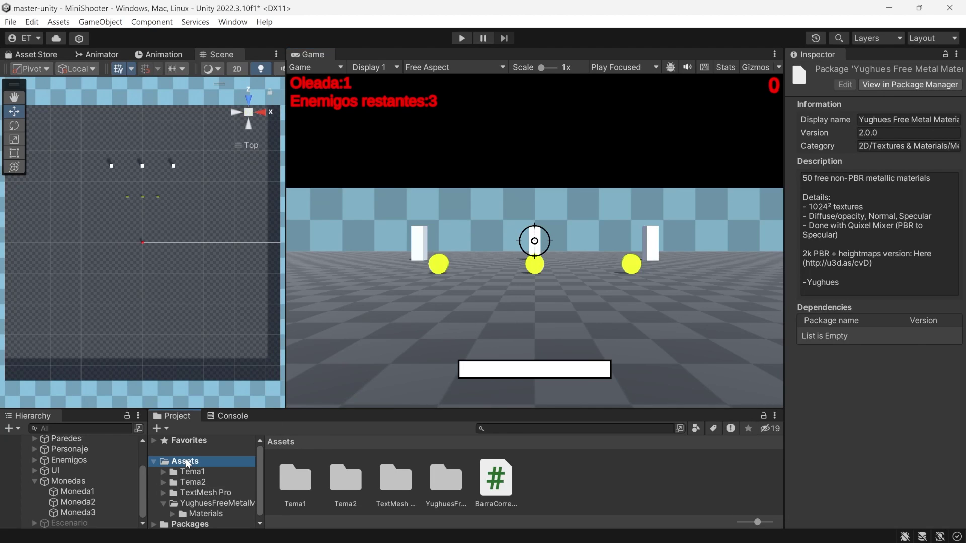
{"action": "left_click", "coordinate": [163, 504]}
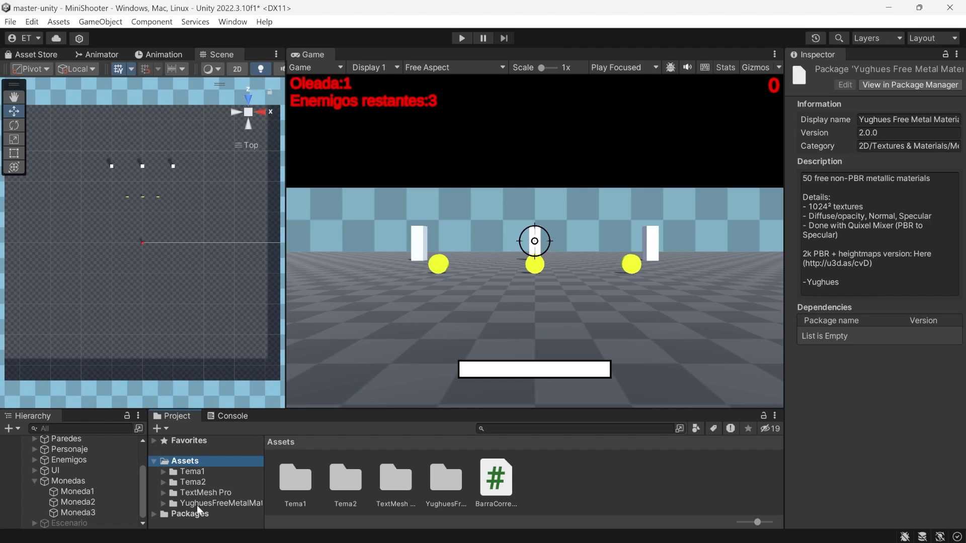
{"action": "left_click", "coordinate": [198, 504]}
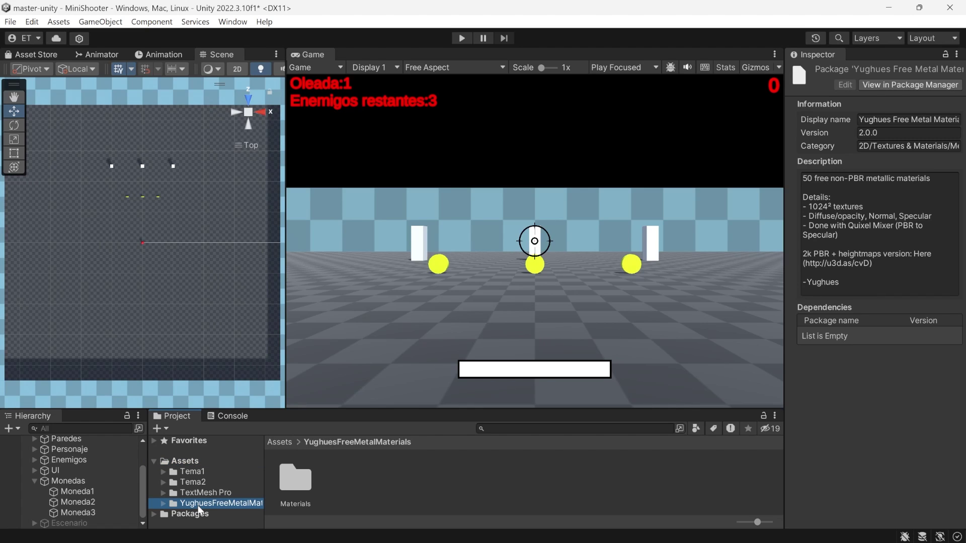
{"action": "double_click", "coordinate": [306, 482]}
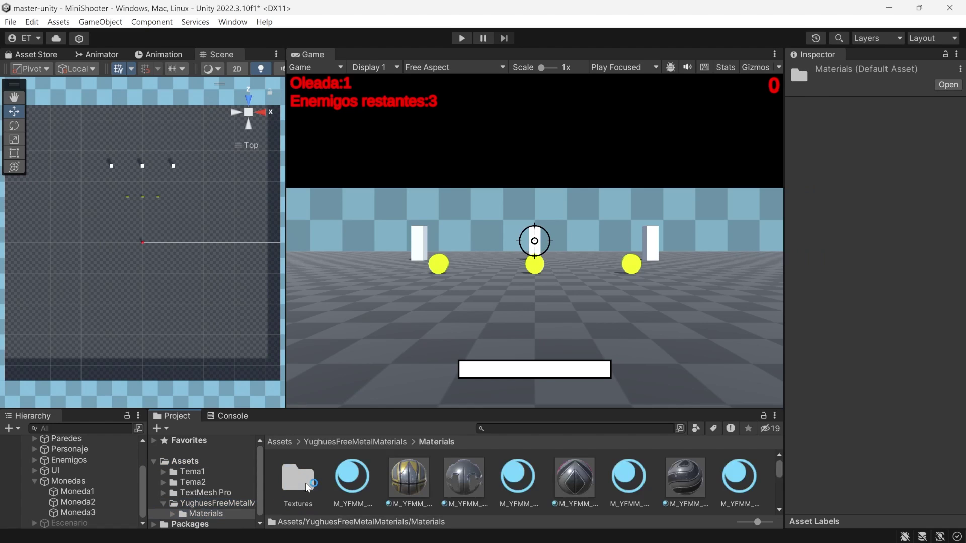
{"action": "left_click_drag", "start_coordinate": [455, 410], "coordinate": [453, 278]}
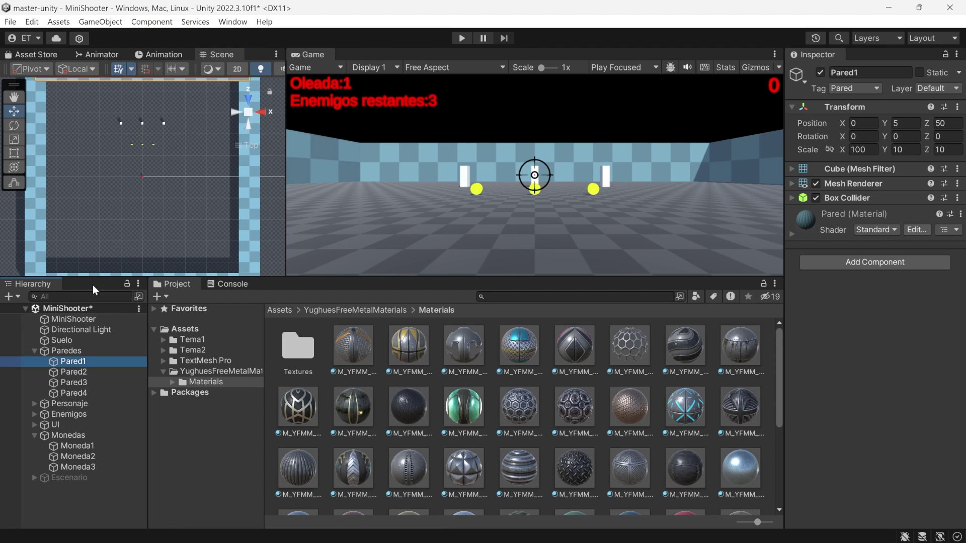
Step: Assign the M_YFMM_01 material to all four walls, Pared1 through Pared4
{"action": "left_click", "coordinate": [96, 393], "text": "shift"}
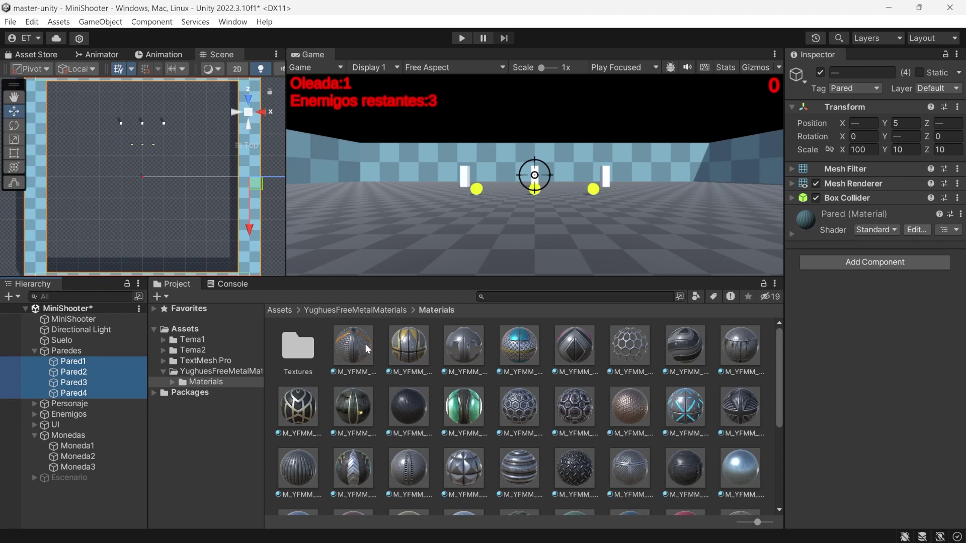
{"action": "left_click_drag", "start_coordinate": [354, 351], "coordinate": [885, 350]}
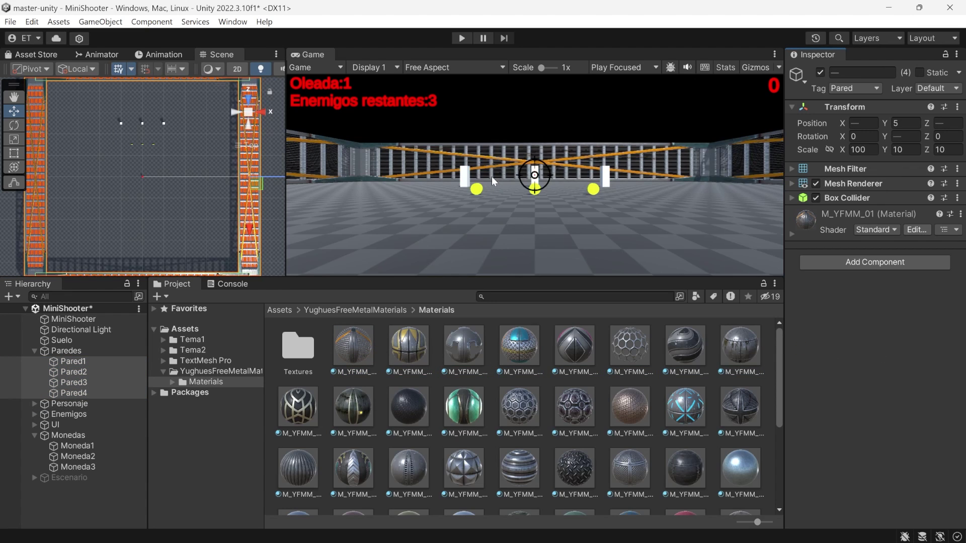
{"action": "left_click_drag", "start_coordinate": [478, 275], "coordinate": [478, 465]}
Step: Expand the walls' M_YFMM_01 material settings and try main map tilings of X 10, Y 2 and X 20, Y 2
{"action": "left_click", "coordinate": [791, 234]}
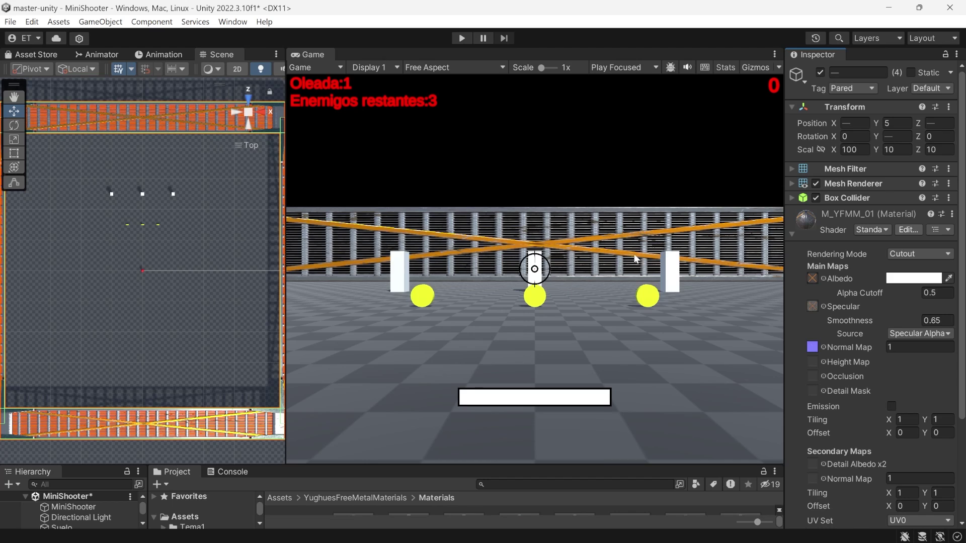
{"action": "left_click", "coordinate": [900, 419]}
{"action": "type", "text": "10"}
{"action": "key", "text": "Tab"}
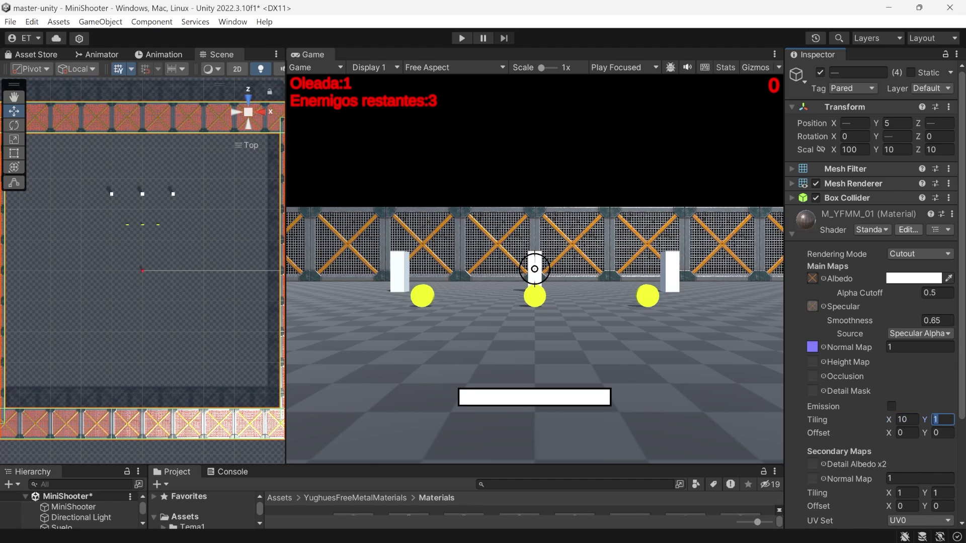
{"action": "type", "text": "2"}
{"action": "left_click", "coordinate": [902, 420]}
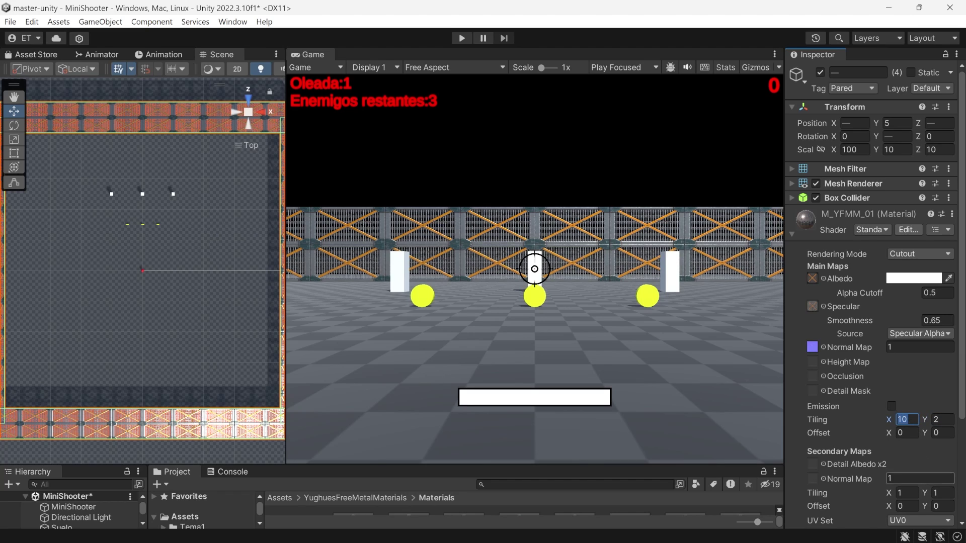
{"action": "type", "text": "20"}
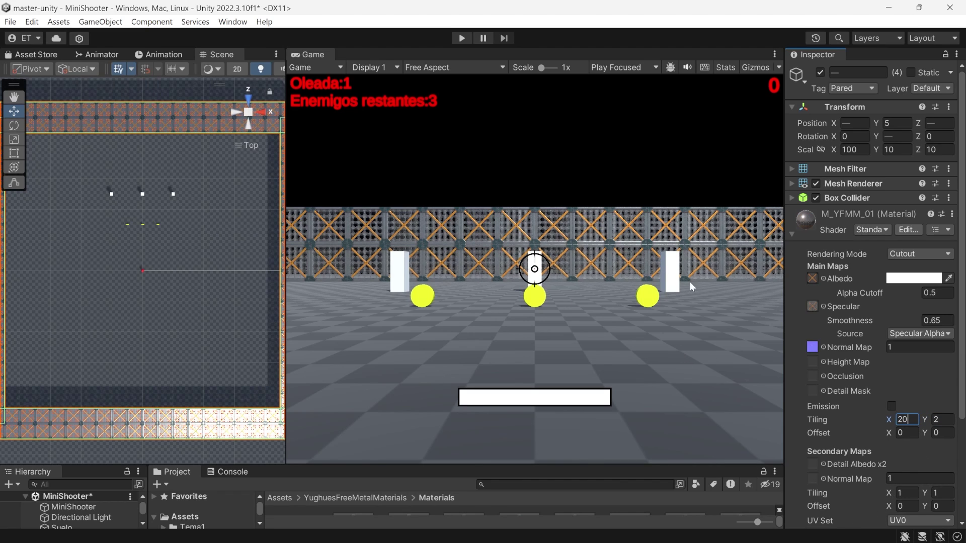
Step: Set the main map tiling of the wall material to X 10 and Y 1
{"action": "key", "text": "BackSpace"}
{"action": "key", "text": "BackSpace"}
{"action": "type", "text": "10"}
{"action": "key", "text": "Tab"}
{"action": "type", "text": "1"}
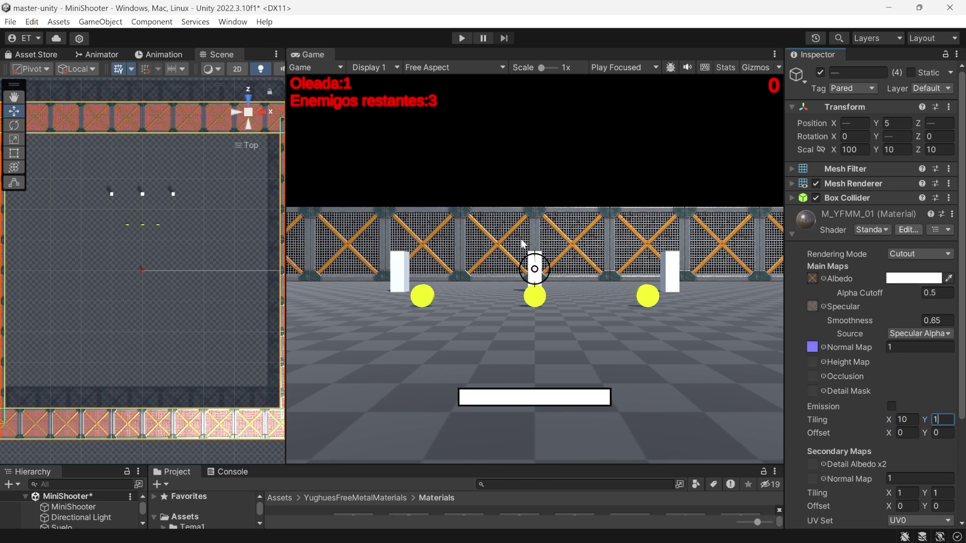
{"action": "key", "text": "Return"}
Step: Set the main map tiling of the wall material to X 20 and Y 2
{"action": "left_click", "coordinate": [905, 419]}
{"action": "type", "text": "20"}
{"action": "key", "text": "Tab"}
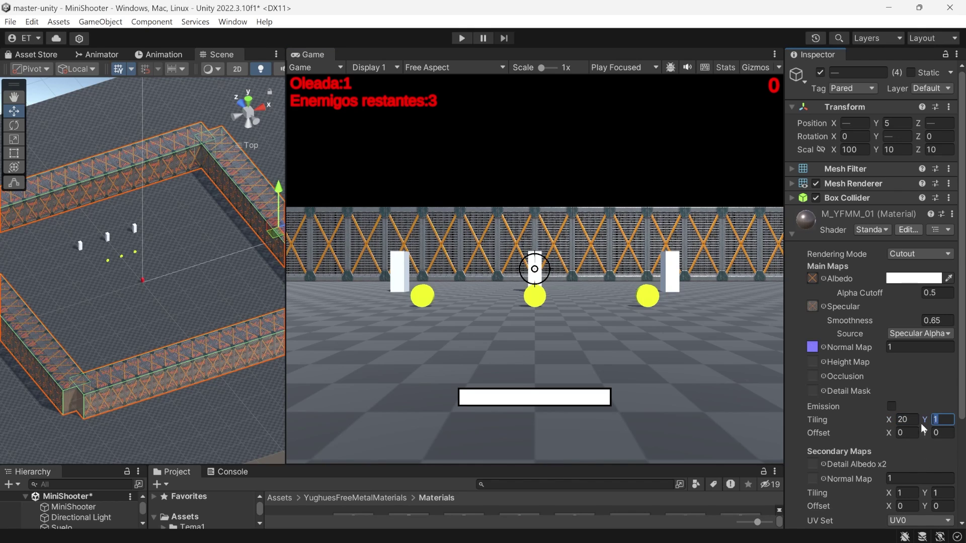
{"action": "type", "text": "2"}
{"action": "left_click", "coordinate": [472, 411]}
{"action": "left_click_drag", "start_coordinate": [477, 467], "coordinate": [463, 322]}
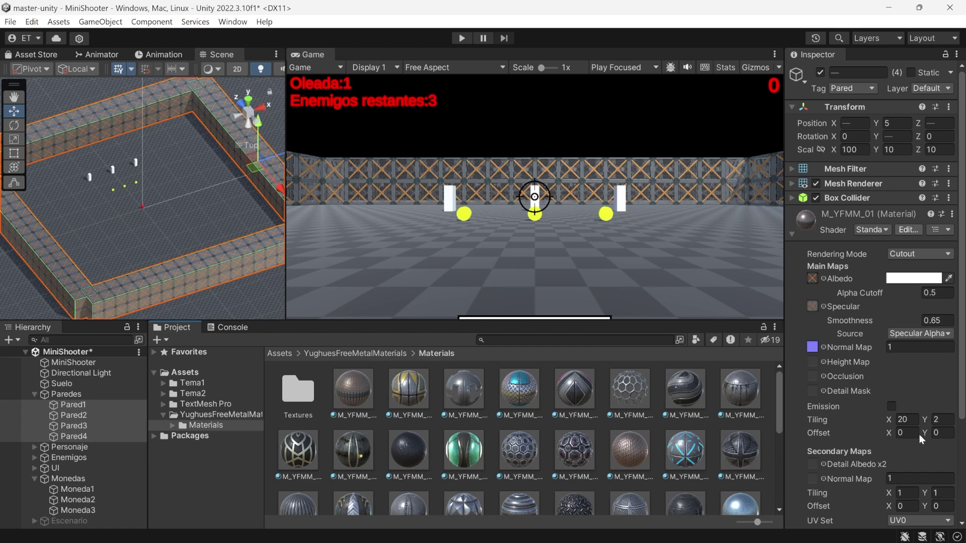
Step: Undo all the tiling changes made to the original M_YFMM_01 material
{"action": "key", "text": "ctrl+z"}
{"action": "key", "text": "ctrl+z"}
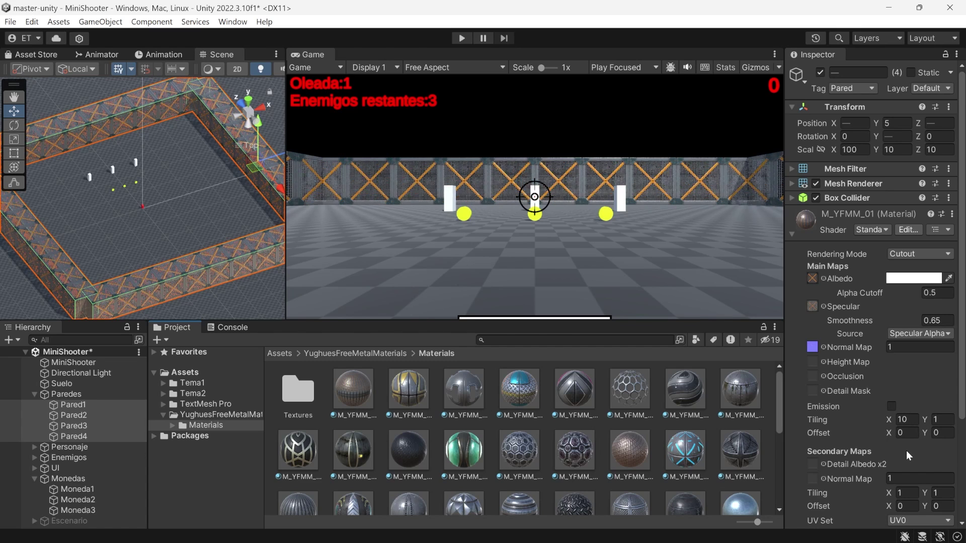
{"action": "key", "text": "ctrl+z"}
Step: Create a material preset from the original M_YFMM_01 material
{"action": "left_click", "coordinate": [353, 391]}
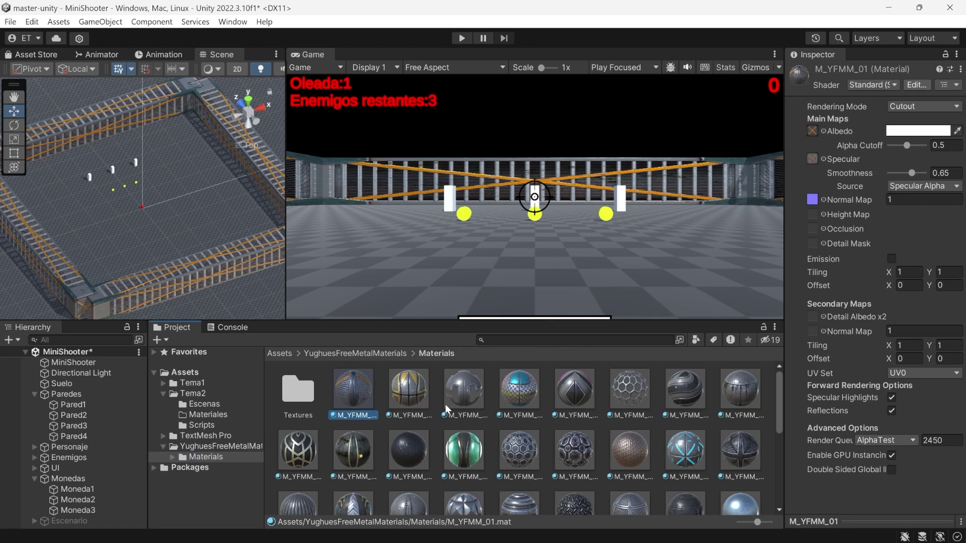
{"action": "left_click", "coordinate": [960, 69]}
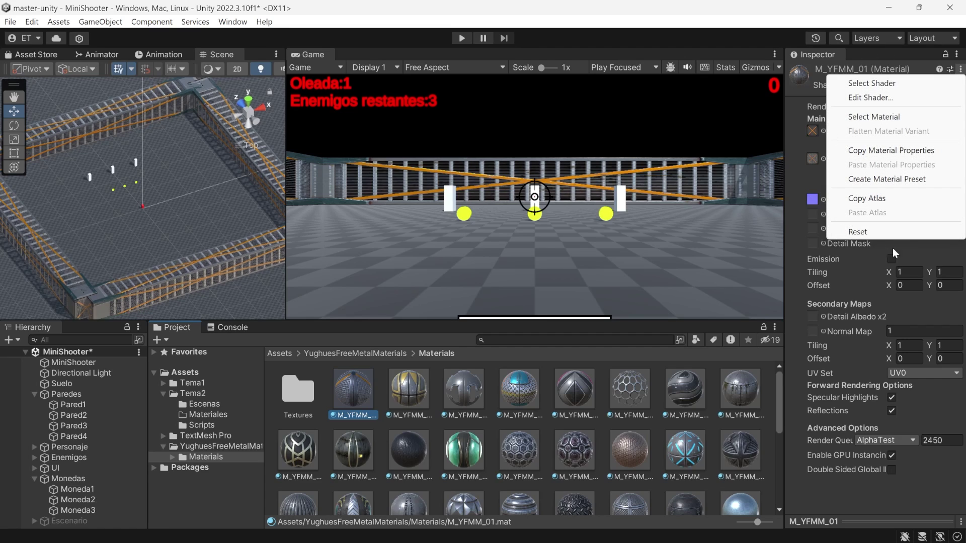
{"action": "left_click", "coordinate": [890, 180]}
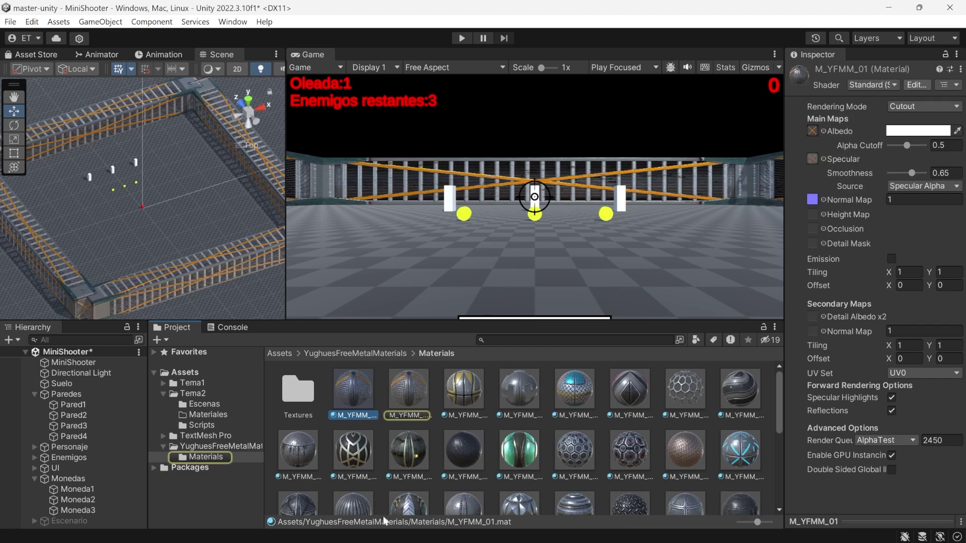
Step: Move the new copy of M_YFMM_01 into the Tema2/Materiales folder and select it there
{"action": "left_click", "coordinate": [415, 397]}
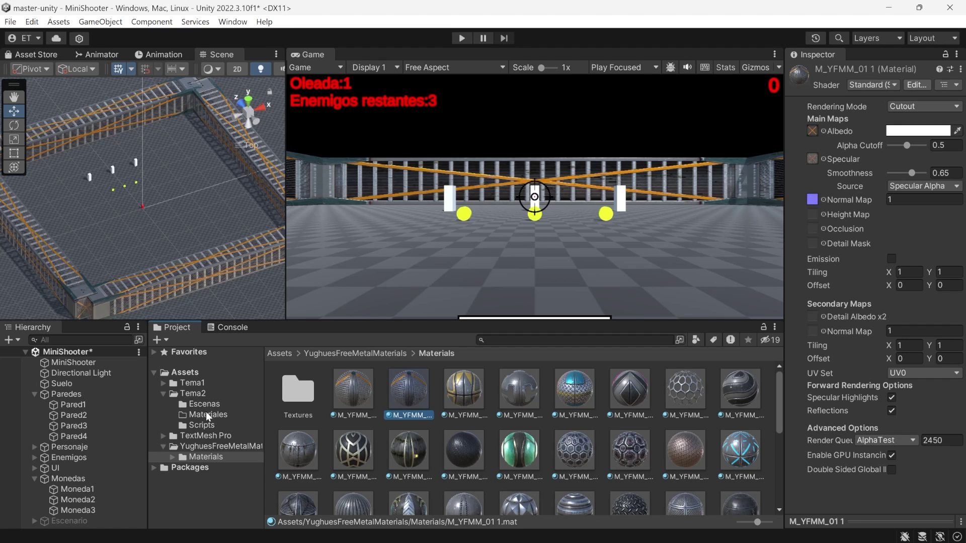
{"action": "left_click_drag", "start_coordinate": [412, 389], "coordinate": [216, 412]}
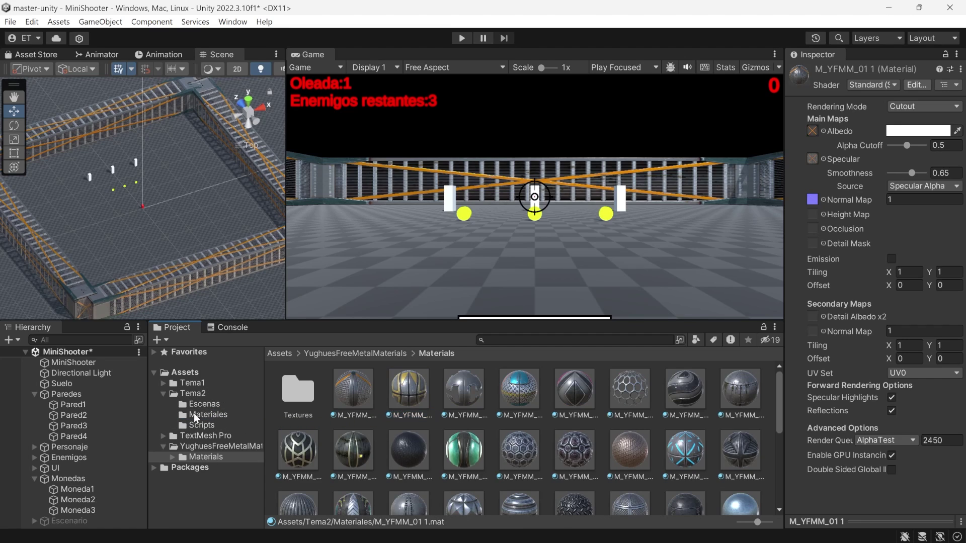
{"action": "left_click", "coordinate": [213, 413]}
{"action": "left_click", "coordinate": [300, 395]}
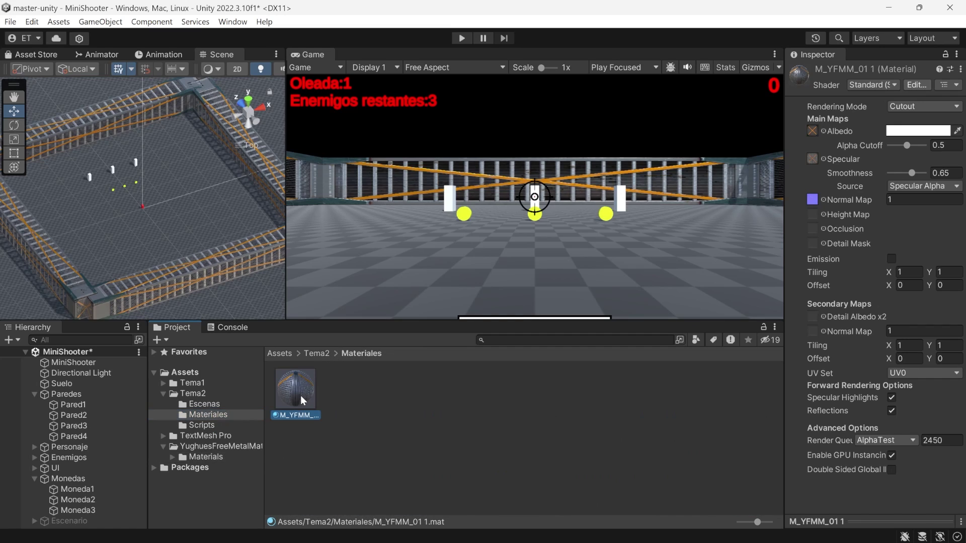
{"action": "left_click", "coordinate": [908, 275]}
{"action": "type", "text": "10"}
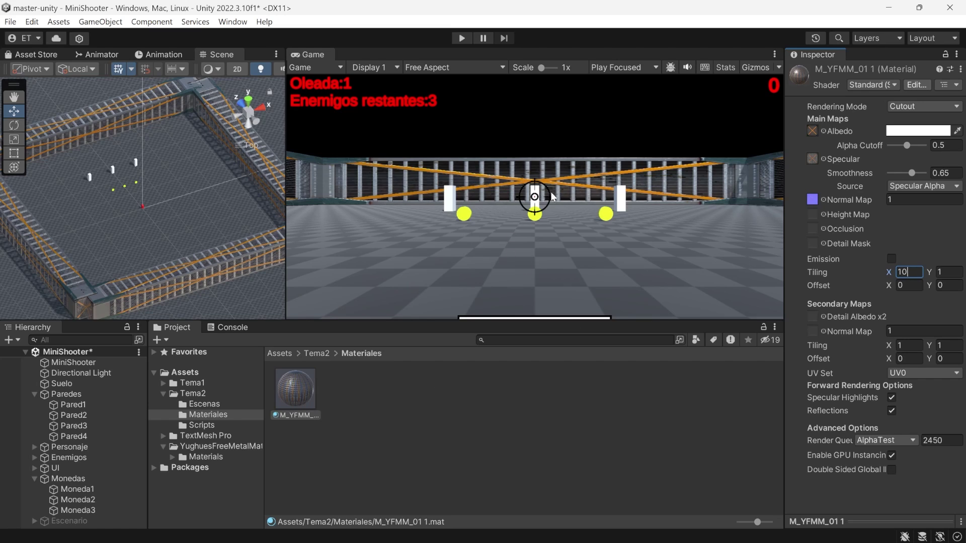
{"action": "key", "text": "BackSpace"}
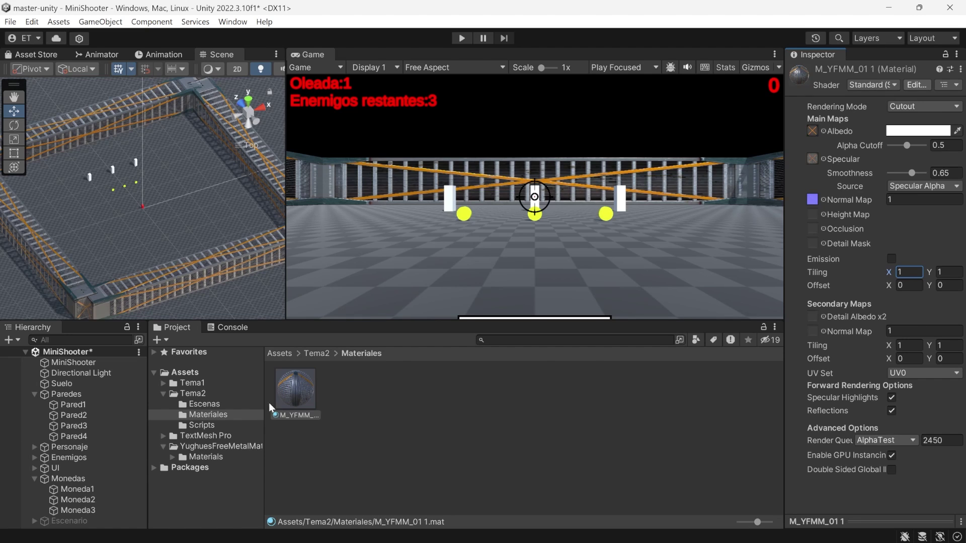
Step: Assign the copied M_YFMM_01 1 material to all four walls, Pared1 through Pared4
{"action": "left_click", "coordinate": [93, 403]}
{"action": "left_click", "coordinate": [75, 436], "text": "shift"}
{"action": "left_click_drag", "start_coordinate": [295, 388], "coordinate": [857, 363]}
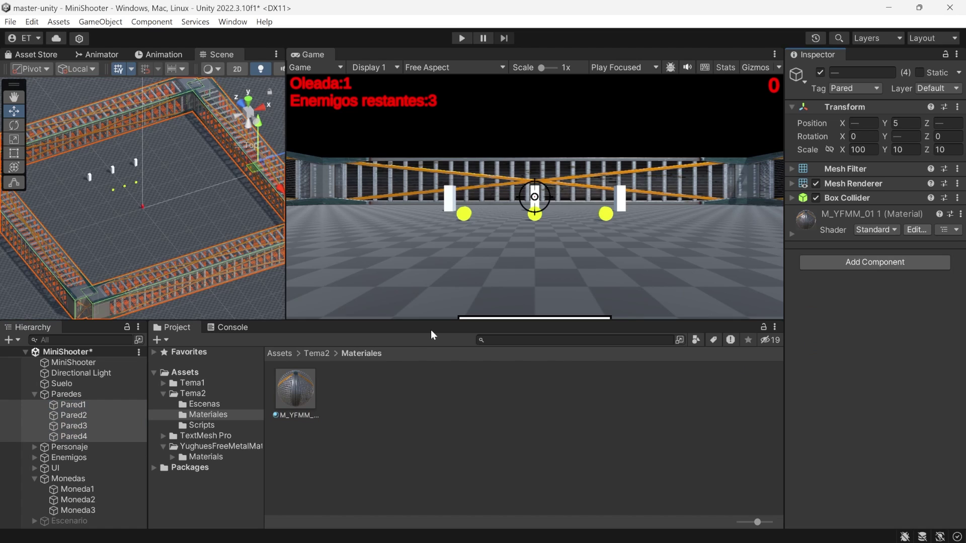
Step: Set the main map X tiling of the copied wall material to 10 and rename the material MatParedes
{"action": "left_click", "coordinate": [295, 388]}
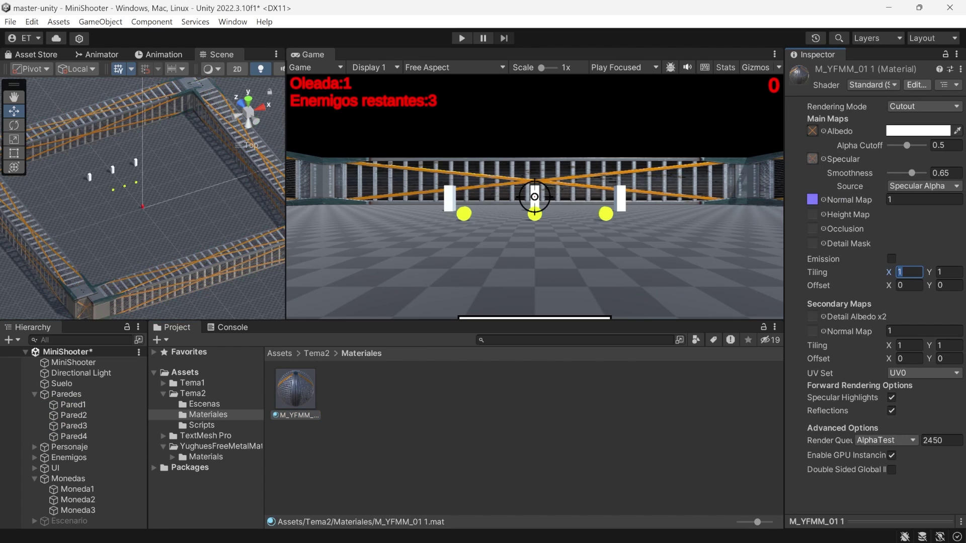
{"action": "type", "text": "0"}
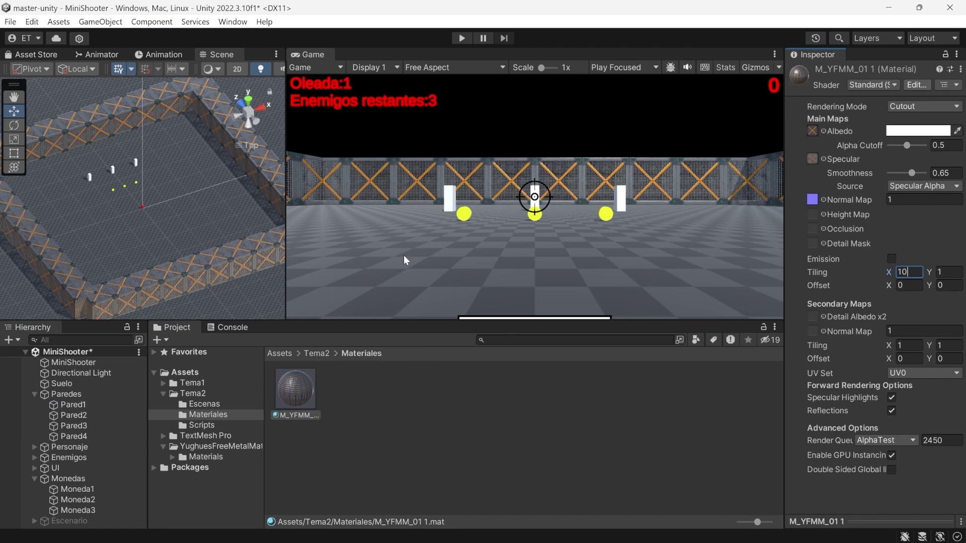
{"action": "left_click", "coordinate": [299, 415]}
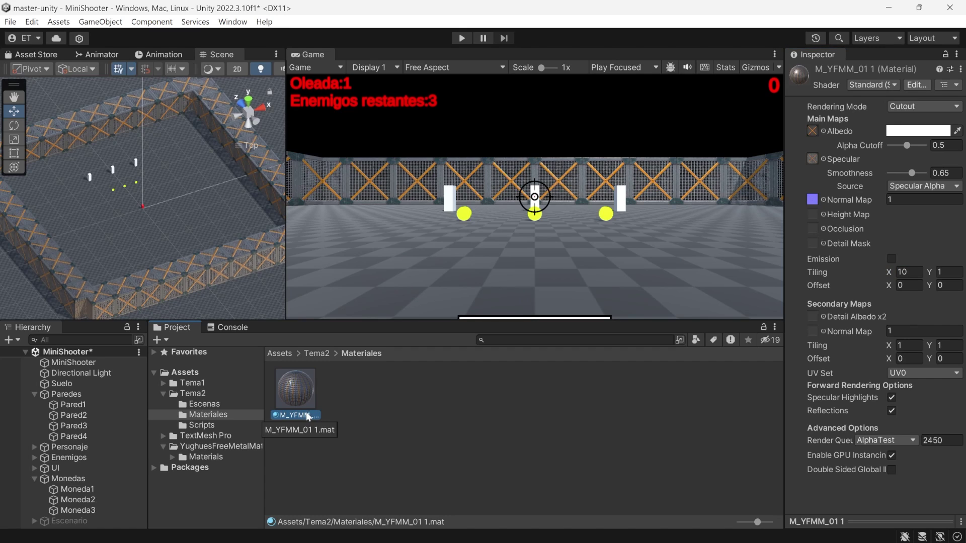
{"action": "type", "text": "MatParedes"}
{"action": "key", "text": "Return"}
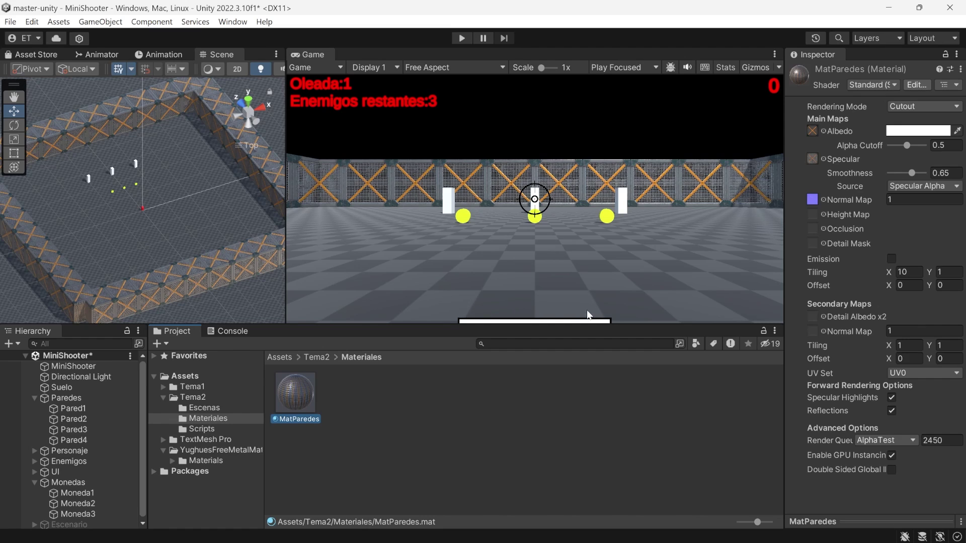
Step: Anchor the BarraCorrer UI element to bottom center and raise its Pos Y to about 40
{"action": "left_click", "coordinate": [35, 472]}
{"action": "left_click", "coordinate": [95, 525]}
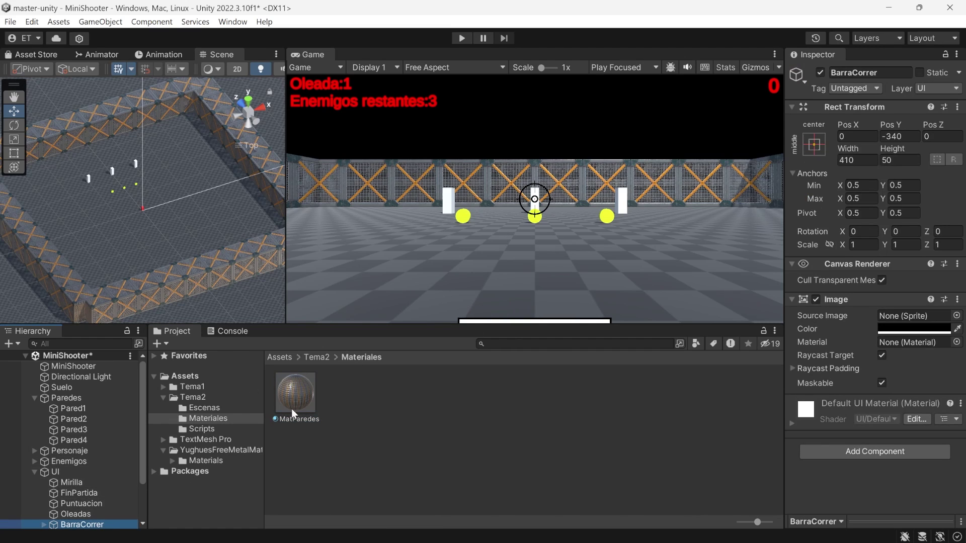
{"action": "left_click", "coordinate": [815, 144]}
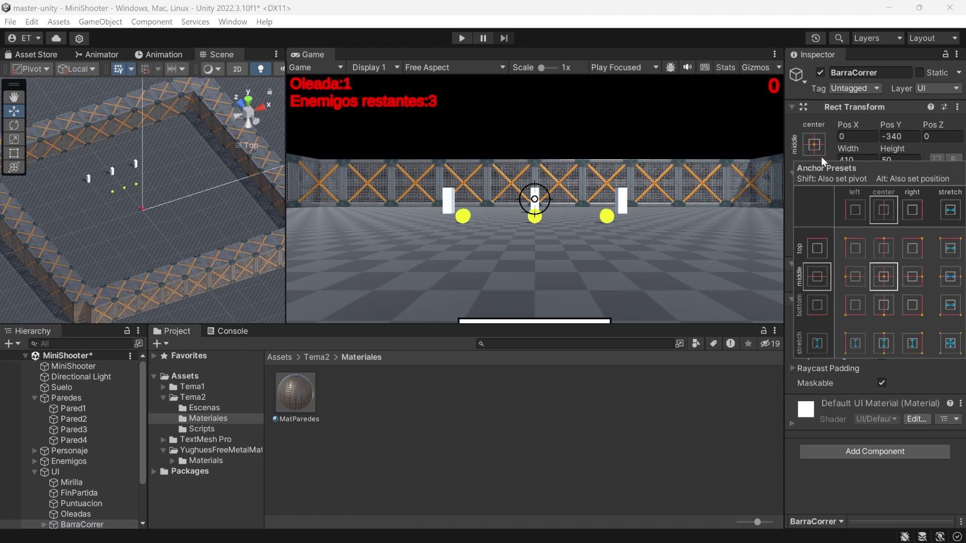
{"action": "left_click", "coordinate": [884, 315]}
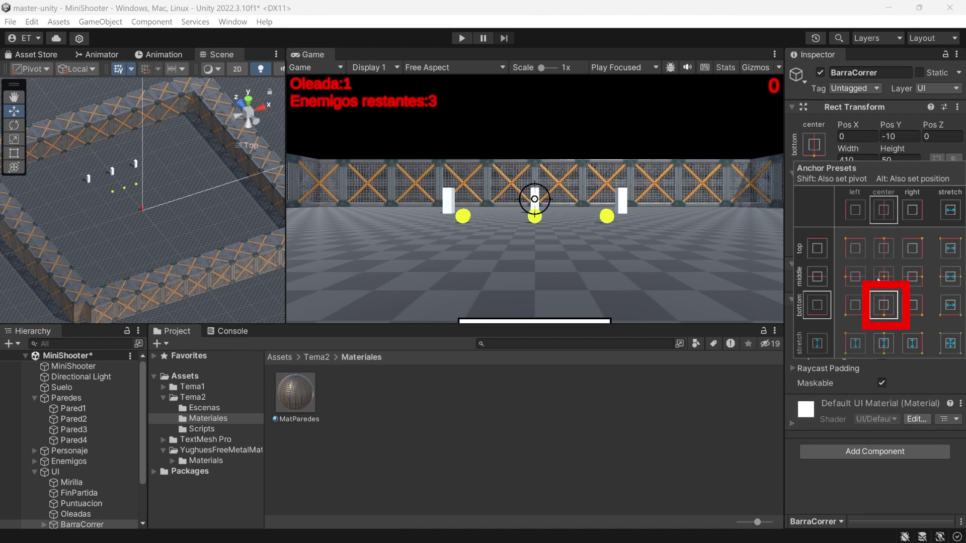
{"action": "left_click_drag", "start_coordinate": [890, 125], "coordinate": [272, 178]}
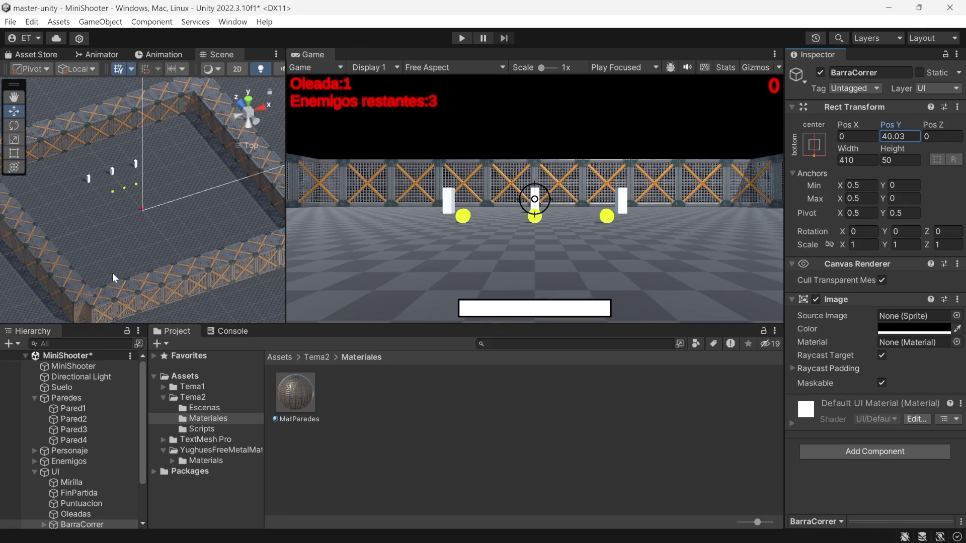
Step: Create a material preset from M_YFMM_09 in the YughuesFreeMetalMaterials Materials folder
{"action": "left_click_drag", "start_coordinate": [256, 325], "coordinate": [300, 380]}
{"action": "left_click", "coordinate": [34, 455]}
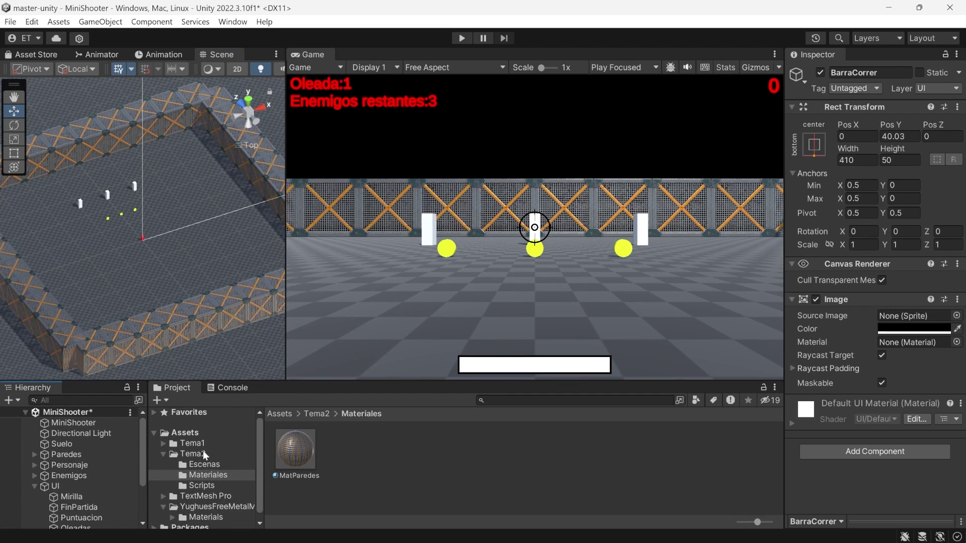
{"action": "left_click", "coordinate": [162, 453]}
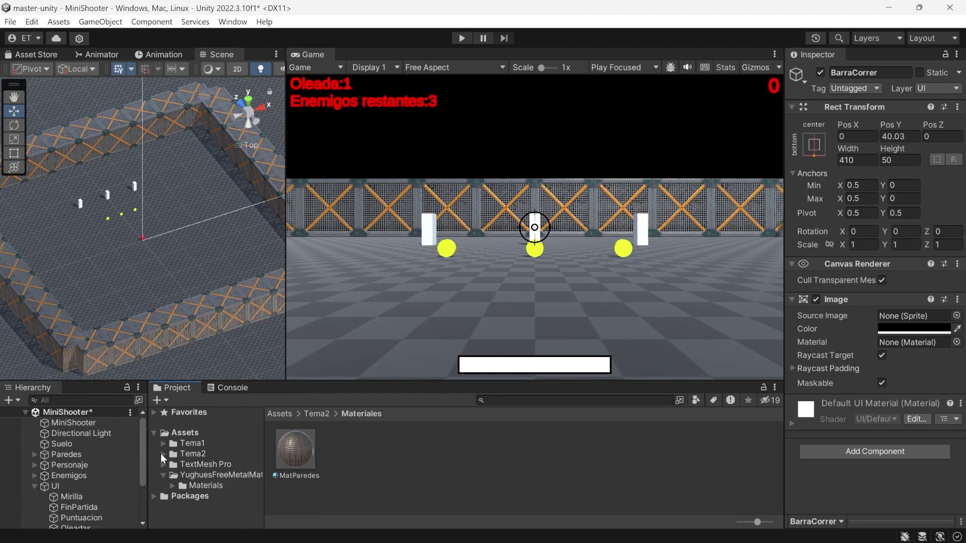
{"action": "left_click", "coordinate": [243, 485]}
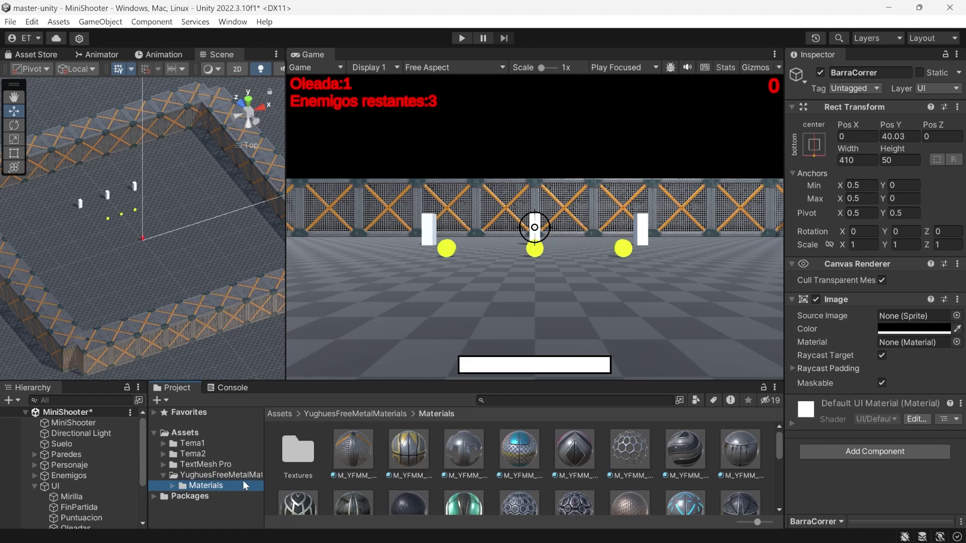
{"action": "scroll", "coordinate": [765, 456], "scroll_direction": "down", "scroll_amount": 2}
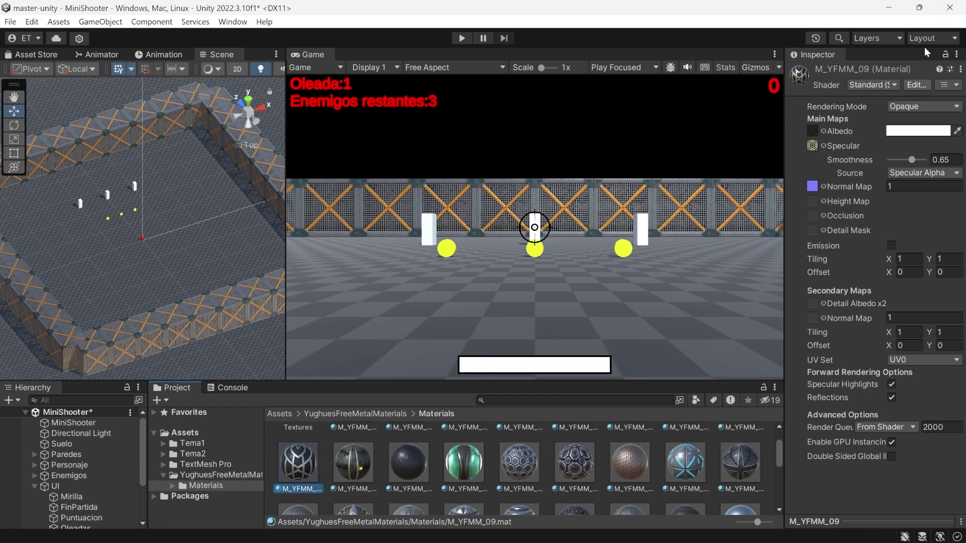
{"action": "left_click", "coordinate": [960, 71]}
{"action": "left_click", "coordinate": [870, 175]}
Step: Move the new M_YFMM_09 1 copy into the Tema2/Materiales folder and show that folder
{"action": "left_click", "coordinate": [357, 480]}
{"action": "left_click", "coordinate": [159, 453]}
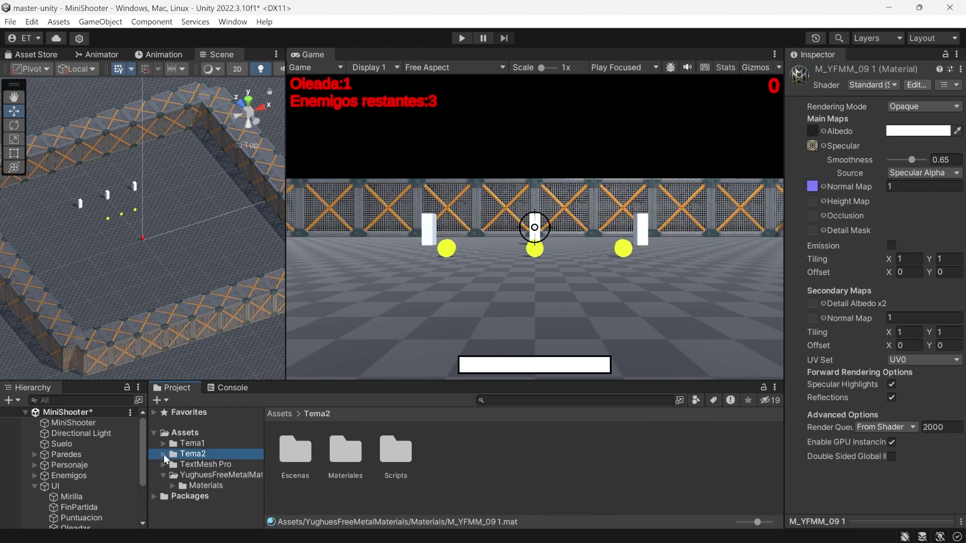
{"action": "left_click", "coordinate": [163, 454]}
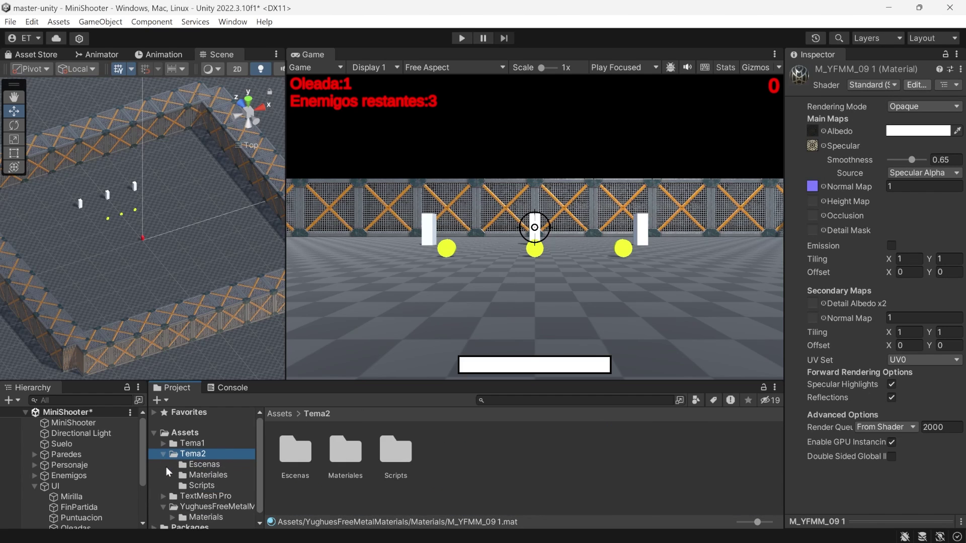
{"action": "left_click", "coordinate": [213, 517]}
{"action": "left_click_drag", "start_coordinate": [360, 475], "coordinate": [230, 472]}
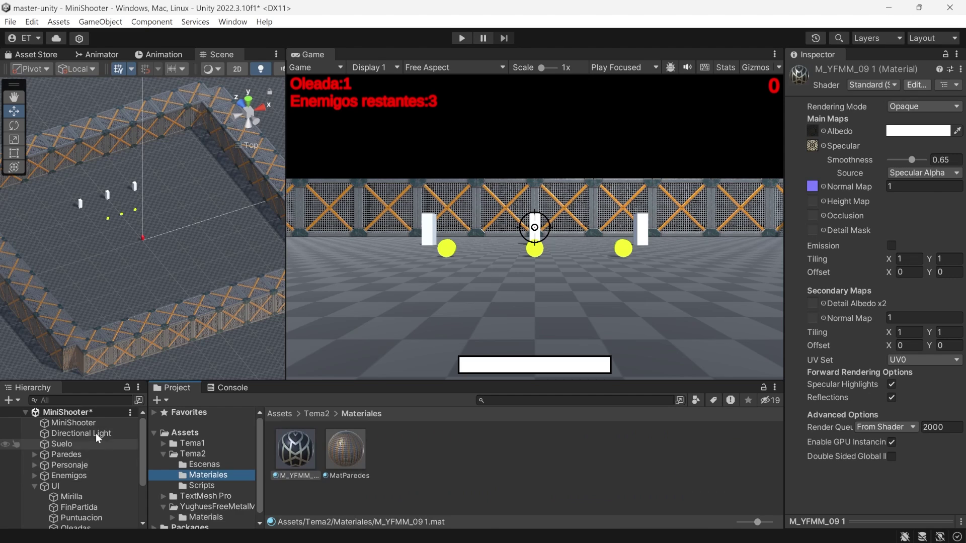
Step: Apply the M_YFMM_09 1 material to the Suelo floor and set its main map tiling to X 10 and Y 10
{"action": "left_click", "coordinate": [74, 443]}
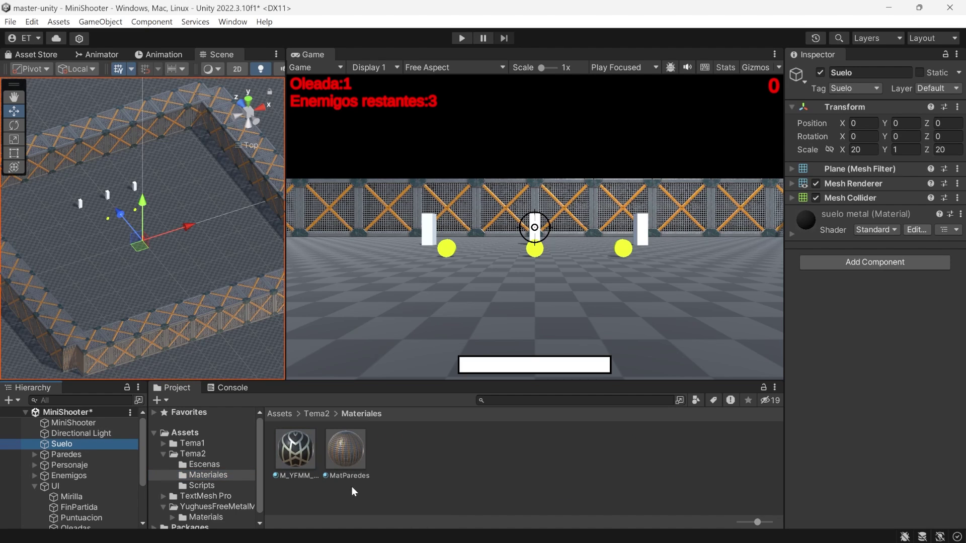
{"action": "left_click_drag", "start_coordinate": [901, 372], "coordinate": [901, 373]}
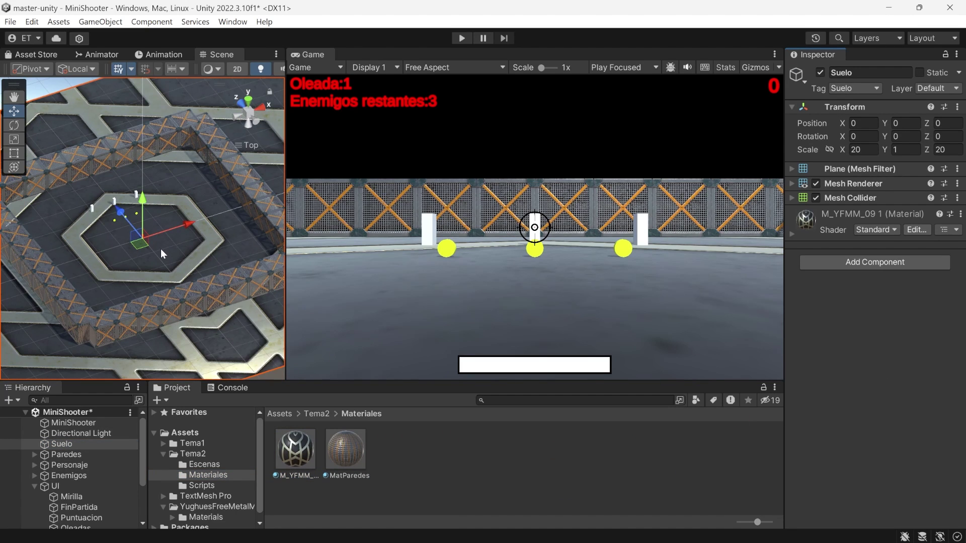
{"action": "left_click", "coordinate": [792, 235]}
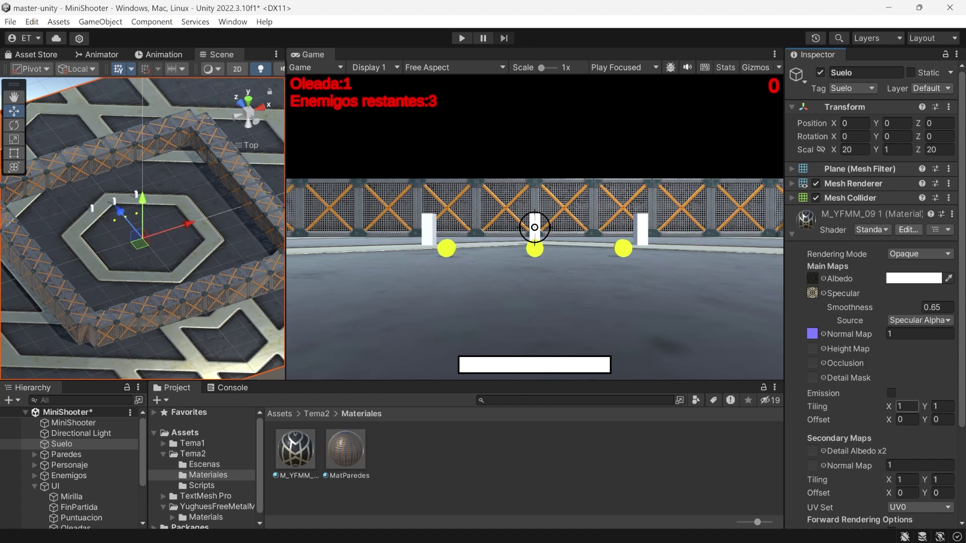
{"action": "scroll", "coordinate": [855, 366], "scroll_direction": "down", "scroll_amount": 4}
{"action": "scroll", "coordinate": [855, 366], "scroll_direction": "up", "scroll_amount": 4}
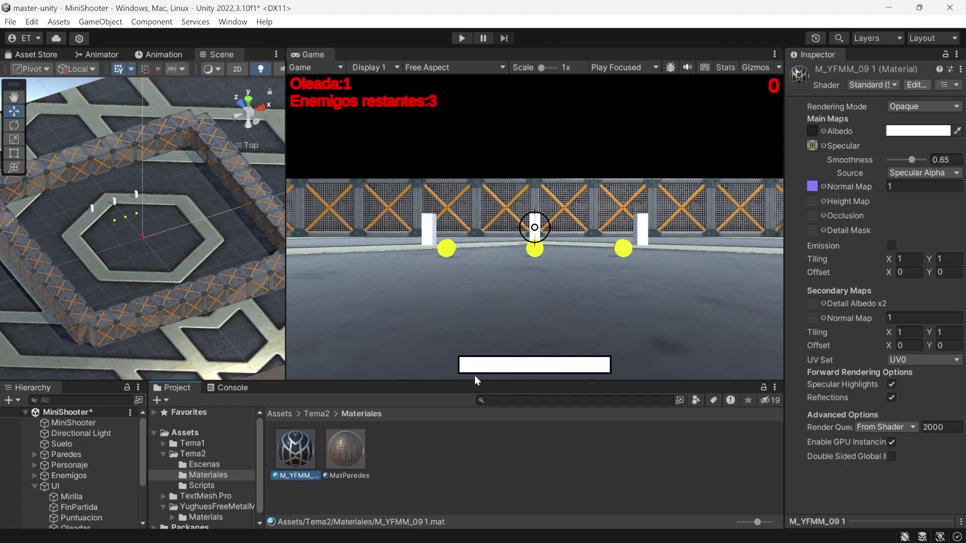
{"action": "left_click", "coordinate": [906, 258]}
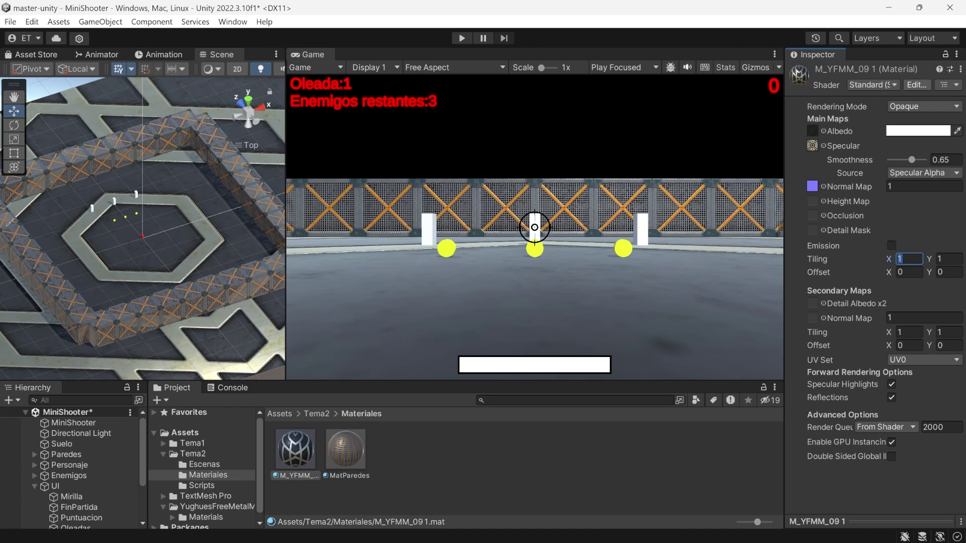
{"action": "type", "text": "10"}
{"action": "key", "text": "Tab"}
{"action": "type", "text": "0"}
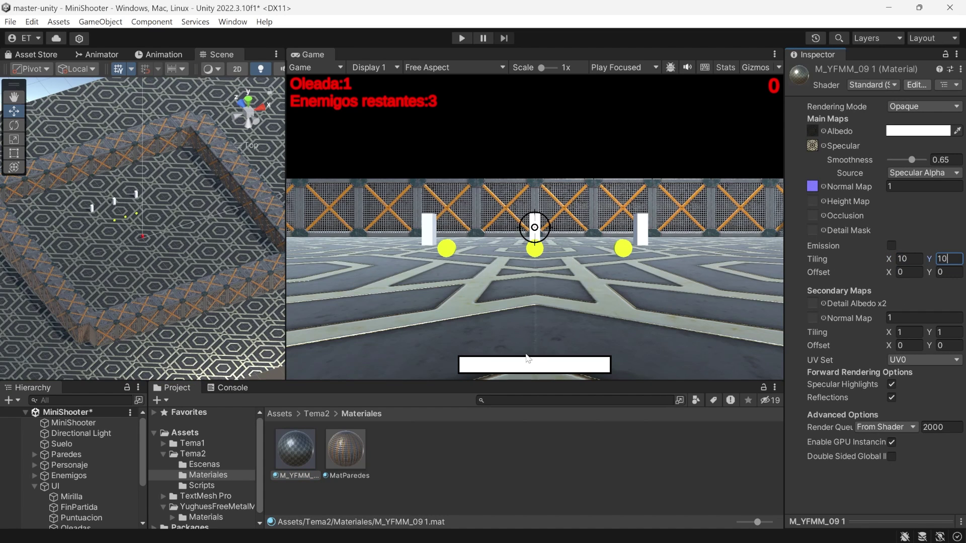
Step: Create a material preset from the green M_YFMM_12 material in the YughuesFreeMetalMaterials Materials folder
{"action": "left_click", "coordinate": [164, 454]}
{"action": "left_click", "coordinate": [197, 478]}
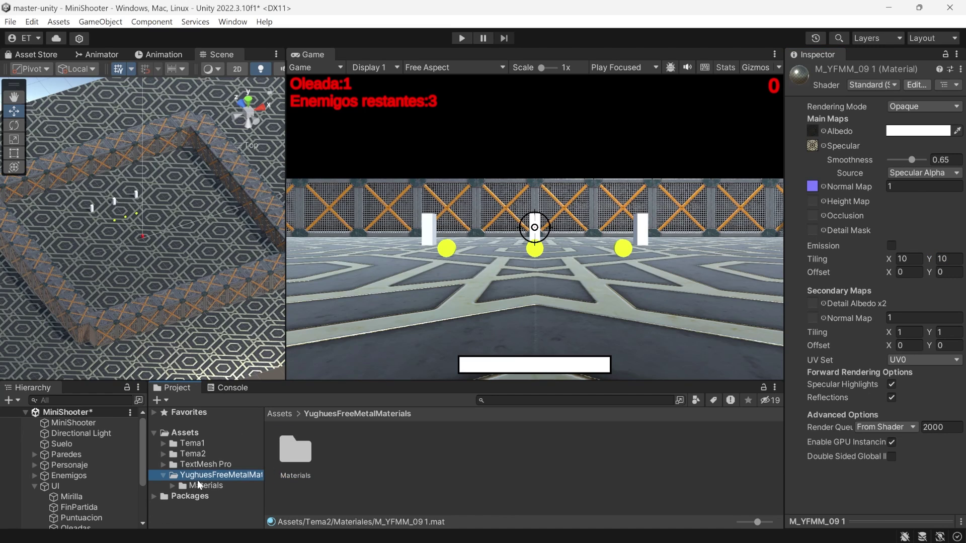
{"action": "left_click", "coordinate": [210, 487]}
{"action": "scroll", "coordinate": [532, 454], "scroll_direction": "down", "scroll_amount": 2}
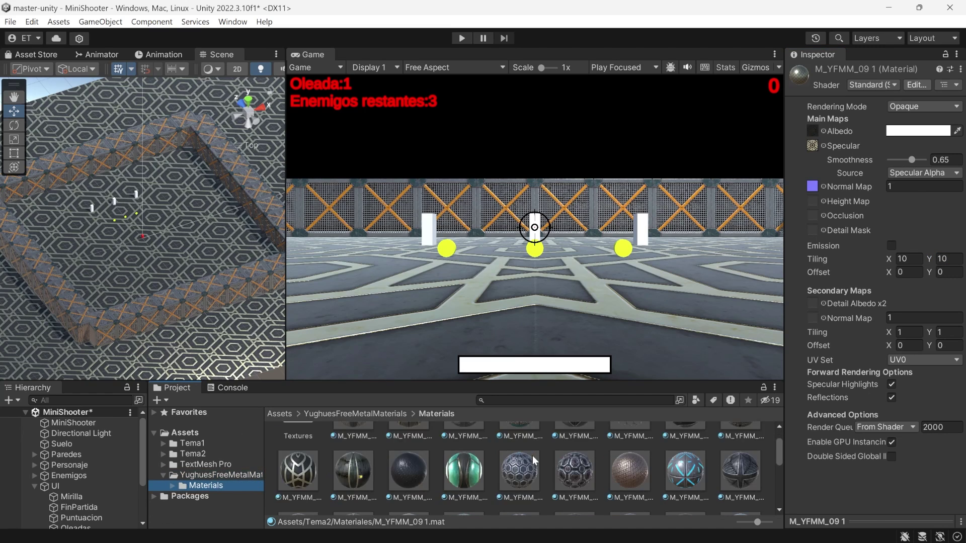
{"action": "left_click", "coordinate": [460, 475]}
{"action": "left_click", "coordinate": [960, 69]}
{"action": "left_click", "coordinate": [905, 193]}
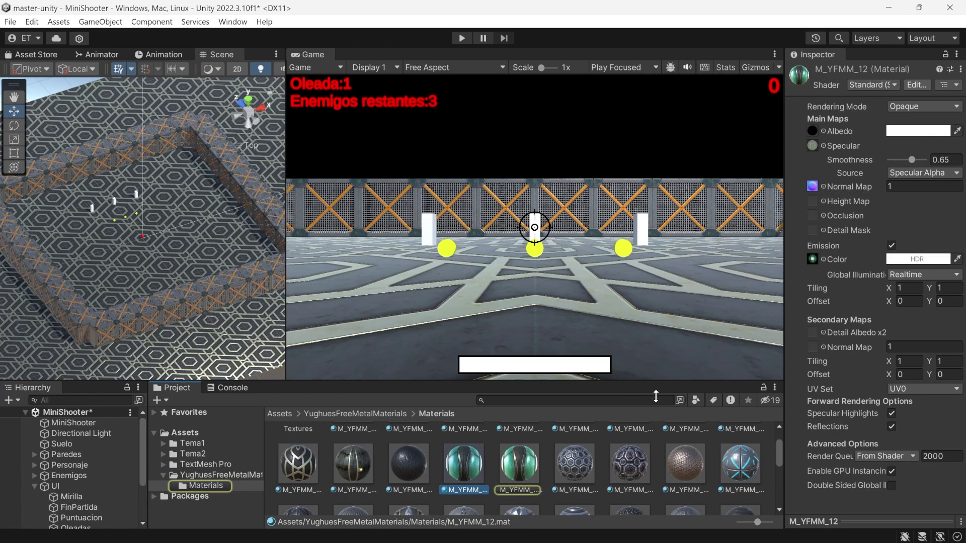
Step: Move the new M_YFMM_12 1 copy into Tema2/Materiales and open that folder
{"action": "left_click_drag", "start_coordinate": [530, 471], "coordinate": [199, 471]}
{"action": "left_click_drag", "start_coordinate": [509, 474], "coordinate": [222, 474]}
{"action": "left_click", "coordinate": [222, 474]}
Step: Apply the M_YFMM_12 1 material to Moneda1, Moneda2 and Moneda3 together and expand the material's settings
{"action": "left_click", "coordinate": [32, 488]}
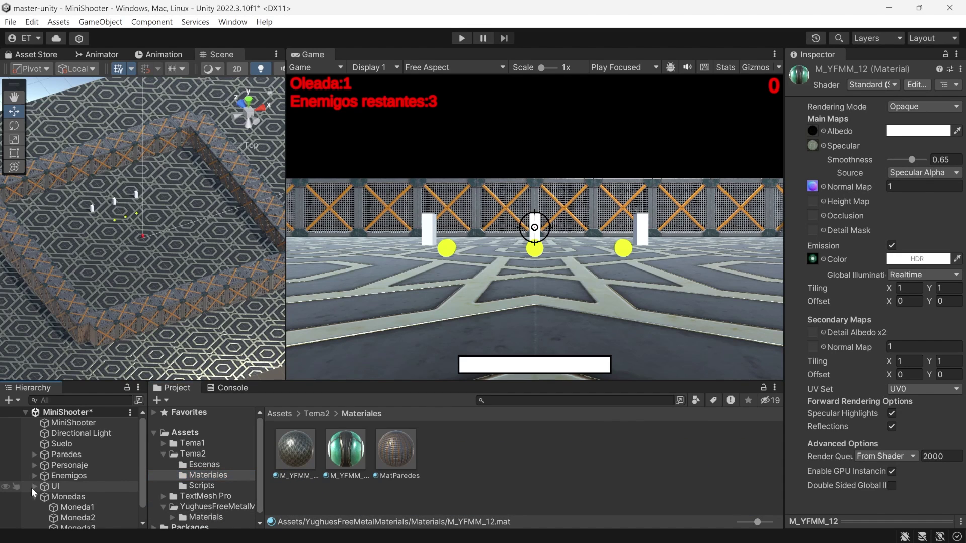
{"action": "left_click", "coordinate": [35, 496]}
{"action": "scroll", "coordinate": [95, 505], "scroll_direction": "down", "scroll_amount": 1}
{"action": "left_click", "coordinate": [98, 490]}
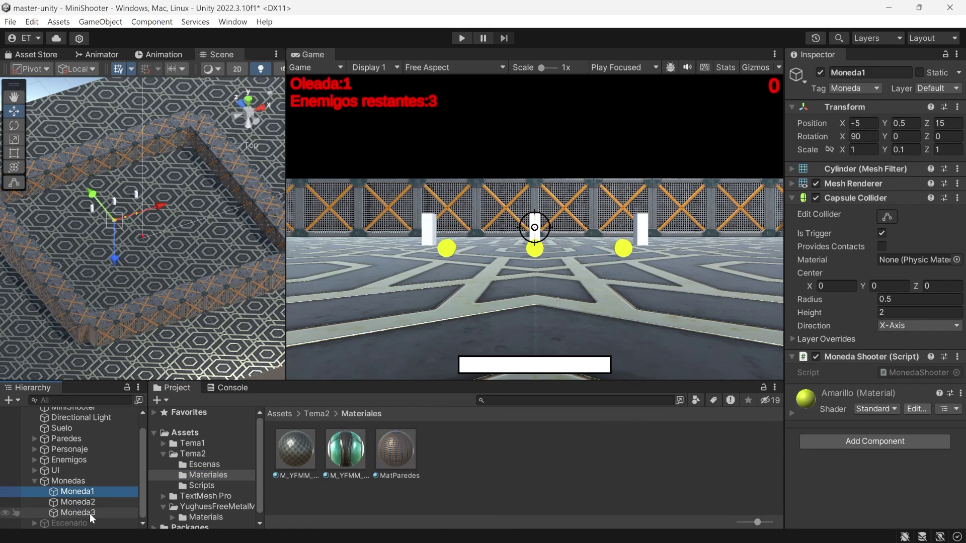
{"action": "left_click", "coordinate": [90, 514], "text": "shift"}
{"action": "left_click_drag", "start_coordinate": [345, 453], "coordinate": [833, 472]}
{"action": "left_click", "coordinate": [792, 414]}
{"action": "scroll", "coordinate": [873, 316], "scroll_direction": "down", "scroll_amount": 5}
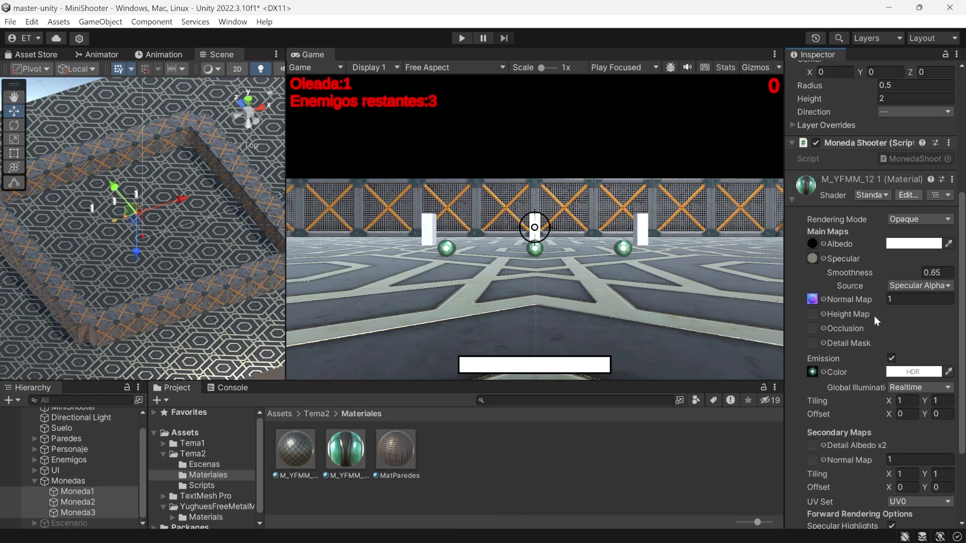
{"action": "left_click", "coordinate": [903, 244]}
{"action": "mouse_move", "coordinate": [886, 295]}
{"action": "left_mouse_down"}
{"action": "mouse_move", "coordinate": [957, 379]}
{"action": "mouse_move", "coordinate": [948, 275]}
{"action": "mouse_move", "coordinate": [948, 350]}
{"action": "mouse_move", "coordinate": [945, 287]}
{"action": "left_mouse_up"}
{"action": "mouse_move", "coordinate": [947, 324]}
{"action": "left_mouse_down"}
{"action": "mouse_move", "coordinate": [934, 285]}
{"action": "mouse_move", "coordinate": [947, 328]}
{"action": "left_mouse_up"}
{"action": "key", "text": "Escape"}
Step: Set the coin material's emission color to magenta, about RGB 255, 0, 129
{"action": "scroll", "coordinate": [803, 294], "scroll_direction": "down", "scroll_amount": 3}
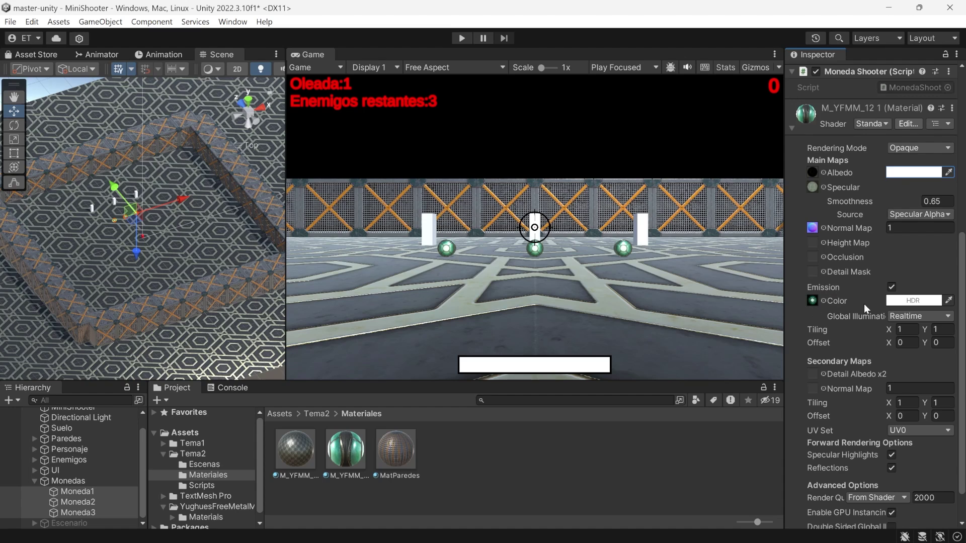
{"action": "left_click", "coordinate": [914, 301]}
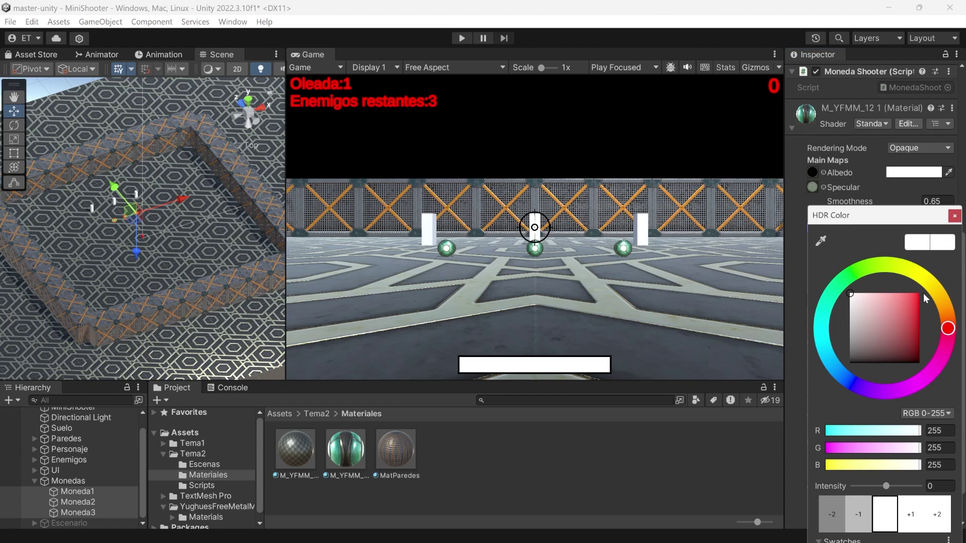
{"action": "left_click_drag", "start_coordinate": [894, 315], "coordinate": [952, 292]}
{"action": "left_click_drag", "start_coordinate": [948, 327], "coordinate": [939, 360]}
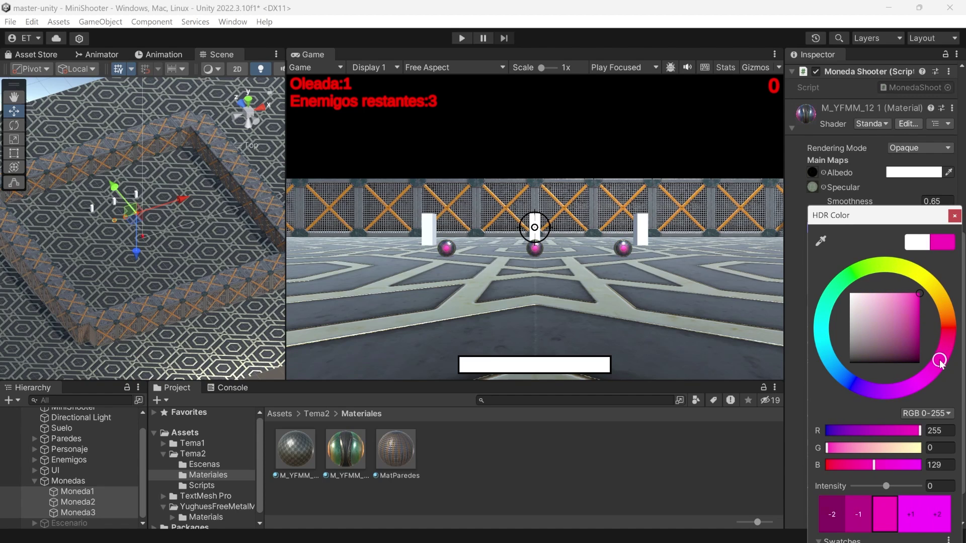
{"action": "left_click", "coordinate": [954, 217]}
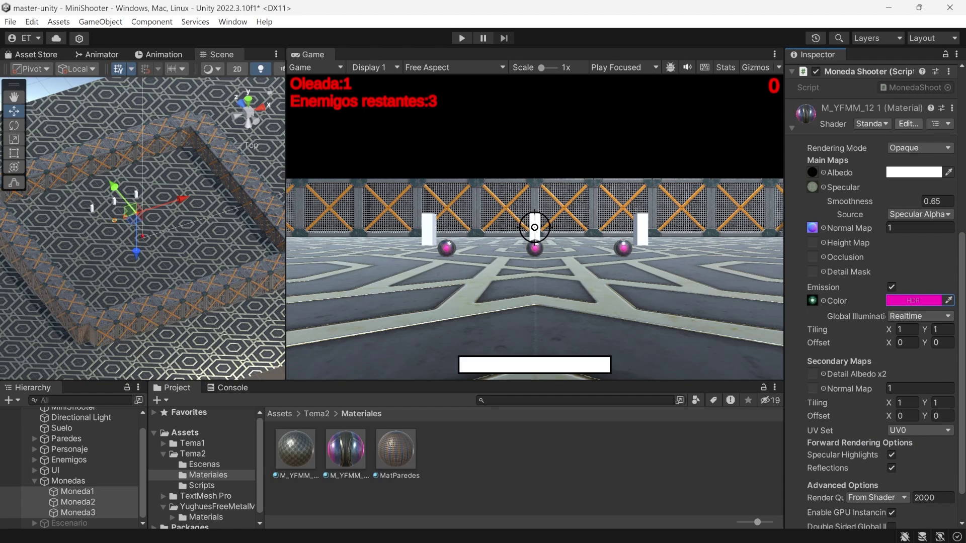
{"action": "scroll", "coordinate": [95, 478], "scroll_direction": "up", "scroll_amount": 2}
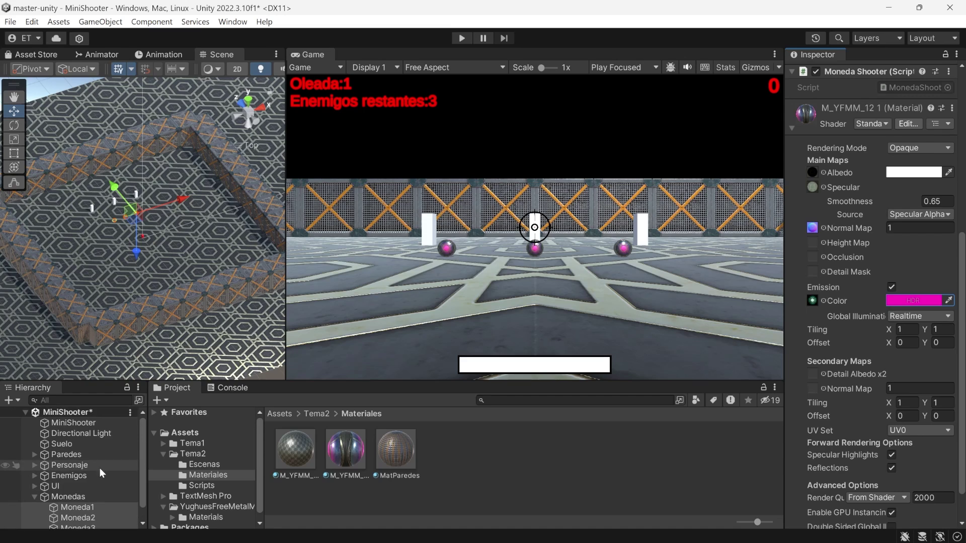
Step: Set Color Oro in MiniShooter's Mini Shooter script to magenta, about RGB 255, 0, 219
{"action": "left_click", "coordinate": [104, 423]}
{"action": "left_click", "coordinate": [905, 364]}
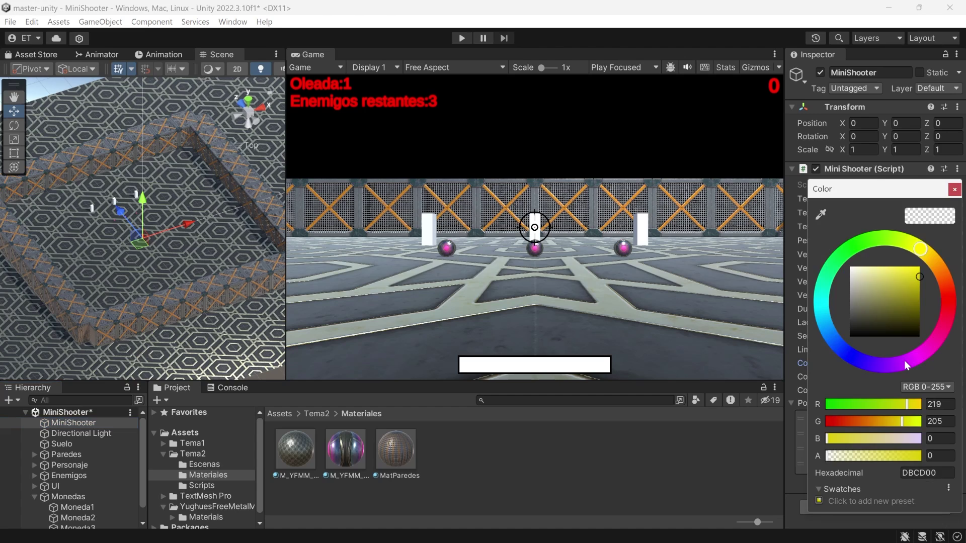
{"action": "left_click_drag", "start_coordinate": [946, 300], "coordinate": [938, 361]}
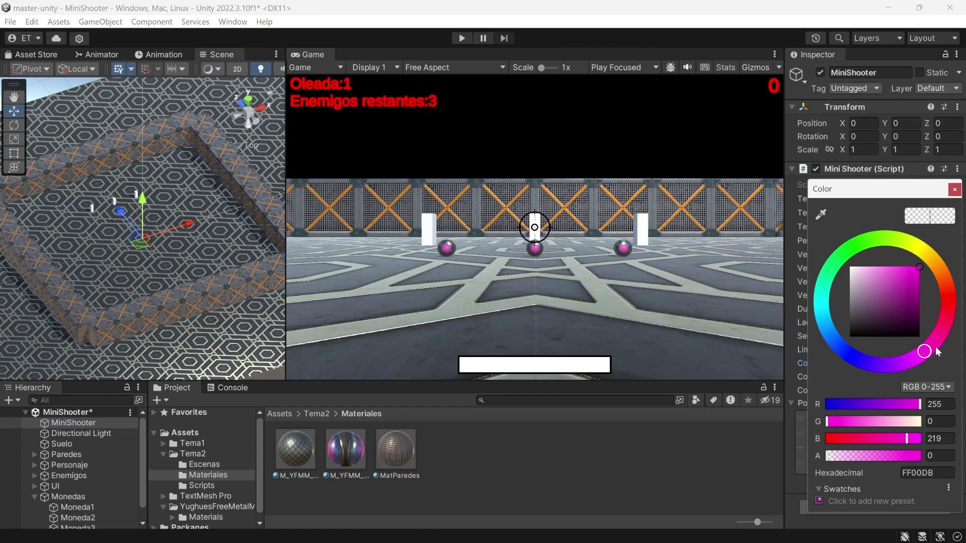
{"action": "left_click", "coordinate": [954, 189]}
Step: Adjust Color Plata in the Mini Shooter script and open Color Bronce for editing
{"action": "left_click", "coordinate": [947, 382]}
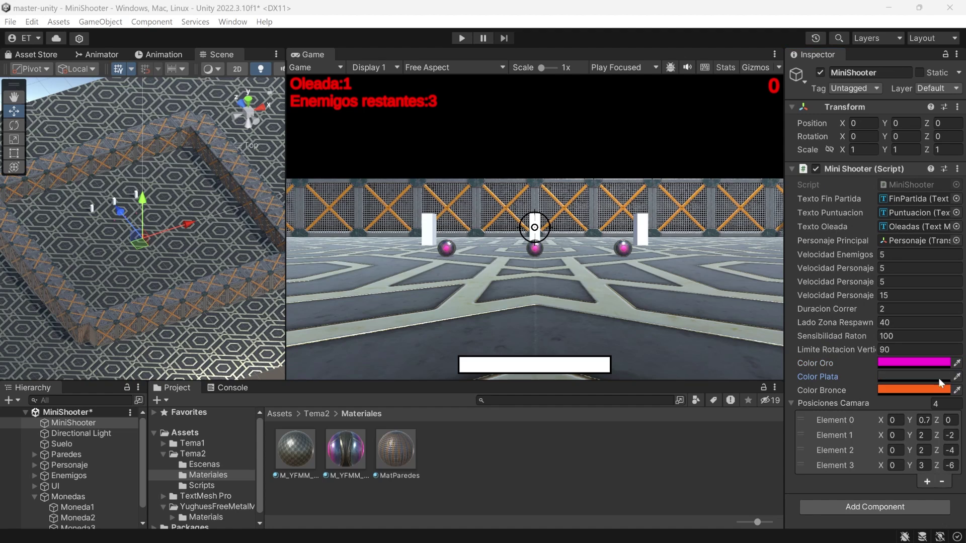
{"action": "left_click_drag", "start_coordinate": [902, 308], "coordinate": [920, 293]}
{"action": "left_click_drag", "start_coordinate": [887, 391], "coordinate": [847, 379]}
{"action": "left_click", "coordinate": [954, 216]}
{"action": "left_click", "coordinate": [906, 394]}
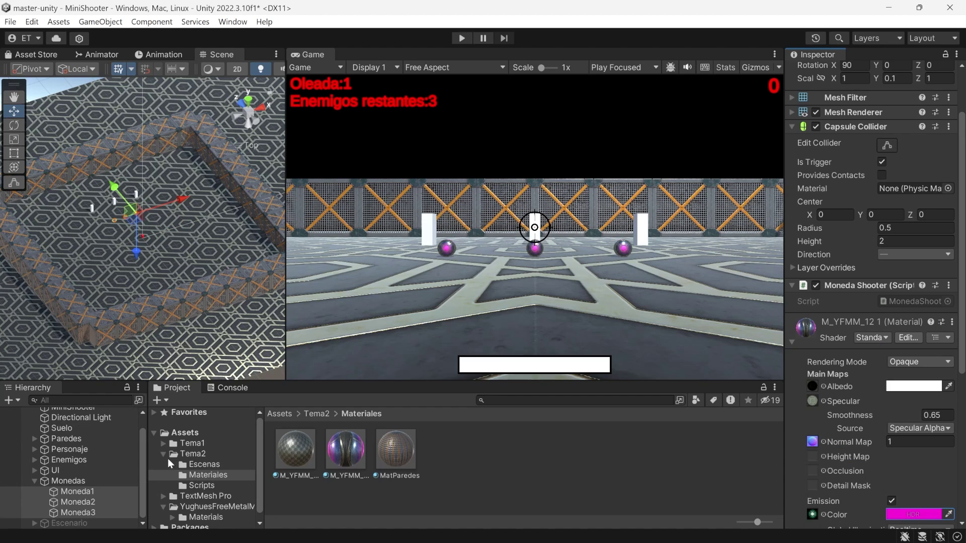
Step: Create a material preset from the mossy green M_YFMM_36 material and move the copy into Tema2/Materiales
{"action": "left_click", "coordinate": [164, 454]}
{"action": "left_click", "coordinate": [195, 486]}
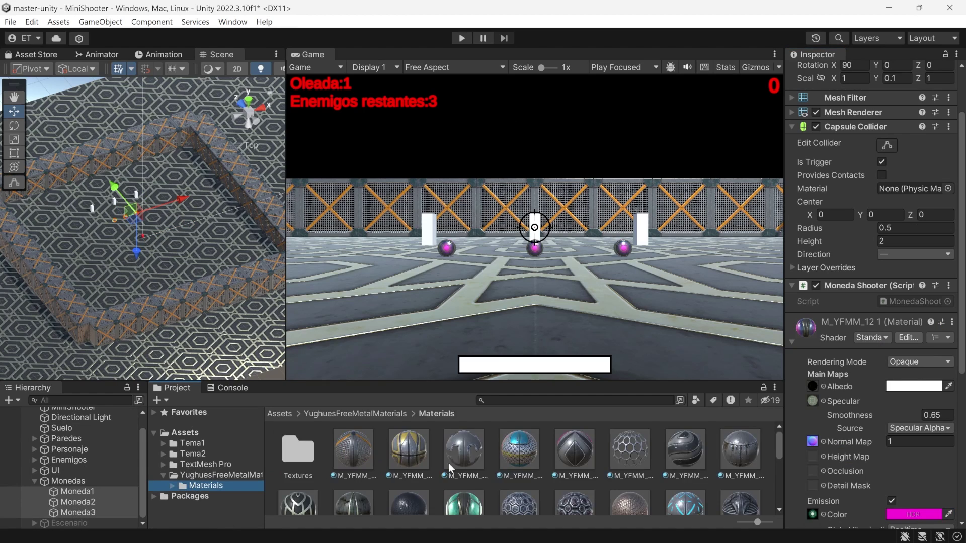
{"action": "scroll", "coordinate": [448, 462], "scroll_direction": "down", "scroll_amount": 2}
{"action": "left_click", "coordinate": [294, 461]}
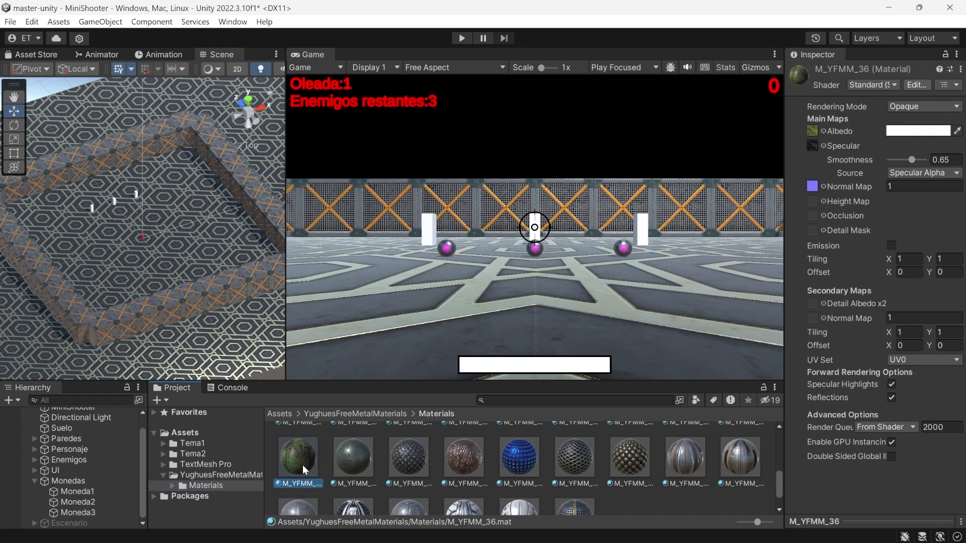
{"action": "left_click", "coordinate": [961, 69]}
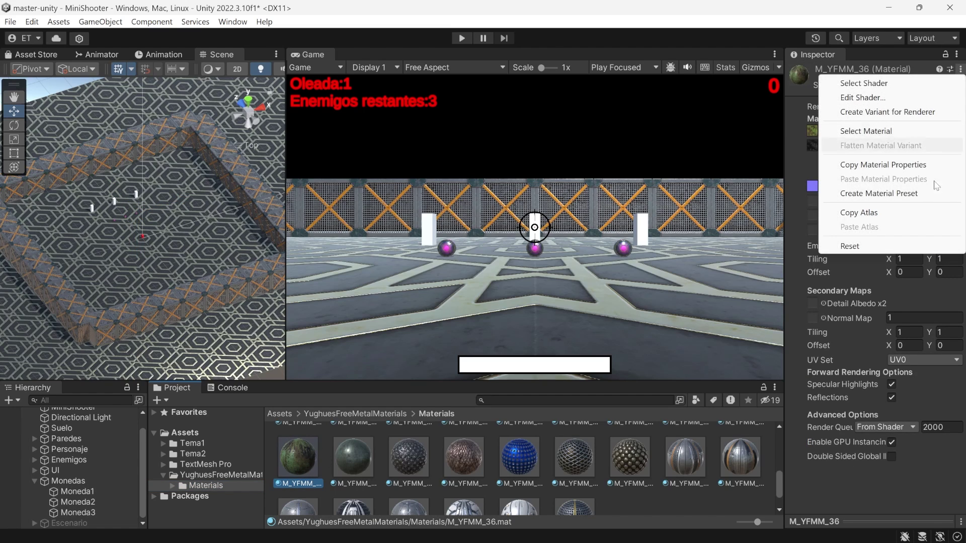
{"action": "left_click", "coordinate": [885, 210]}
{"action": "left_click", "coordinate": [161, 454]}
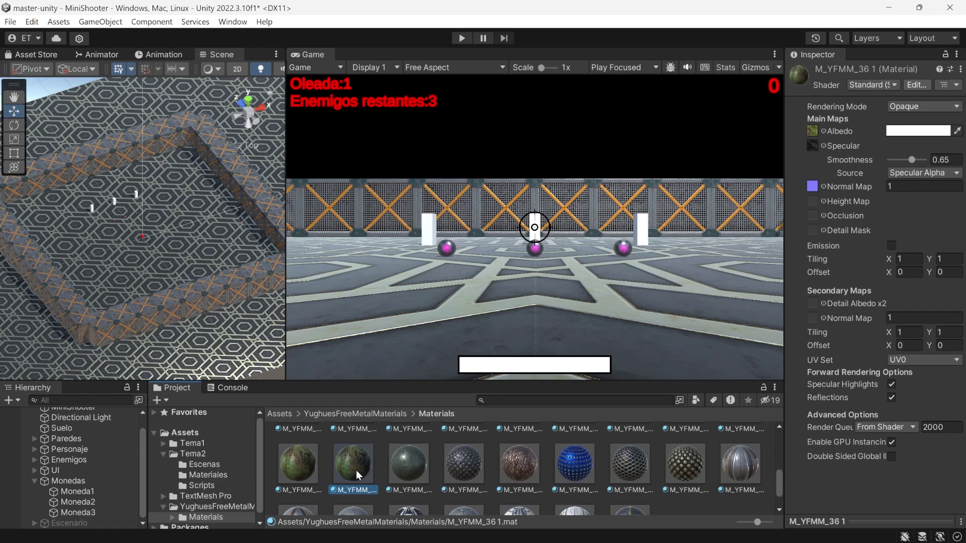
Step: Try metal materials from the YughuesFreeMetalMaterials folder, including M_YFMM_47, on the Personaje capsule and keep M_YFMM_46 applied
{"action": "double_click", "coordinate": [94, 450]}
{"action": "scroll", "coordinate": [229, 332], "scroll_direction": "down", "scroll_amount": 2}
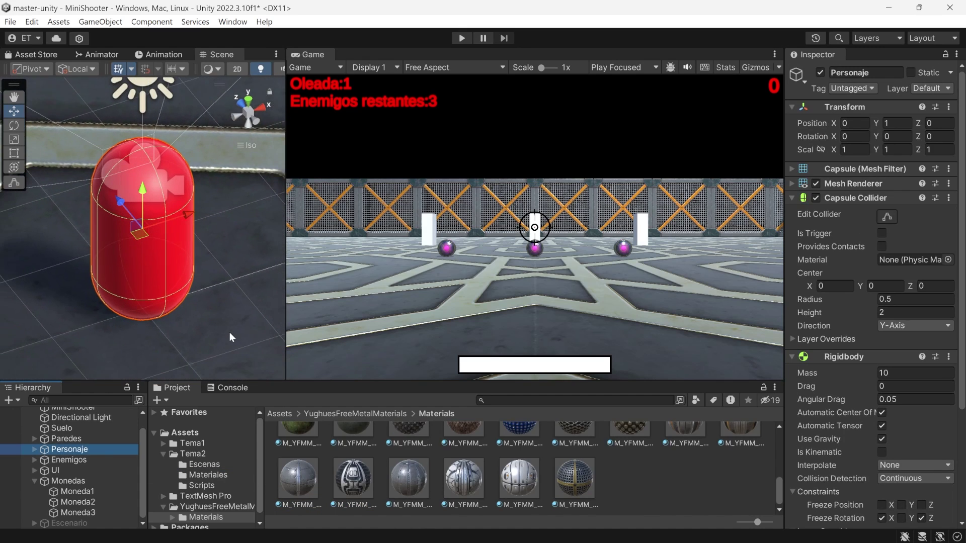
{"action": "left_click", "coordinate": [792, 357]}
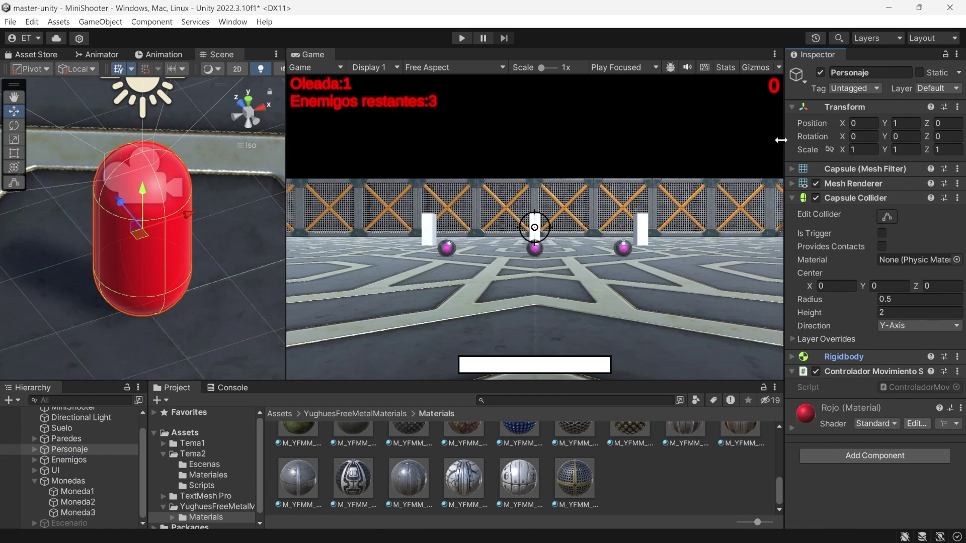
{"action": "left_click", "coordinate": [792, 198]}
{"action": "left_click_drag", "start_coordinate": [309, 480], "coordinate": [928, 375]}
{"action": "scroll", "coordinate": [672, 469], "scroll_direction": "down", "scroll_amount": 1}
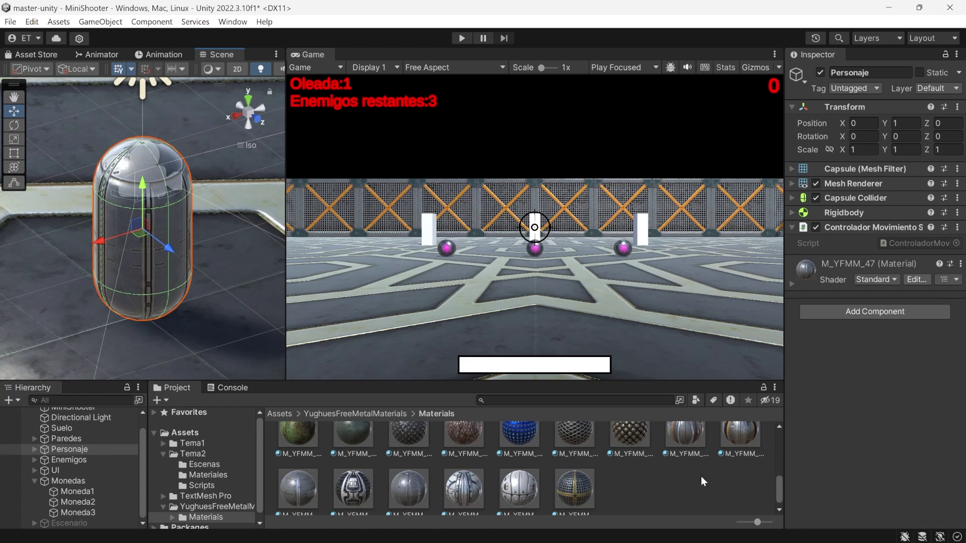
{"action": "scroll", "coordinate": [750, 445], "scroll_direction": "up", "scroll_amount": 2}
{"action": "left_click_drag", "start_coordinate": [750, 448], "coordinate": [865, 403]}
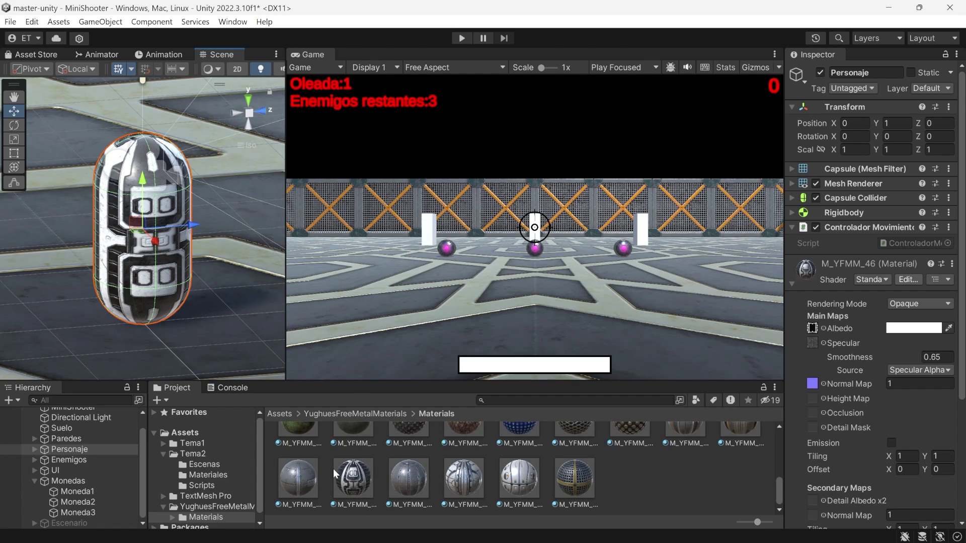
Step: Create a material preset from M_YFMM_46, move the copy into Tema2/Materiales and open that folder
{"action": "left_click", "coordinate": [353, 478]}
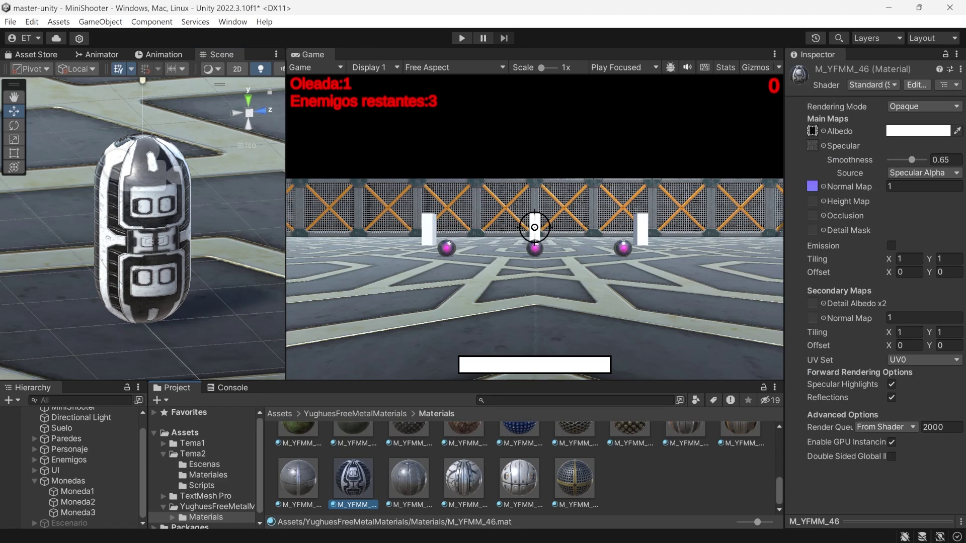
{"action": "left_click", "coordinate": [961, 69]}
{"action": "key", "text": "Escape"}
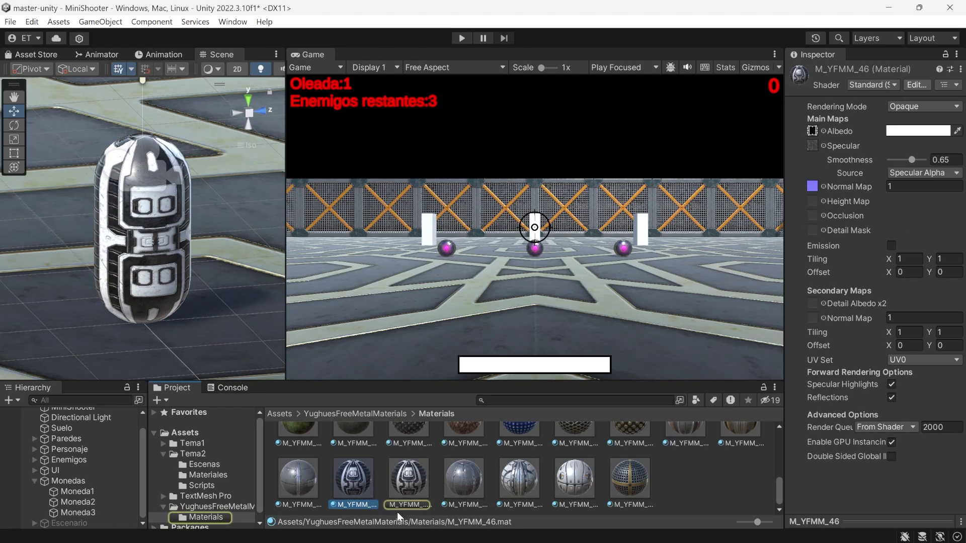
{"action": "left_click", "coordinate": [208, 474]}
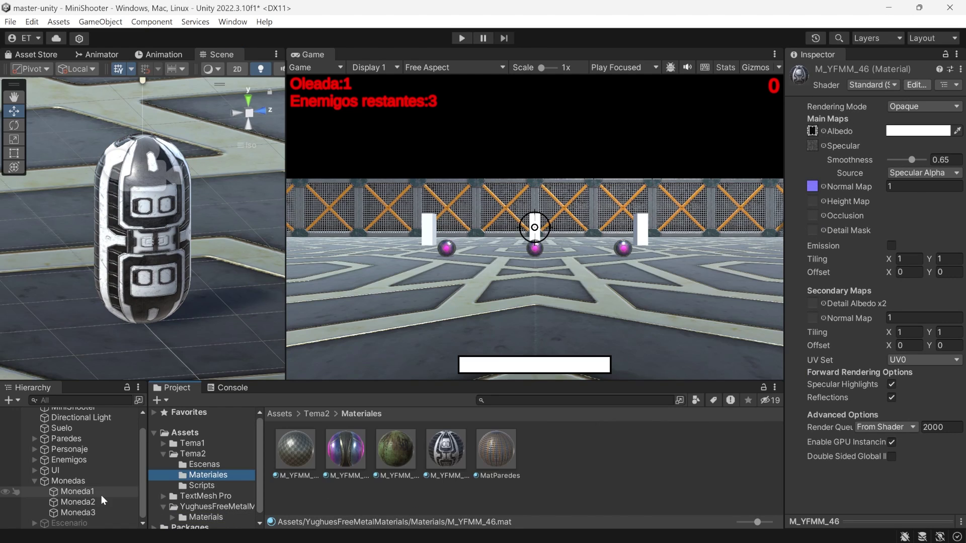
Step: Apply the mossy M_YFMM_36 1 material to Enemigo1, Enemigo2 and Enemigo3 together
{"action": "left_click", "coordinate": [35, 481]}
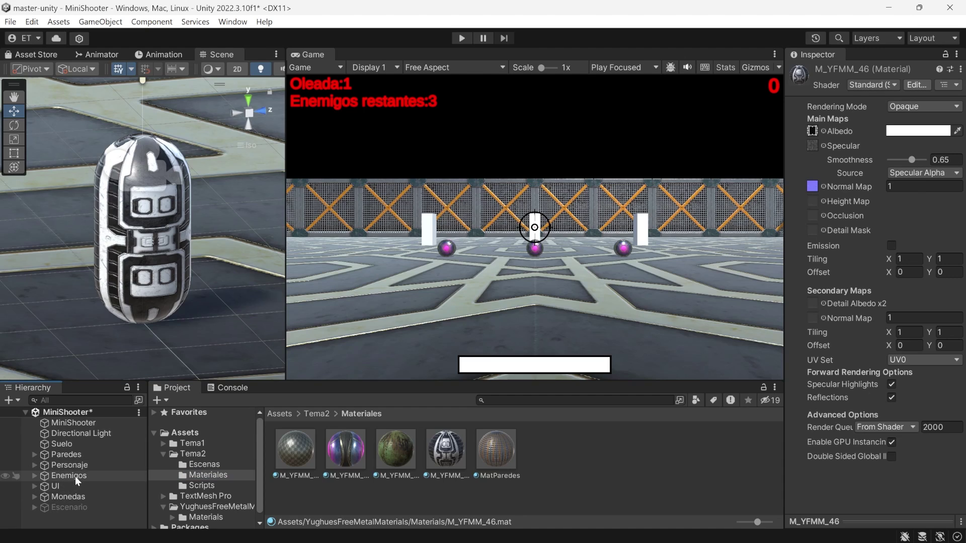
{"action": "left_click", "coordinate": [56, 477]}
{"action": "left_click", "coordinate": [35, 475]}
{"action": "left_click", "coordinate": [98, 486], "text": "ctrl"}
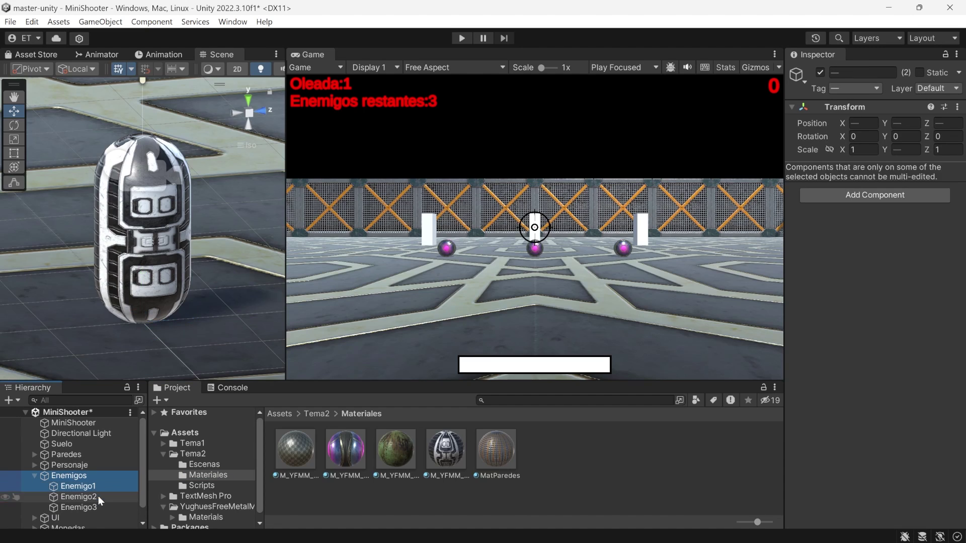
{"action": "left_click", "coordinate": [78, 507], "text": "shift"}
{"action": "left_click_drag", "start_coordinate": [389, 472], "coordinate": [942, 400]}
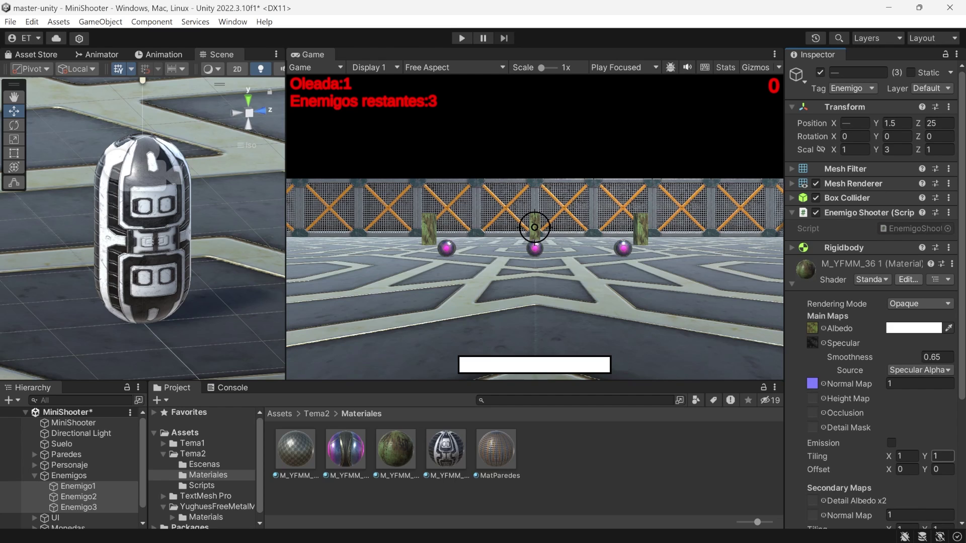
Step: Set the enemy material's Y tiling to 3 and compare it with a tiling of 1 on Enemigo1
{"action": "type", "text": "3"}
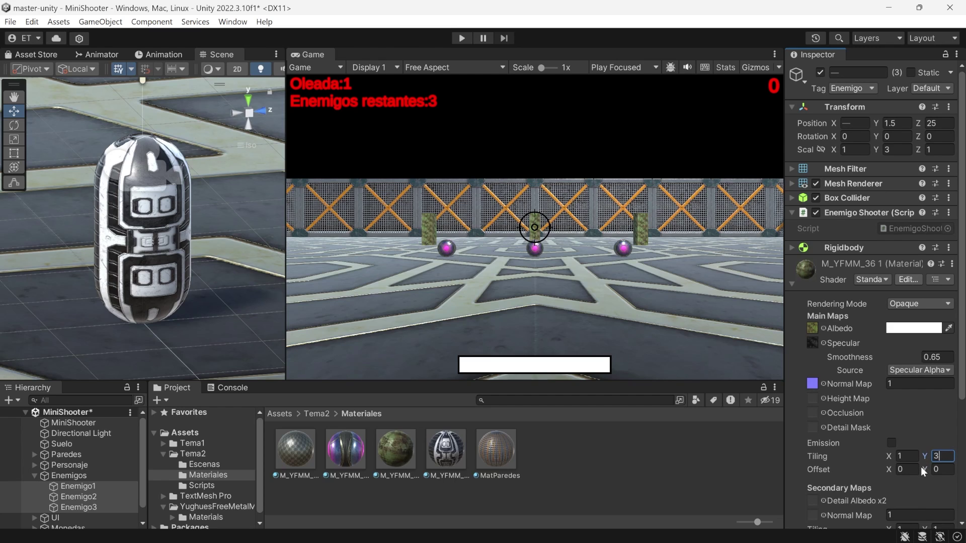
{"action": "double_click", "coordinate": [78, 486]}
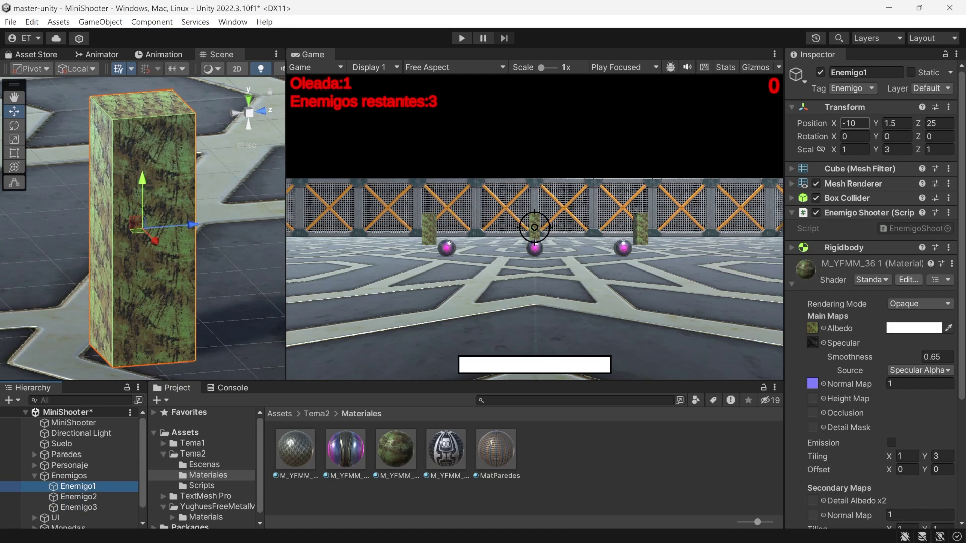
{"action": "left_click", "coordinate": [855, 149]}
{"action": "left_click", "coordinate": [897, 149]}
{"action": "left_click", "coordinate": [942, 456]}
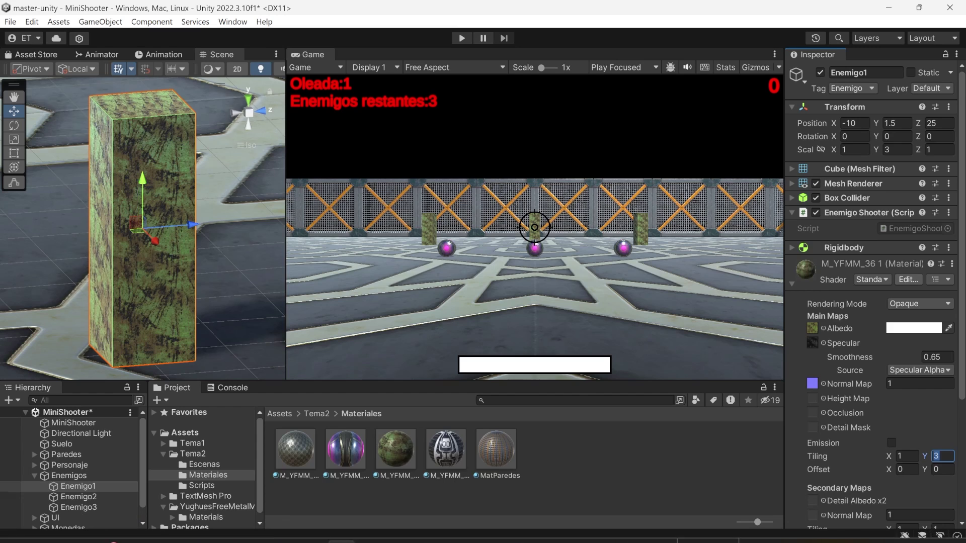
{"action": "type", "text": "1"}
{"action": "key", "text": "BackSpace"}
{"action": "type", "text": "3"}
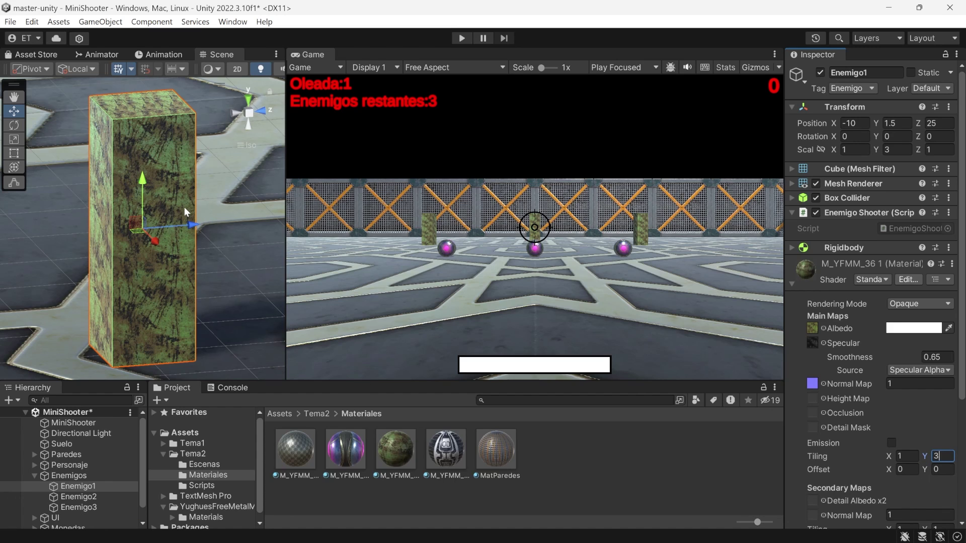
{"action": "left_click_drag", "start_coordinate": [184, 207], "coordinate": [897, 311], "text": "alt"}
Step: Rename the M_YFMM_46 1 copy as MatPersonaje and give the M_YFMM_36 1 copy an enemy name starting with MatEnemi
{"action": "double_click", "coordinate": [70, 465]}
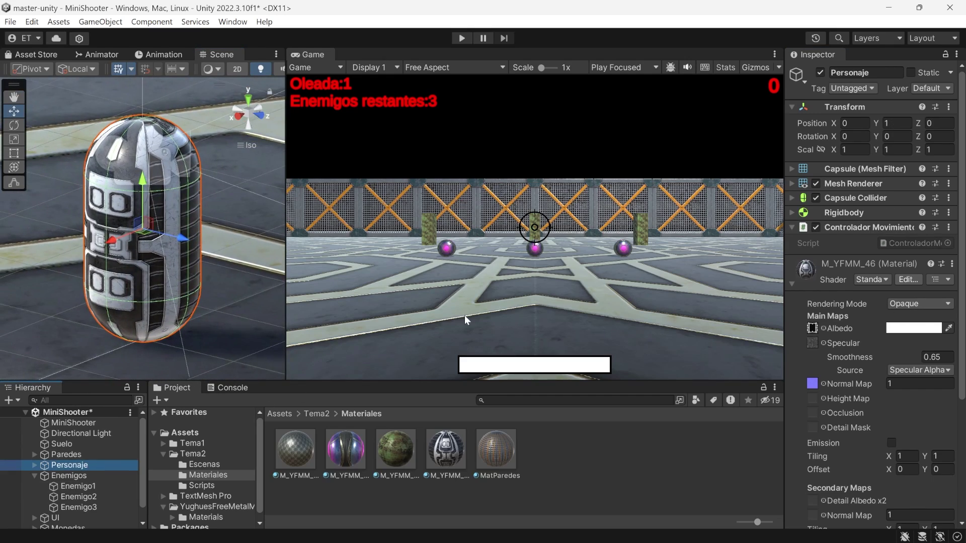
{"action": "left_click", "coordinate": [457, 452]}
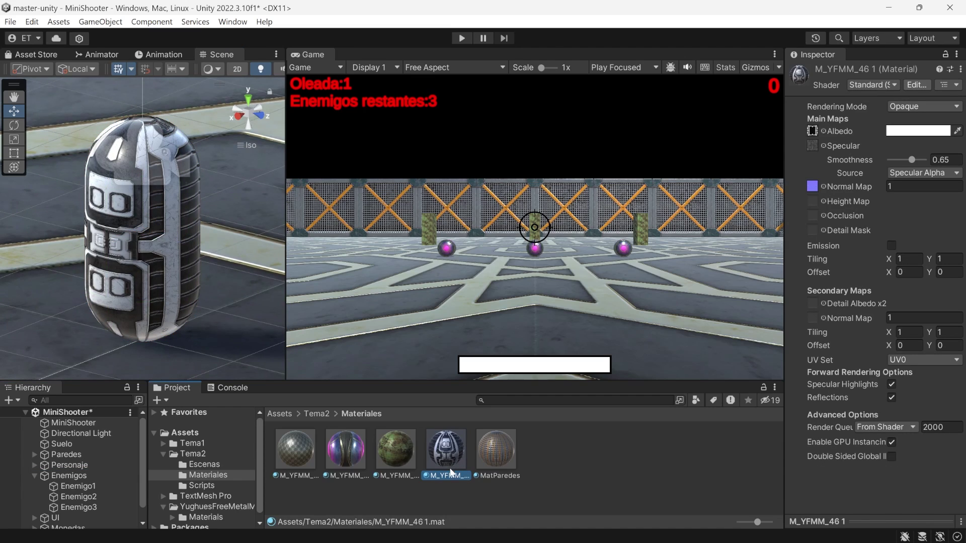
{"action": "left_click", "coordinate": [451, 475]}
{"action": "type", "text": "Ma"}
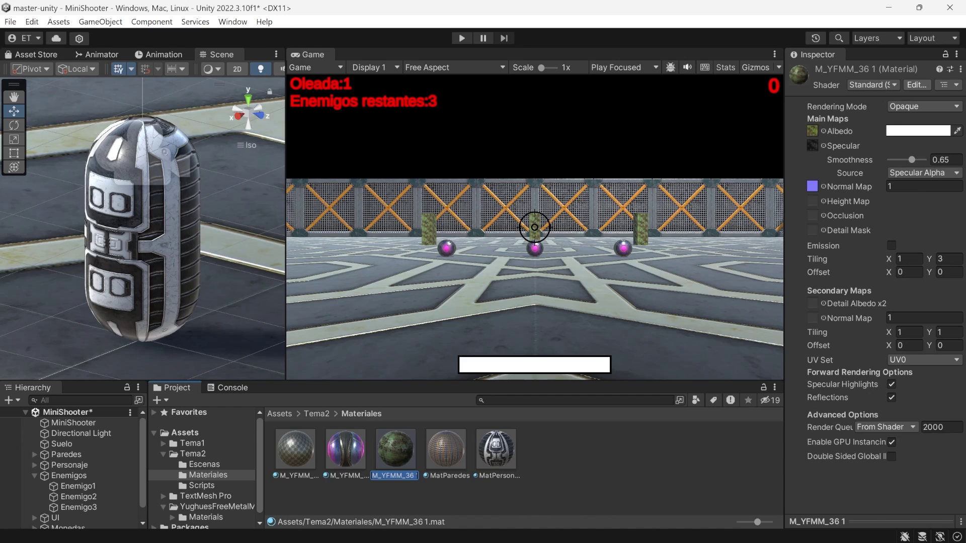
{"action": "type", "text": "Mat"}
{"action": "type", "text": "E"}
Step: Rename the coin material as MatMonedas and the M_YFMM_09 1 floor material as MatSuelo
{"action": "type", "text": "MatMone"}
{"action": "type", "text": "das"}
{"action": "key", "text": "Return"}
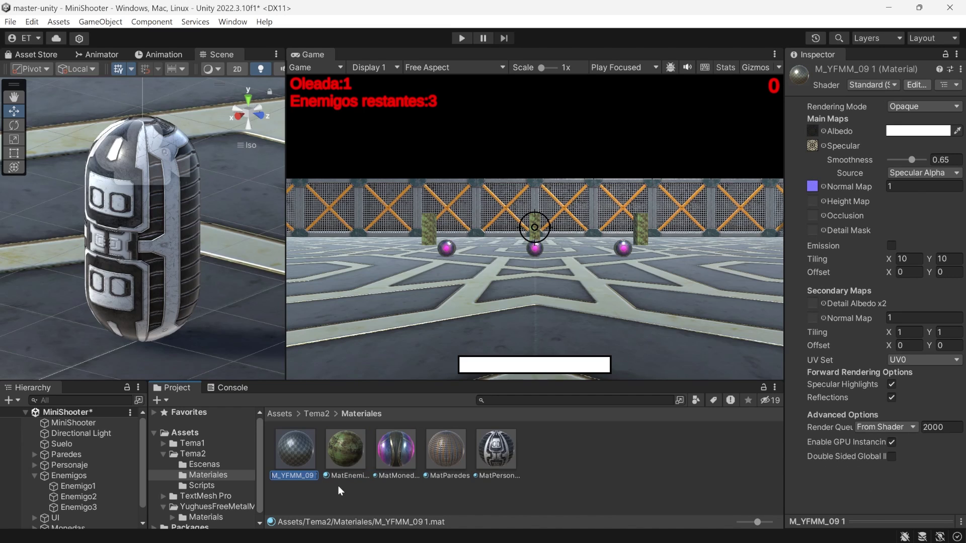
{"action": "type", "text": "MatSuelo"}
{"action": "key", "text": "Return"}
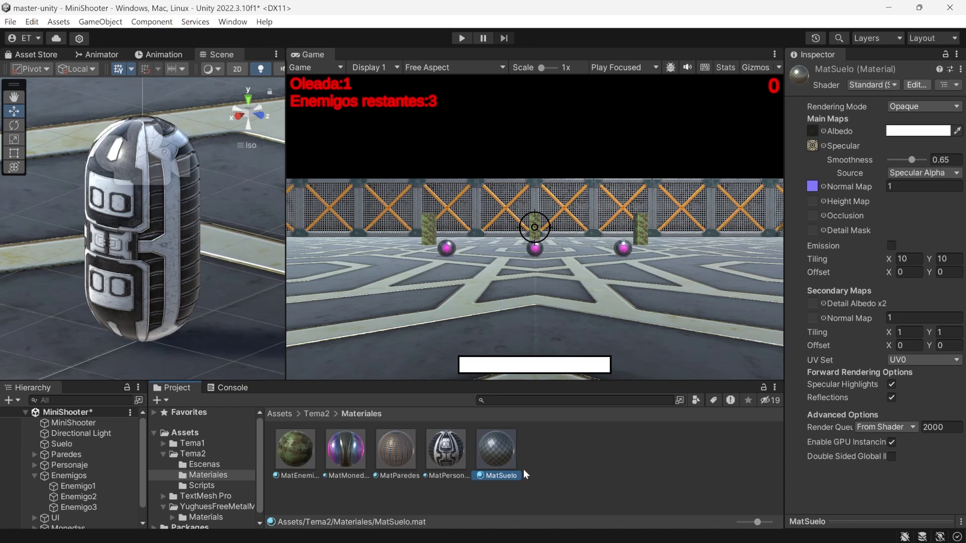
Step: Replace the original M_YFMM_46 on the Personaje capsule with the MatPersonaje copy from Tema2/Materiales
{"action": "left_click", "coordinate": [230, 507]}
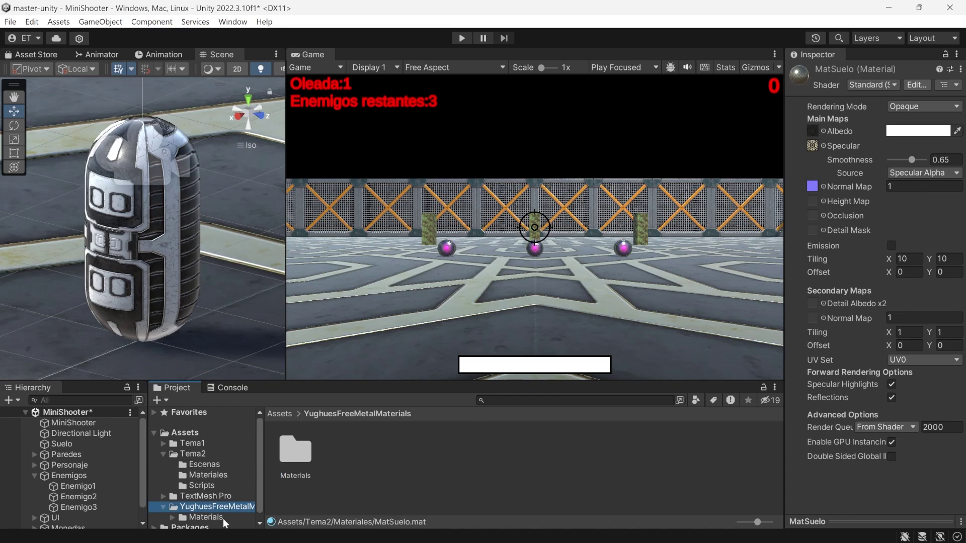
{"action": "left_click", "coordinate": [223, 517]}
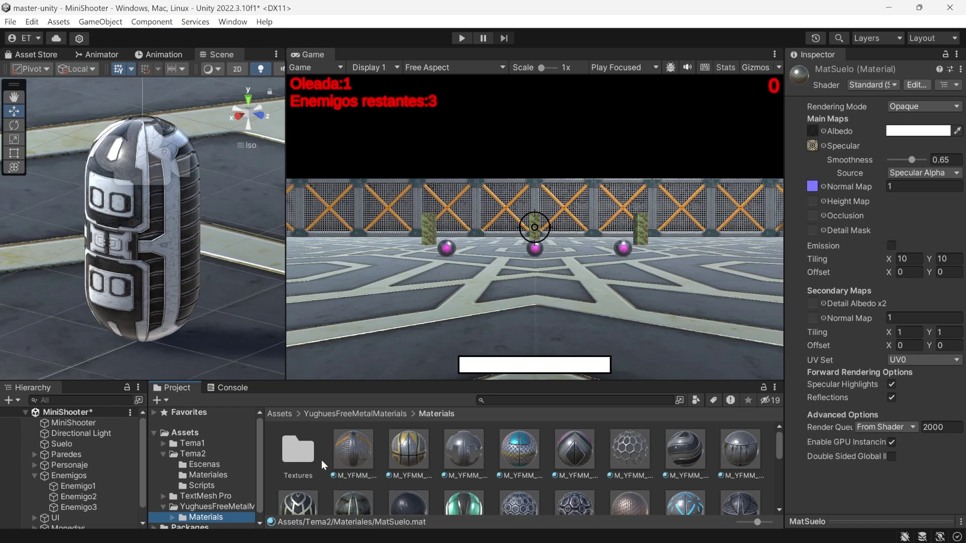
{"action": "left_click", "coordinate": [208, 475]}
{"action": "left_click", "coordinate": [445, 449]}
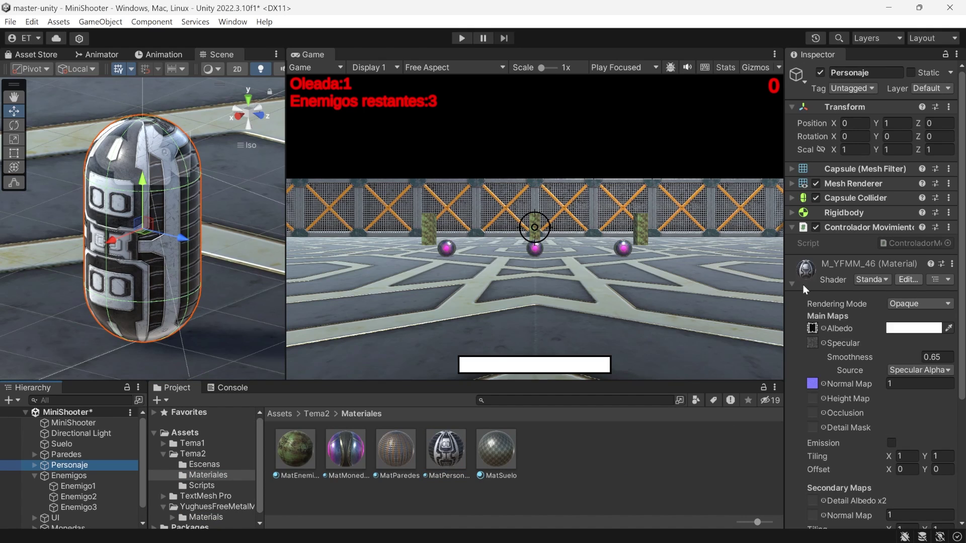
{"action": "left_click", "coordinate": [791, 283]}
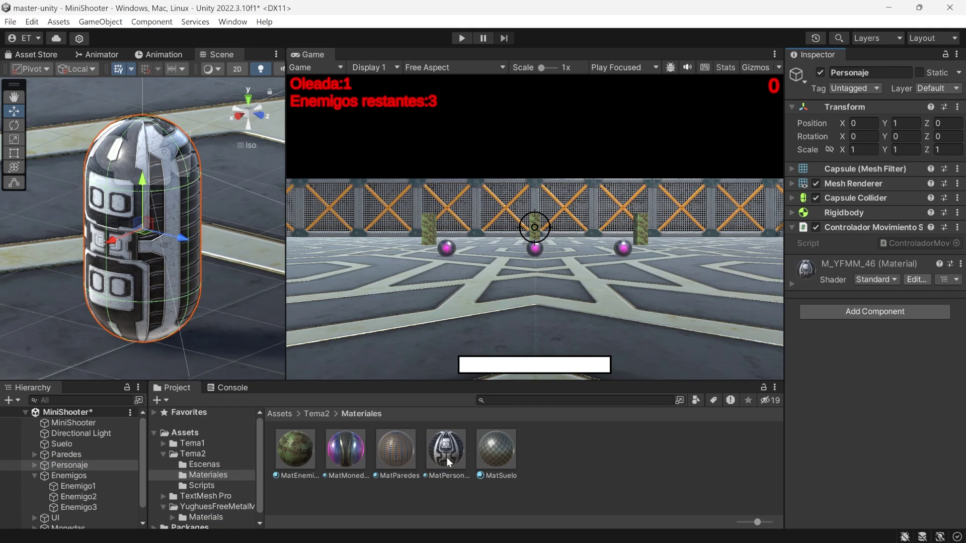
{"action": "left_click_drag", "start_coordinate": [449, 461], "coordinate": [143, 226]}
Step: Play-test the game with the new materials by moving the player around, shooting the first-wave enemies and collecting coins
{"action": "left_click", "coordinate": [462, 39]}
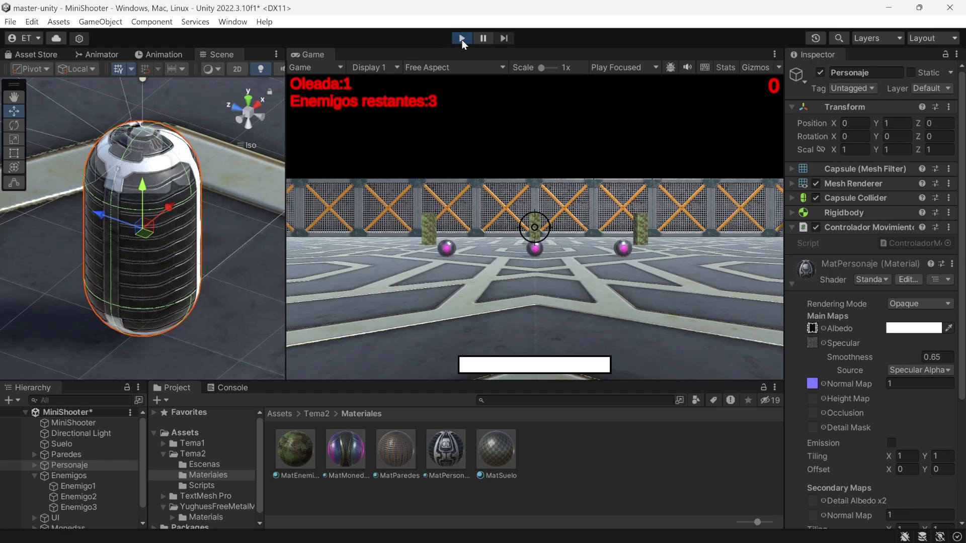
{"action": "key", "text": "a"}
{"action": "key", "text": "s"}
{"action": "key", "text": "d"}
{"action": "key", "text": "w"}
{"action": "left_click", "coordinate": [535, 227]}
{"action": "key", "text": "w"}
{"action": "left_click", "coordinate": [535, 227]}
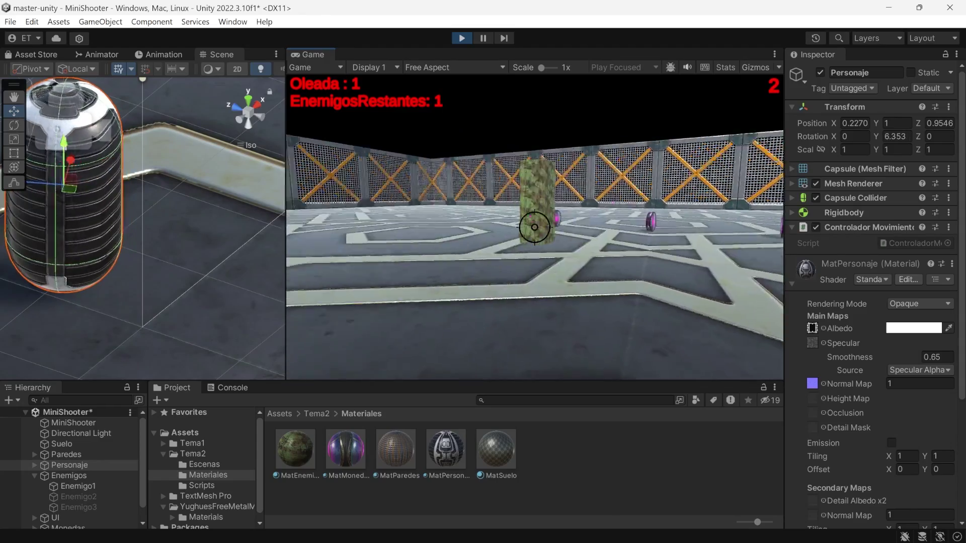
{"action": "left_click", "coordinate": [534, 227]}
{"action": "key", "text": "shift+w"}
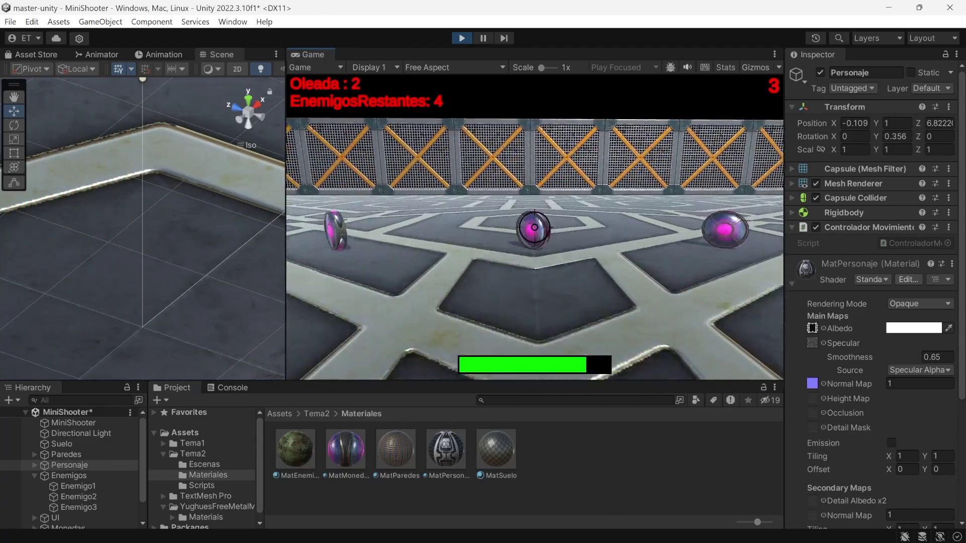
{"action": "key", "text": "shift+w"}
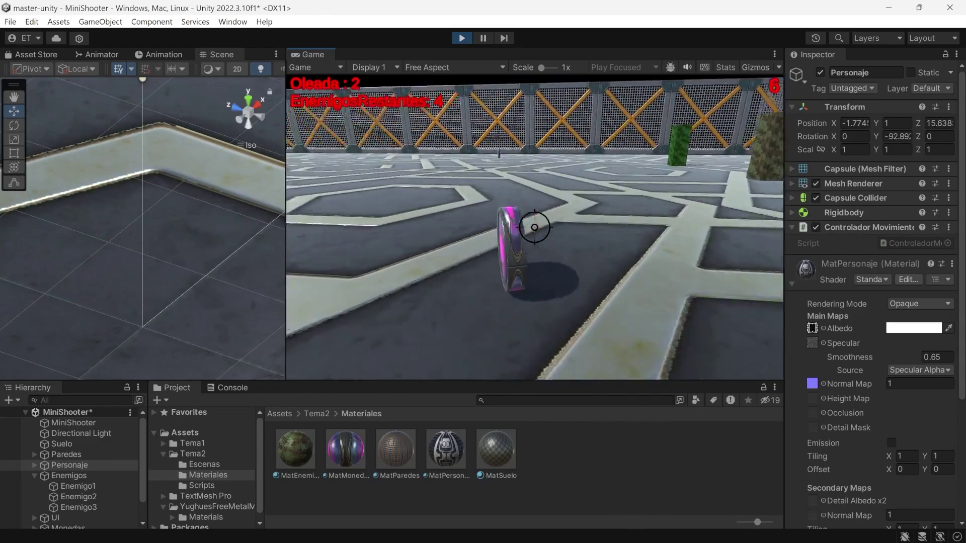
{"action": "left_click", "coordinate": [534, 228]}
{"action": "key", "text": "shift+w"}
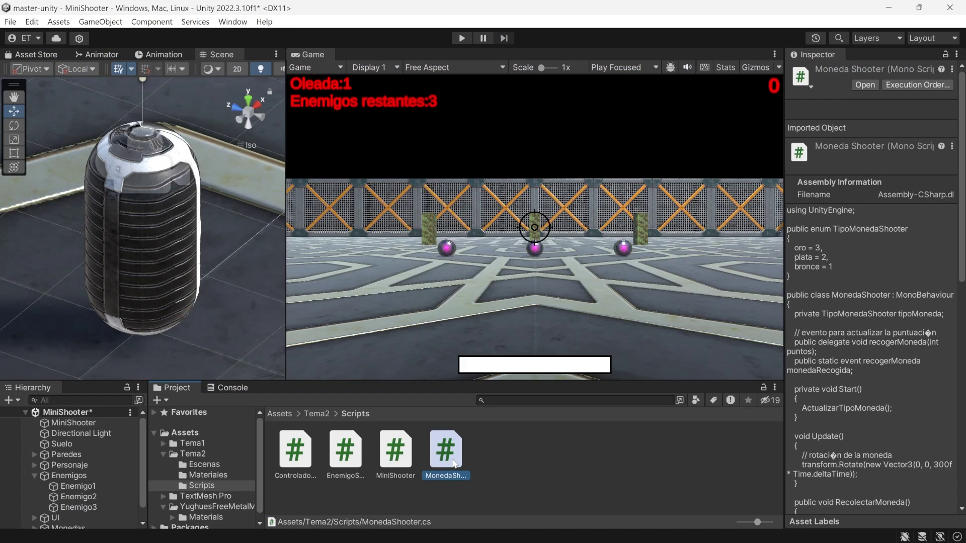
Step: Open the MonedaShooter script from Tema2/Scripts and locate the material colour assignment in the ActualizarTipoMoneda method
{"action": "double_click", "coordinate": [453, 462]}
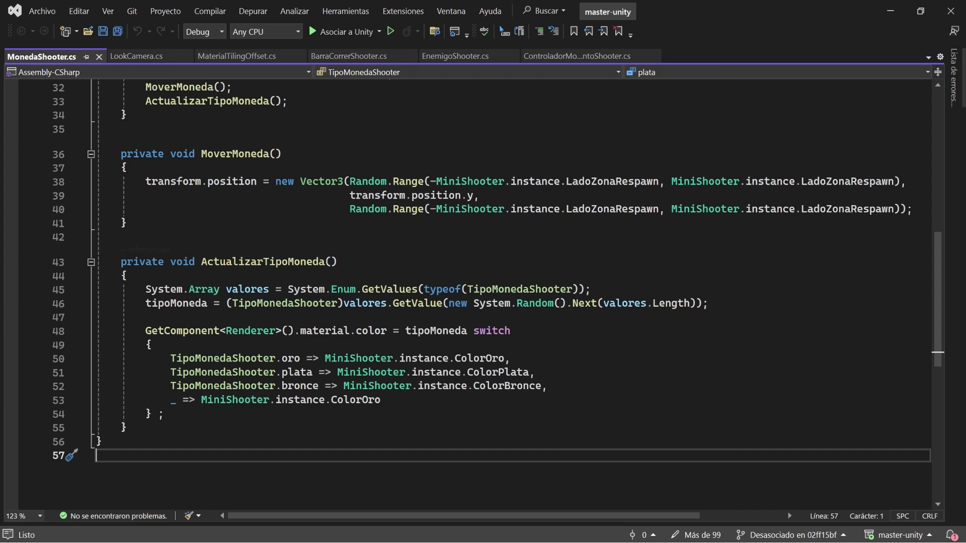
{"action": "left_click_drag", "start_coordinate": [120, 262], "coordinate": [338, 262]}
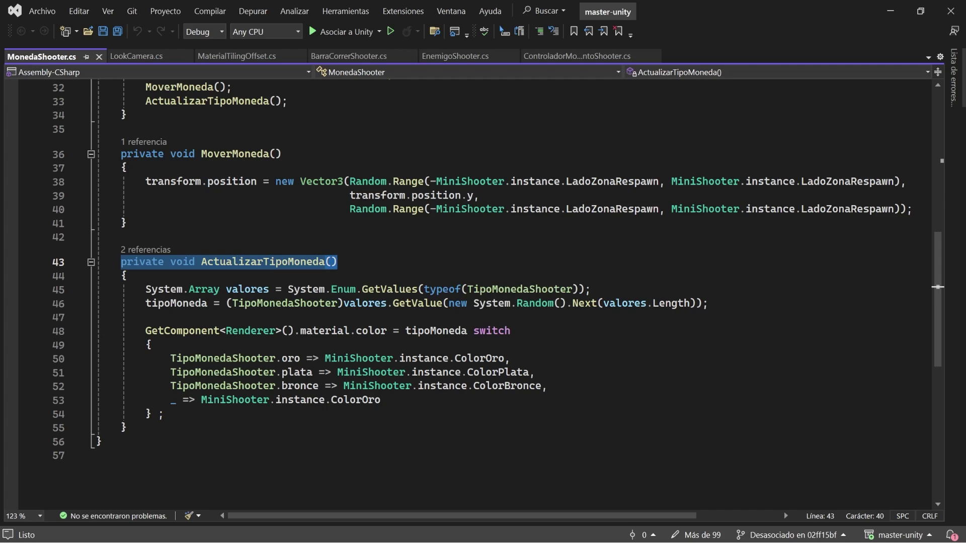
{"action": "left_click_drag", "start_coordinate": [386, 330], "coordinate": [145, 331]}
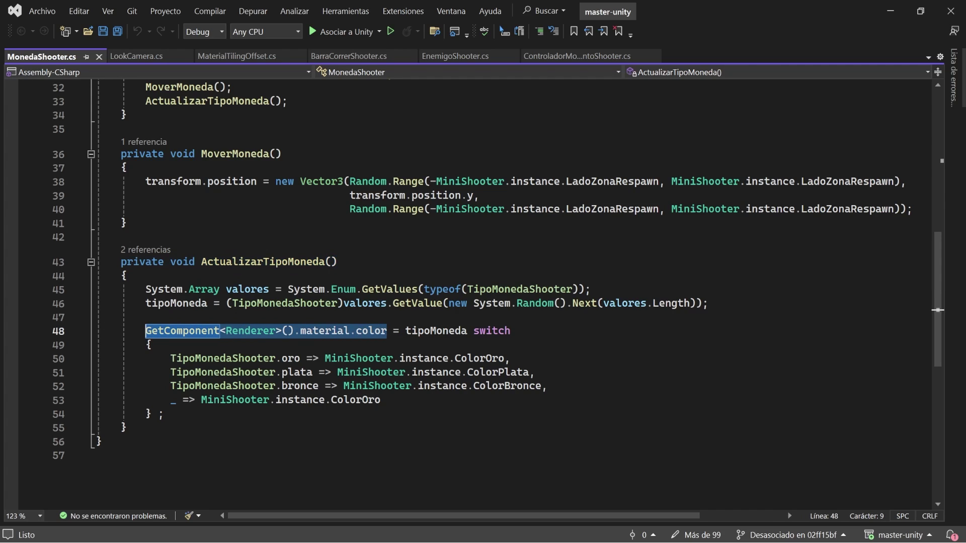
Step: In ActualizarTipoMoneda, replace GetComponent<Renderer>().material.color with a local variable declared as Color color that receives the tipoMoneda switch result
{"action": "left_click", "coordinate": [385, 358]}
{"action": "left_click", "coordinate": [356, 330]}
{"action": "left_click_drag", "start_coordinate": [356, 330], "coordinate": [151, 330]}
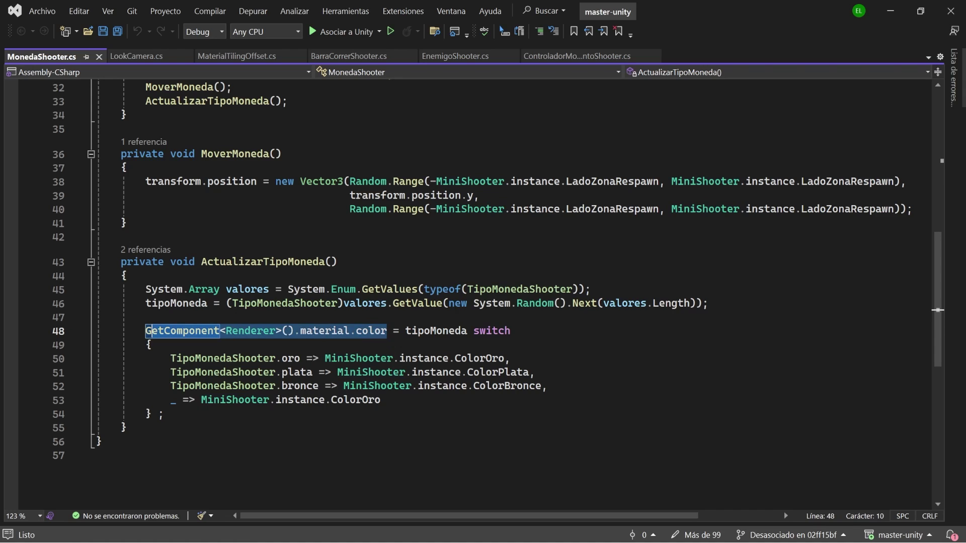
{"action": "key", "text": "BackSpace"}
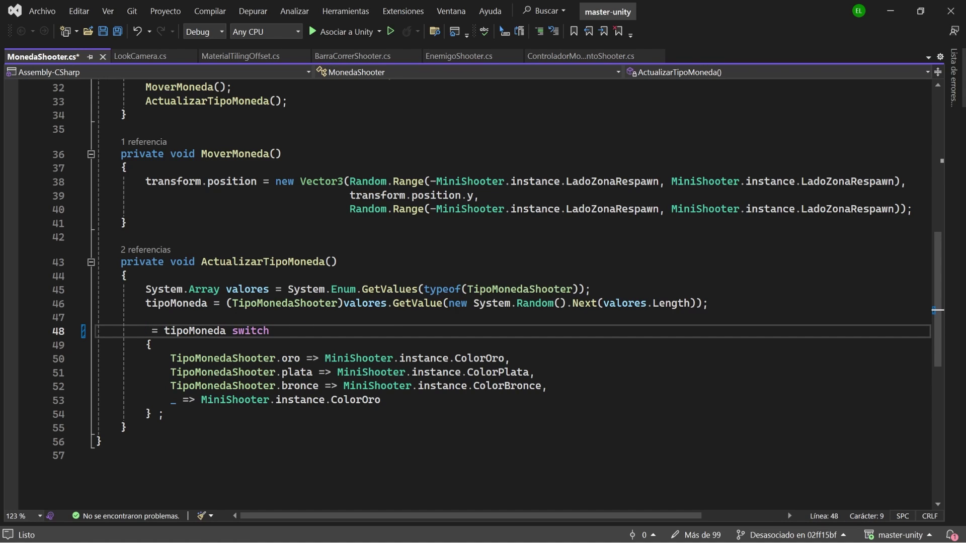
{"action": "type", "text": "Colo "}
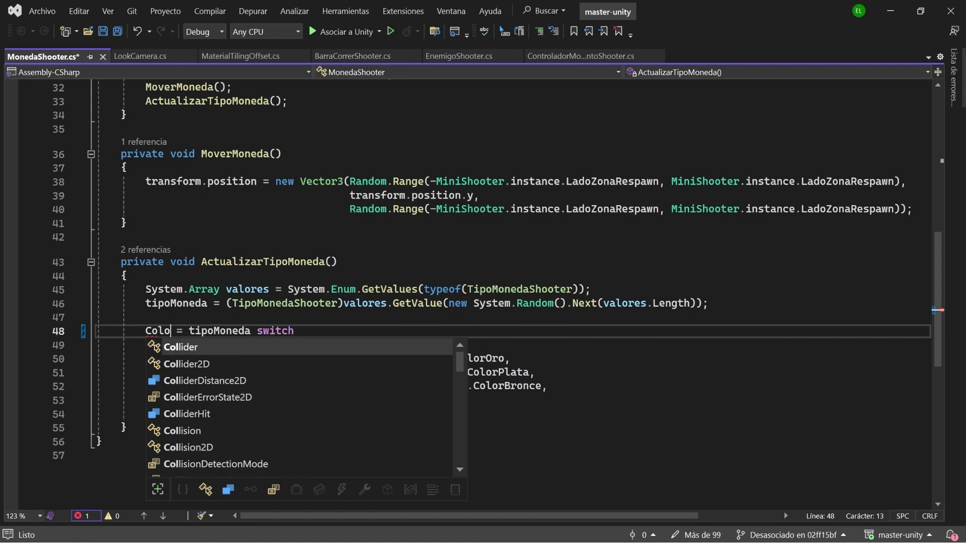
{"action": "type", "text": "r color"}
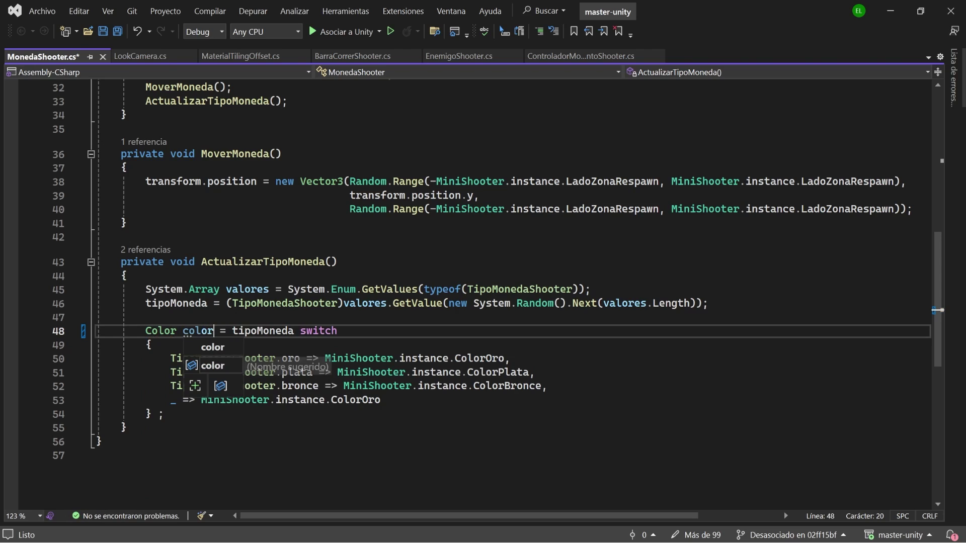
Step: Below the switch expression, add the statement GetComponent<Renderer>().material.EnableKeyword("_EMISSION"); and a new line after it
{"action": "type", "text": ";"}
{"action": "key", "text": "Return"}
{"action": "key", "text": "Return"}
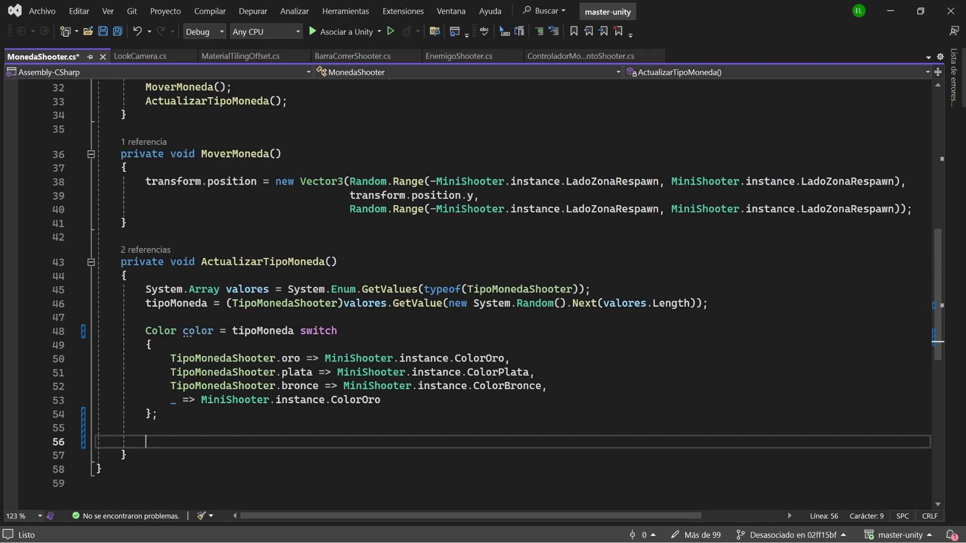
{"action": "type", "text": "Get"}
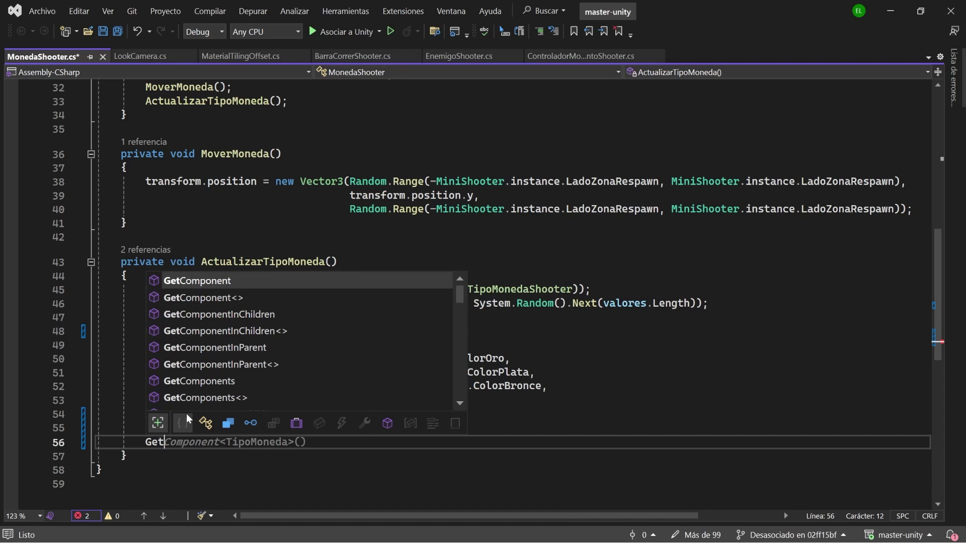
{"action": "type", "text": "Component<Renderer>().material."}
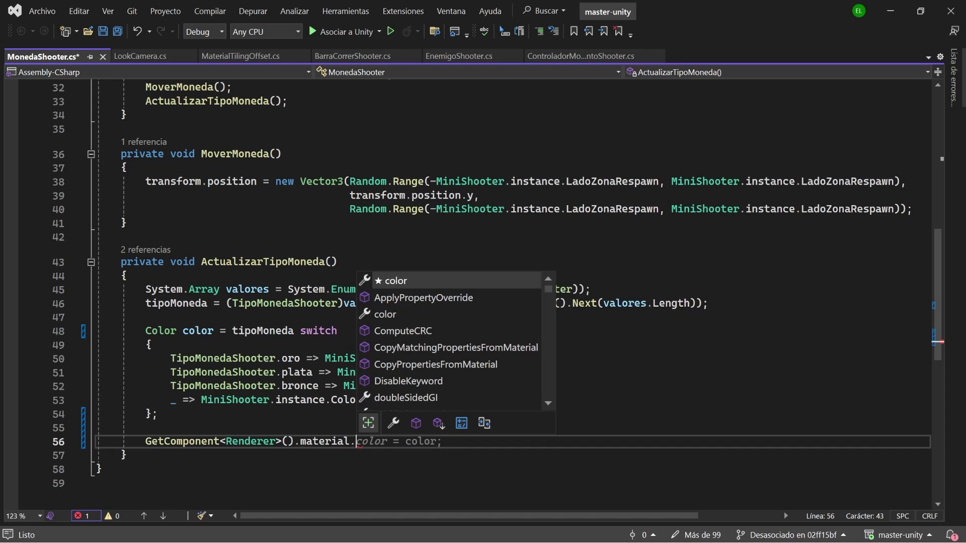
{"action": "type", "text": "E"}
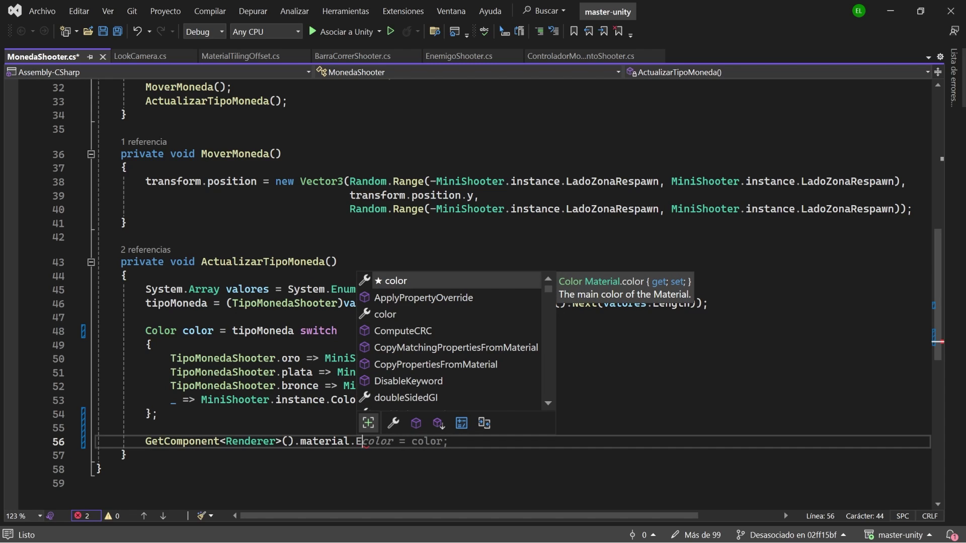
{"action": "type", "text": "nableKeyword(\""}
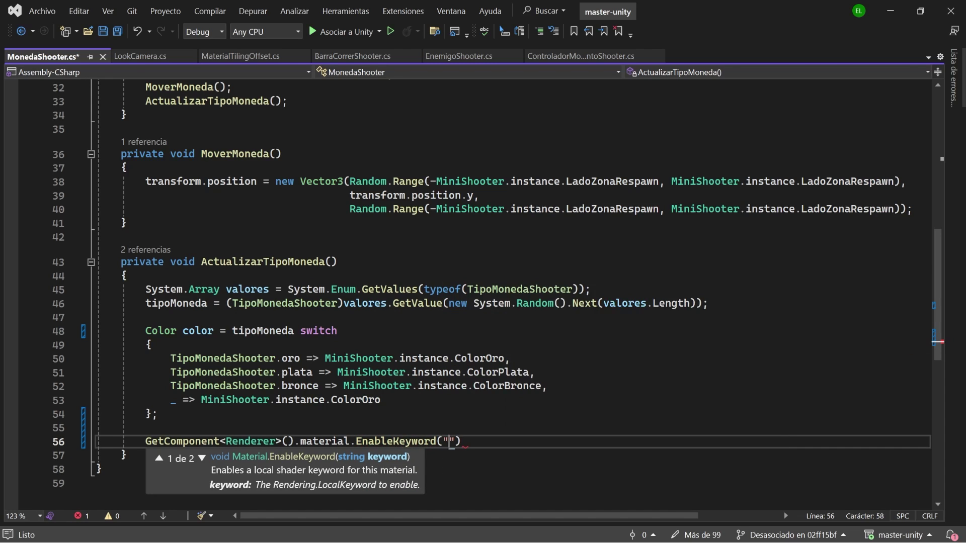
{"action": "type", "text": "_EMISSION\");"}
{"action": "key", "text": "Return"}
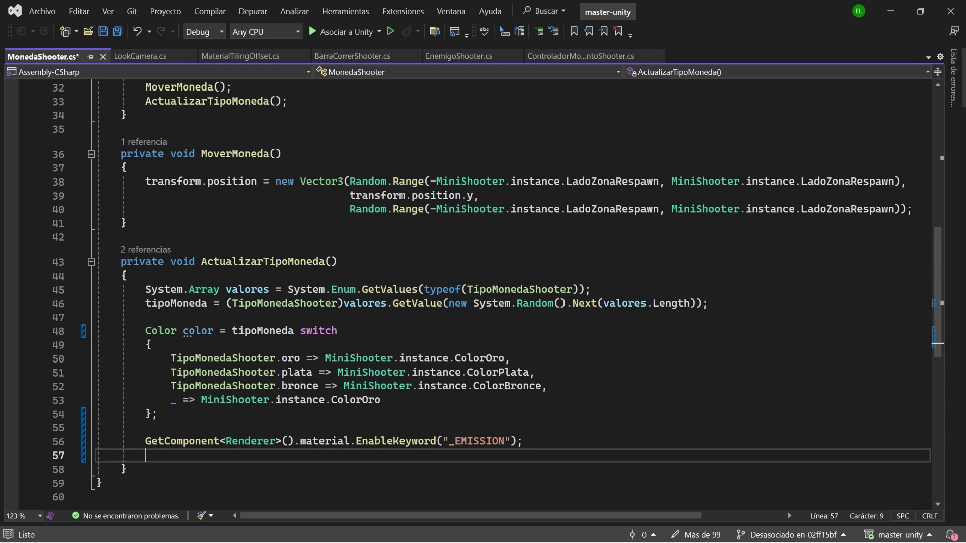
Step: Reuse the GetComponent<Renderer>().material. prefix on the next line and complete it with SetColor("_EmissionColor", color);
{"action": "left_click_drag", "start_coordinate": [356, 441], "coordinate": [146, 441]}
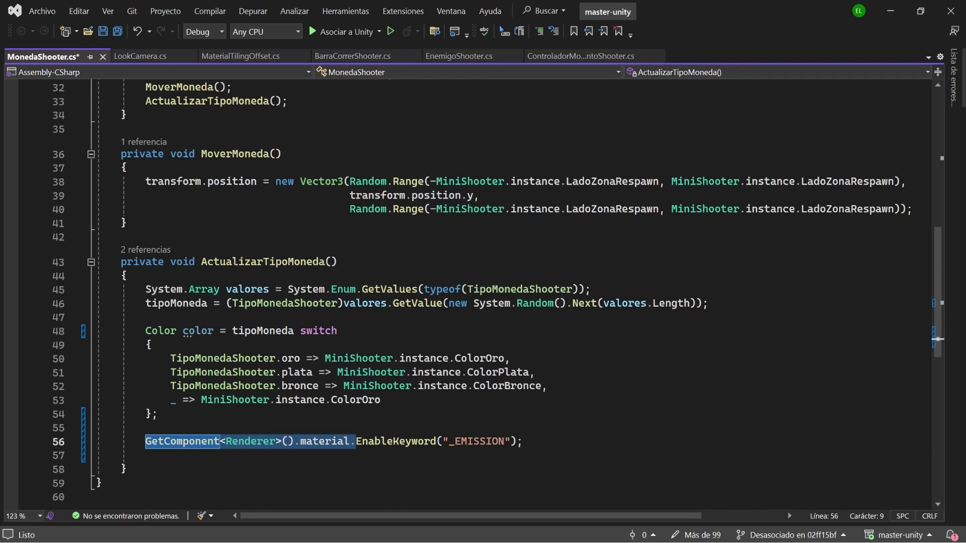
{"action": "key", "text": "ctrl+c"}
{"action": "left_click", "coordinate": [145, 455]}
{"action": "key", "text": "ctrl+v"}
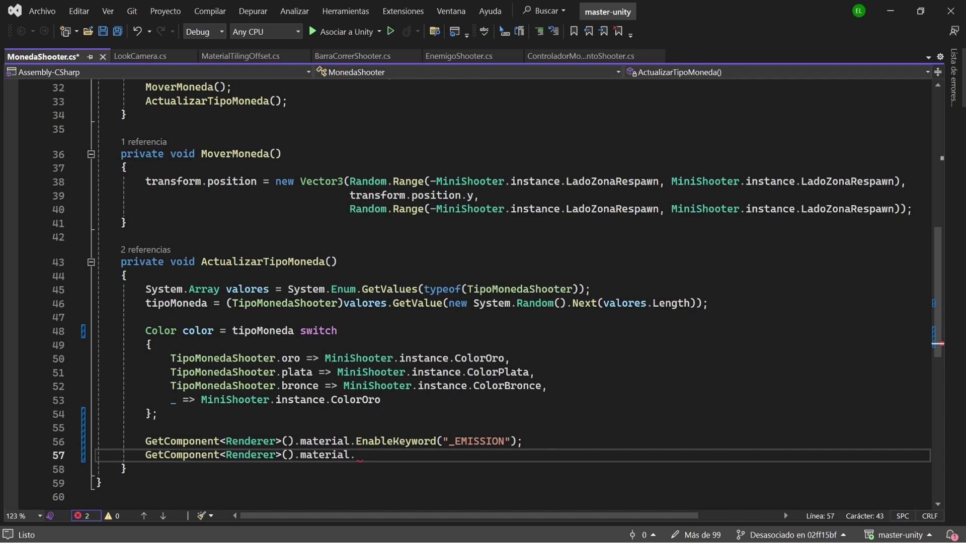
{"action": "type", "text": "SetColor(\""}
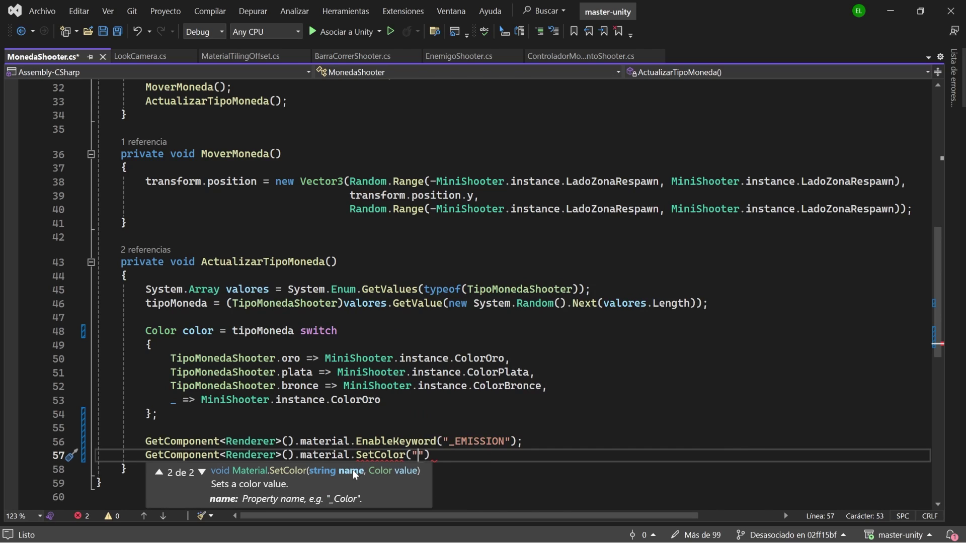
{"action": "type", "text": "_EmissionC"}
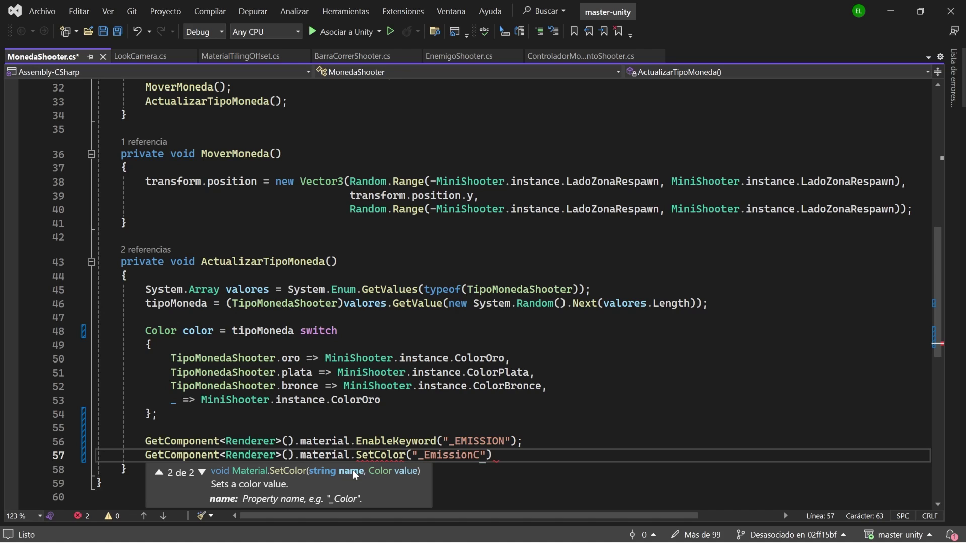
{"action": "type", "text": "olor\", "}
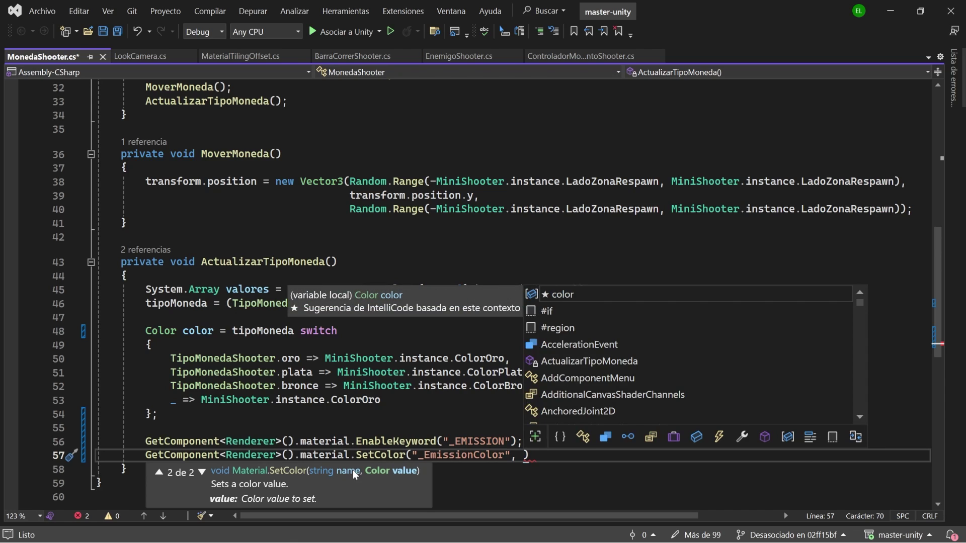
{"action": "type", "text": "color);"}
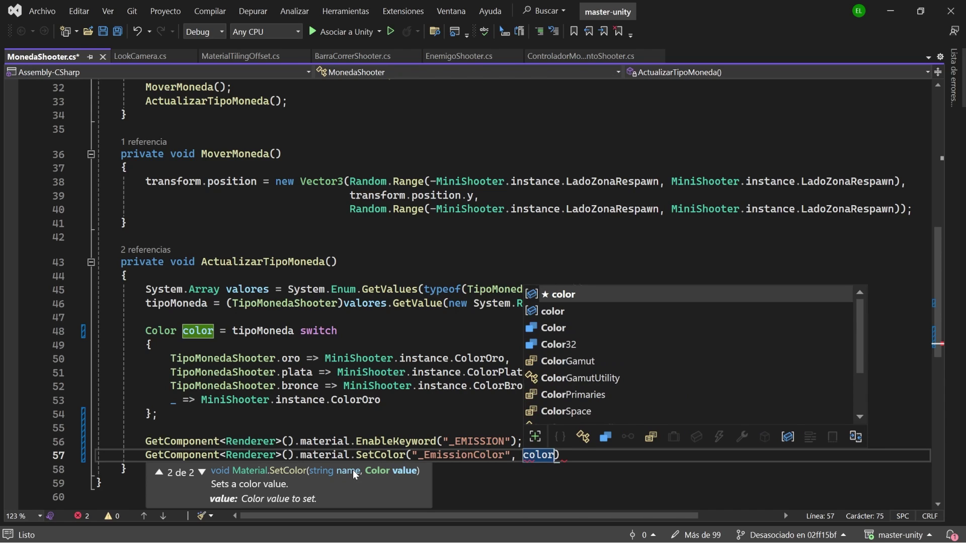
Step: Review the colour switch and the two emission statements, save the MonedaShooter script and switch back to Unity
{"action": "left_click_drag", "start_coordinate": [145, 330], "coordinate": [159, 413]}
{"action": "left_click_drag", "start_coordinate": [567, 455], "coordinate": [177, 441]}
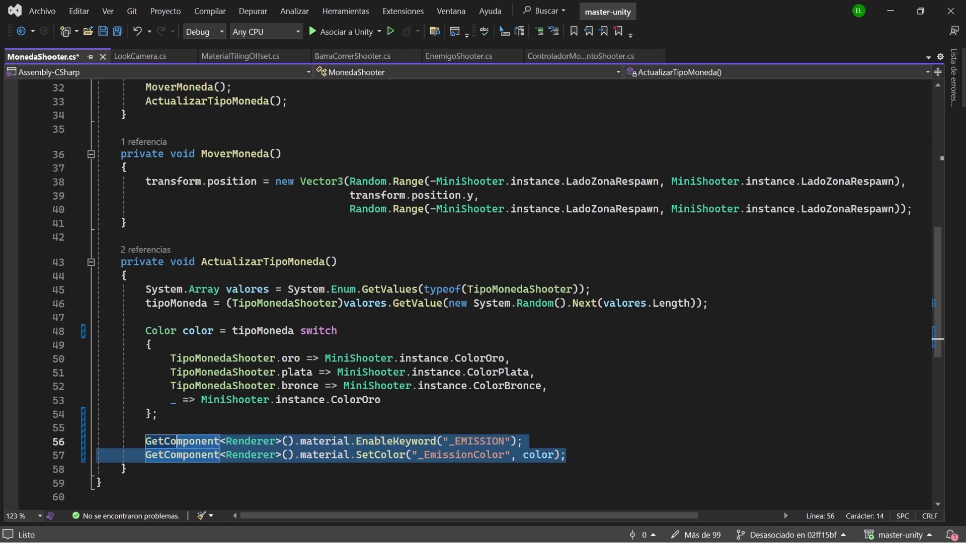
{"action": "left_click", "coordinate": [424, 455]}
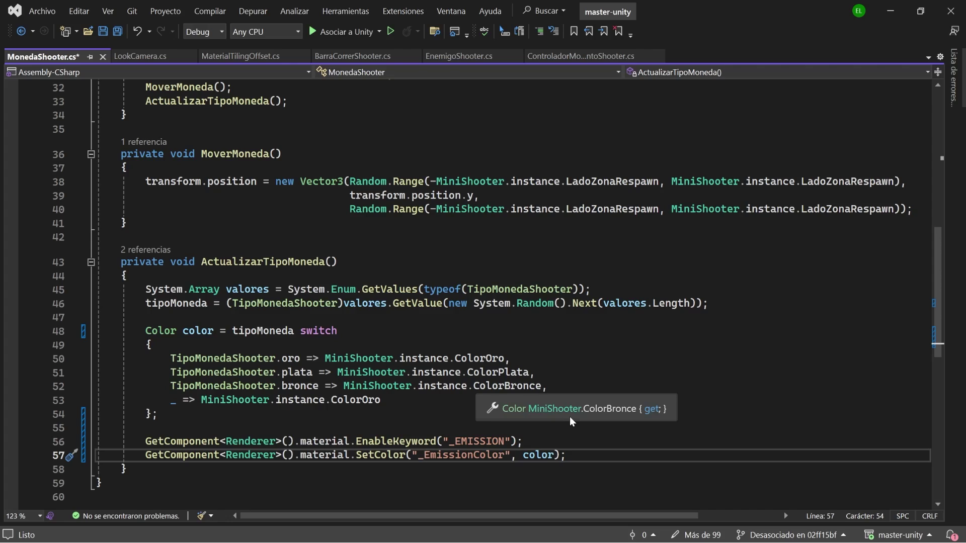
{"action": "key", "text": "ctrl+s"}
{"action": "left_click", "coordinate": [891, 12]}
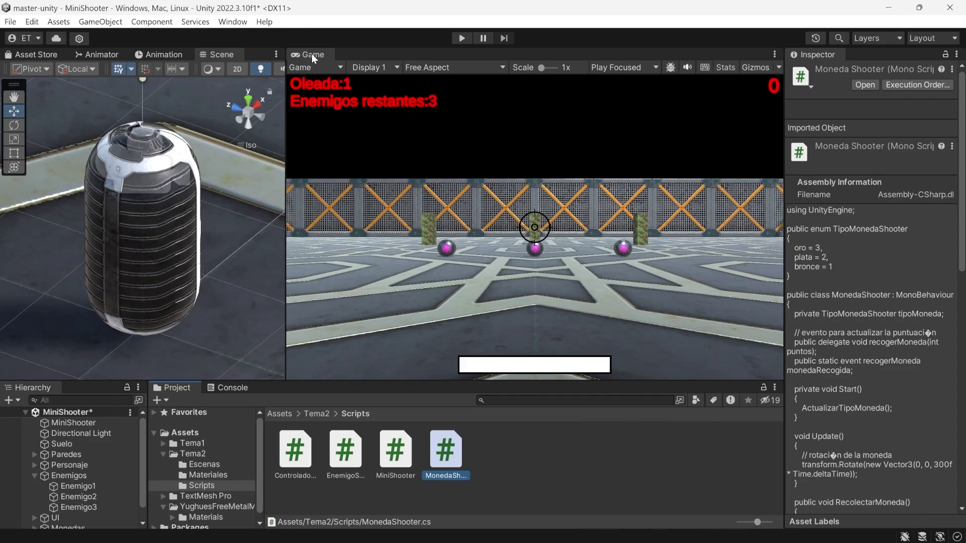
Step: Maximize the Game view and play-test the coins' emission colours while shooting enemies and collecting coins over several waves
{"action": "double_click", "coordinate": [312, 54]}
{"action": "left_click", "coordinate": [462, 38]}
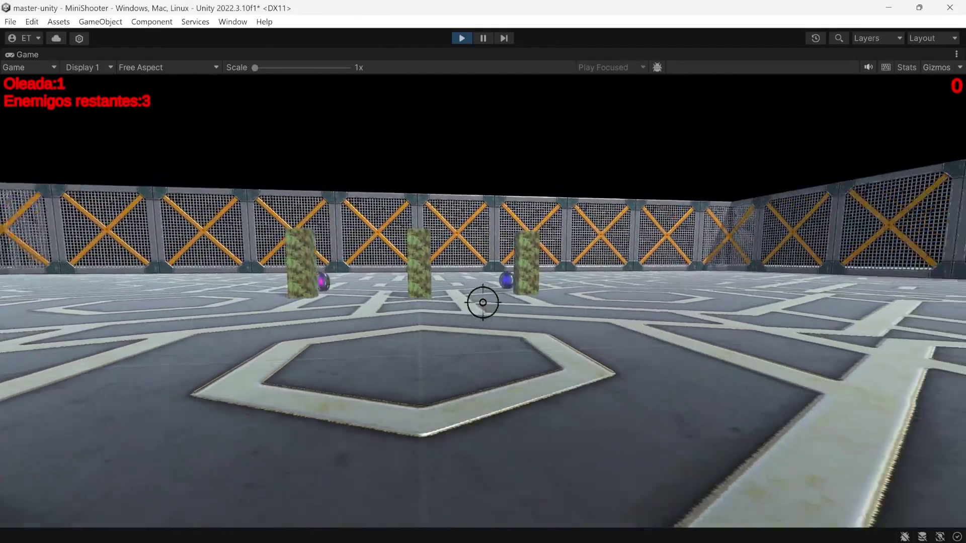
{"action": "left_click", "coordinate": [483, 302]}
{"action": "key", "text": "w"}
{"action": "left_click", "coordinate": [483, 302]}
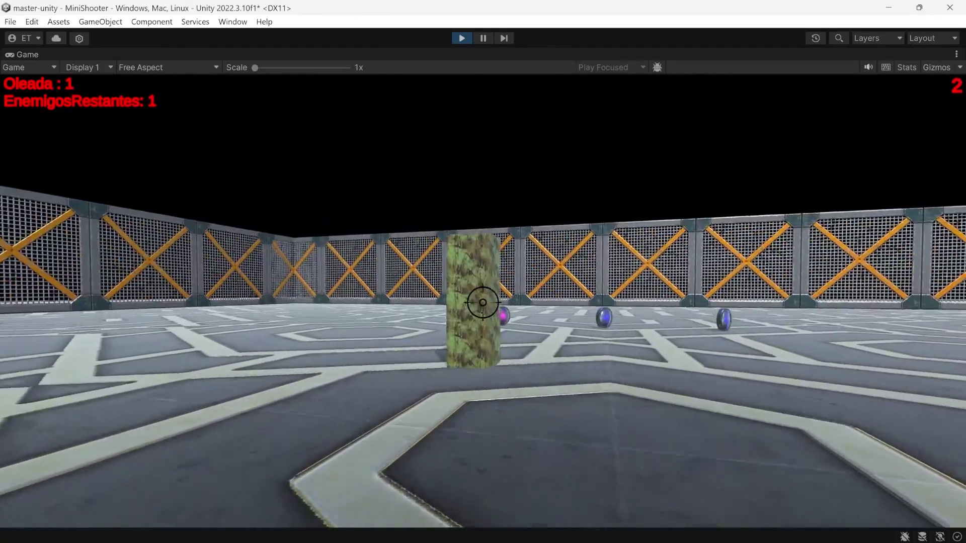
{"action": "left_click", "coordinate": [483, 302]}
{"action": "key", "text": "w"}
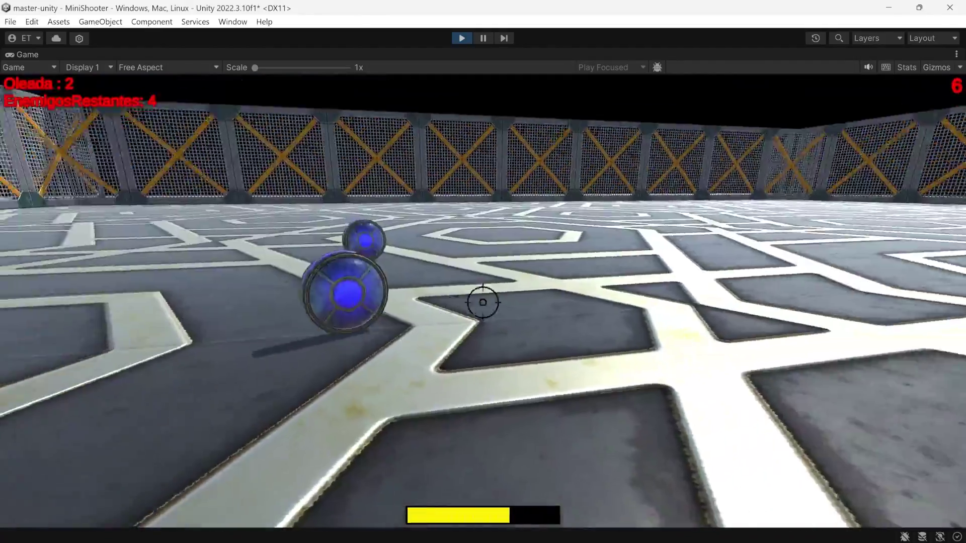
{"action": "key", "text": "w"}
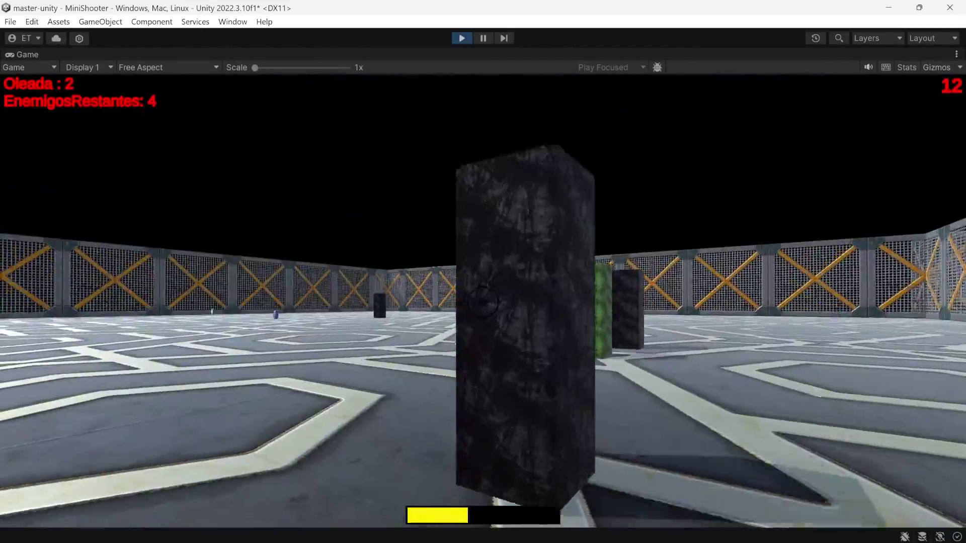
{"action": "key", "text": "w"}
{"action": "left_click", "coordinate": [483, 302]}
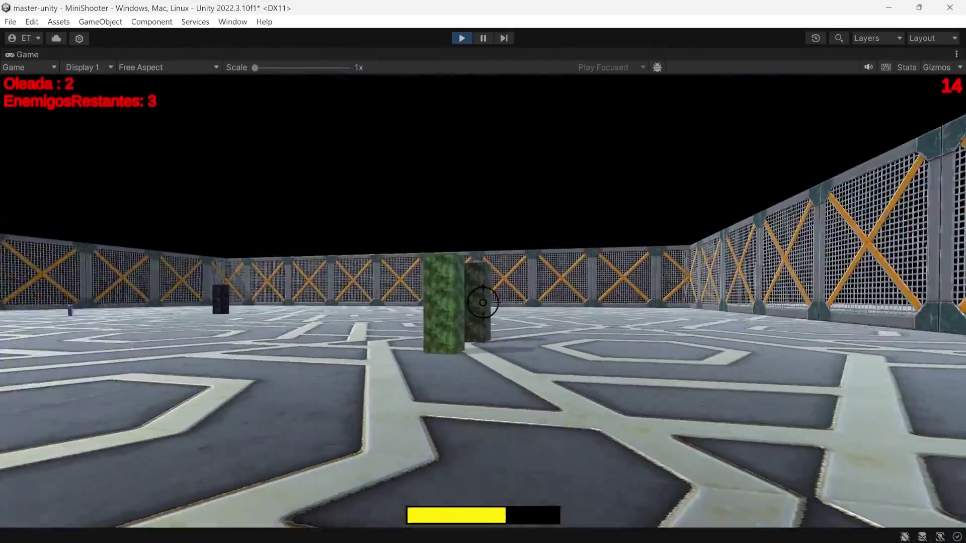
{"action": "left_click", "coordinate": [482, 302]}
{"action": "left_click", "coordinate": [483, 302]}
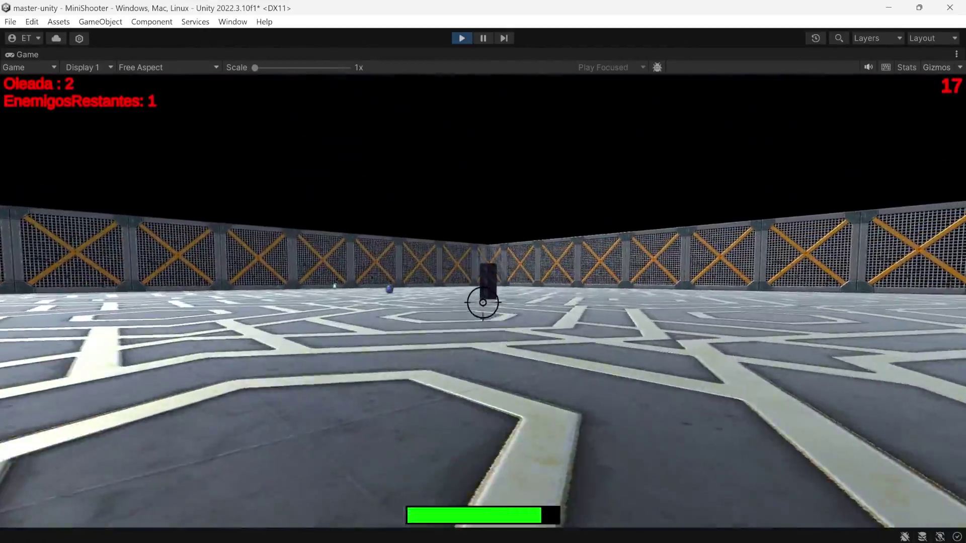
{"action": "left_click", "coordinate": [483, 302]}
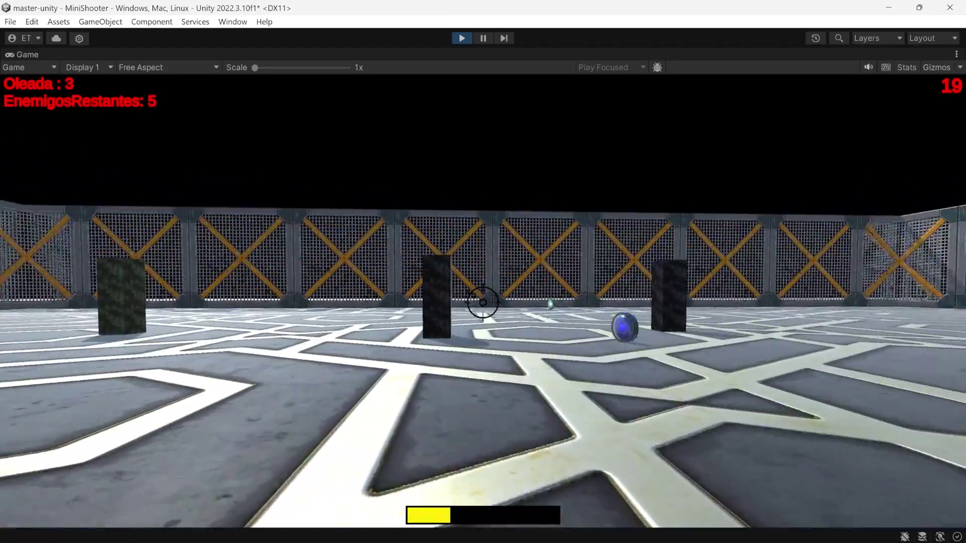
{"action": "left_click", "coordinate": [483, 302]}
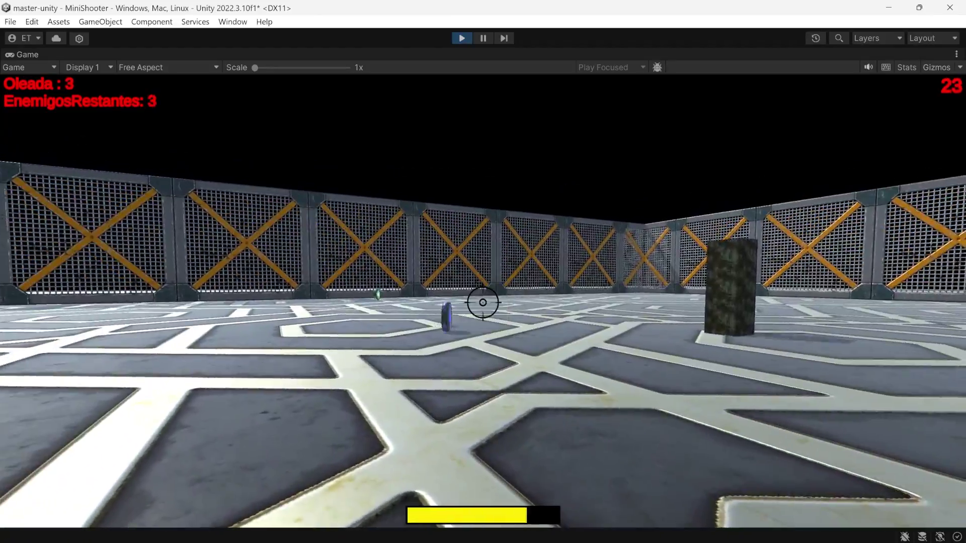
Step: Continue play-testing through waves 3 and 4, shooting enemies and collecting coins to check their colours, and stop the game
{"action": "key", "text": "w"}
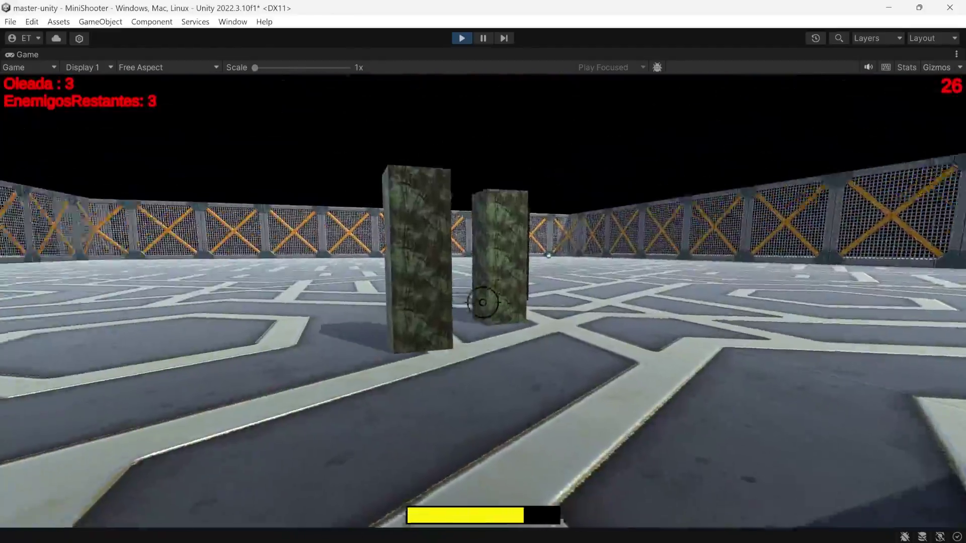
{"action": "left_click", "coordinate": [482, 302]}
{"action": "left_click", "coordinate": [483, 303]}
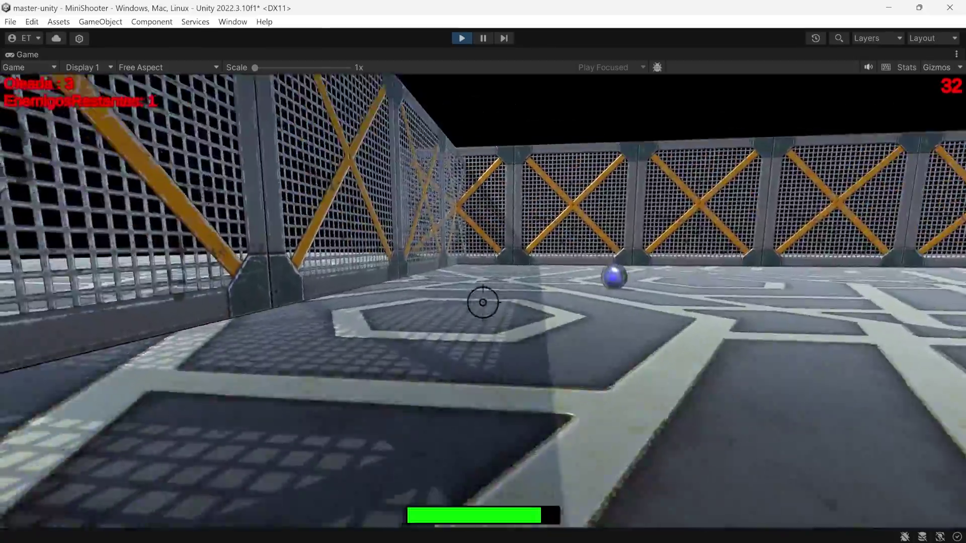
{"action": "key", "text": "s"}
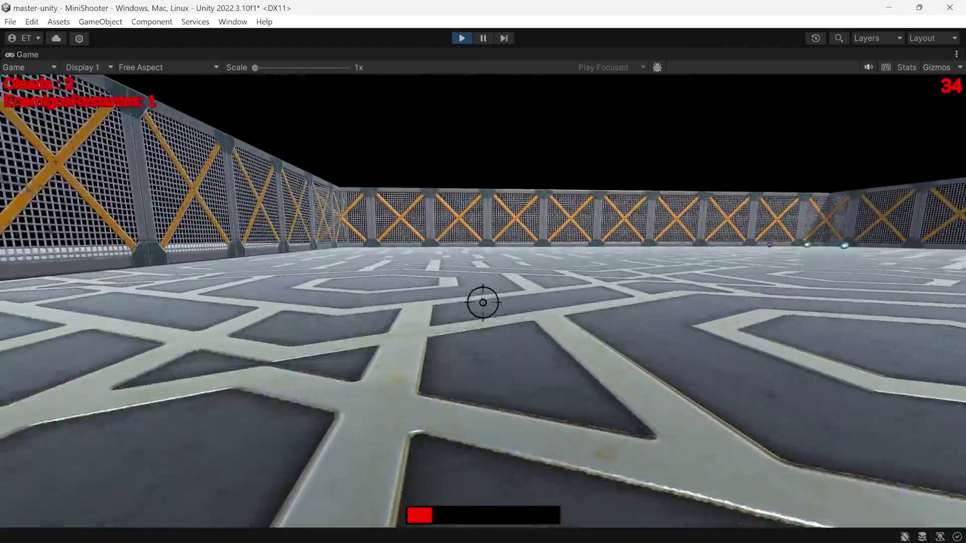
{"action": "key", "text": "w"}
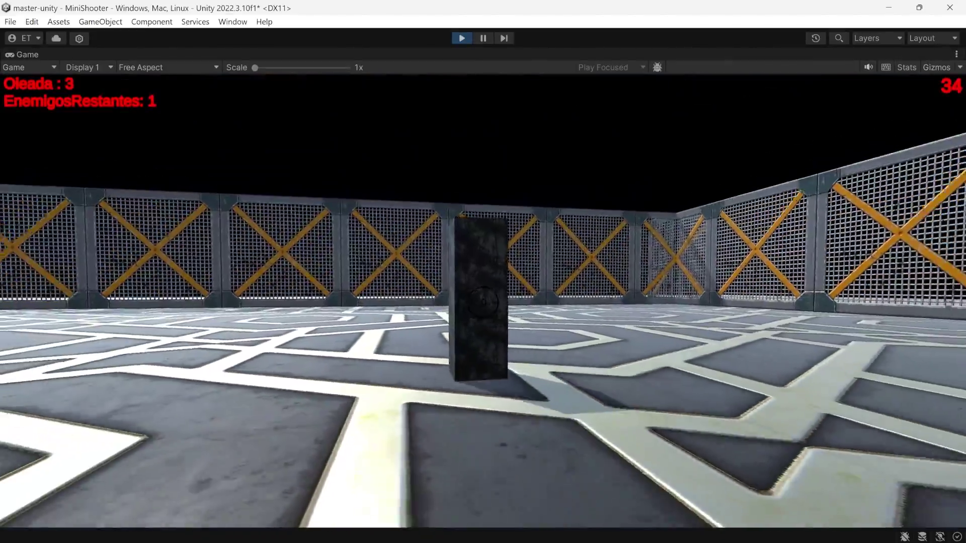
{"action": "left_click", "coordinate": [482, 303]}
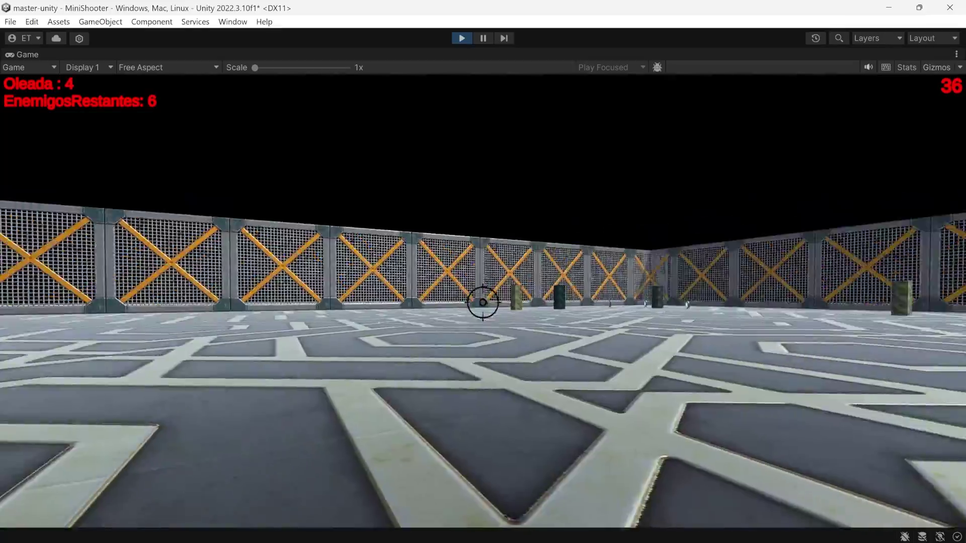
{"action": "key", "text": "w"}
{"action": "left_click", "coordinate": [483, 302]}
{"action": "left_click", "coordinate": [483, 302]}
{"action": "left_click", "coordinate": [483, 303]}
{"action": "key", "text": "w"}
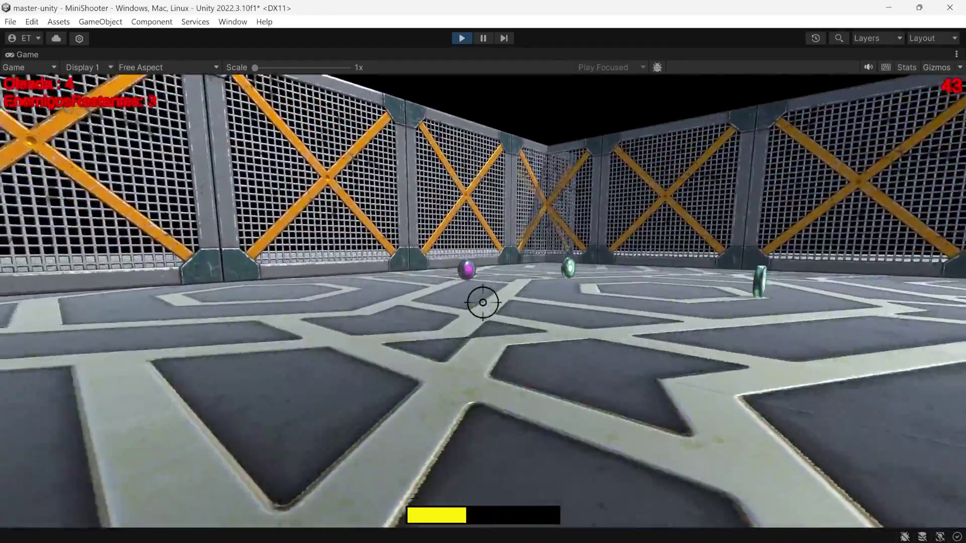
{"action": "key", "text": "w"}
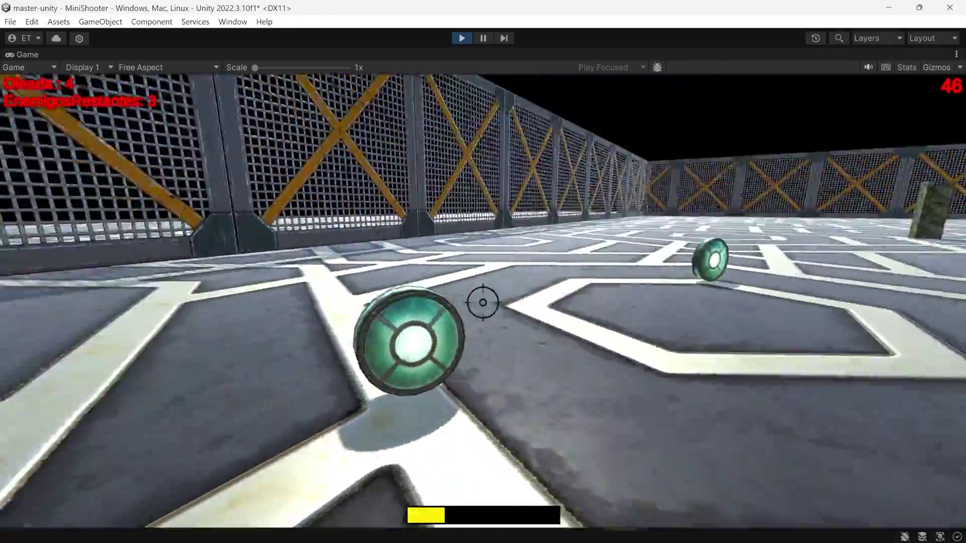
{"action": "key", "text": "ctrl+p"}
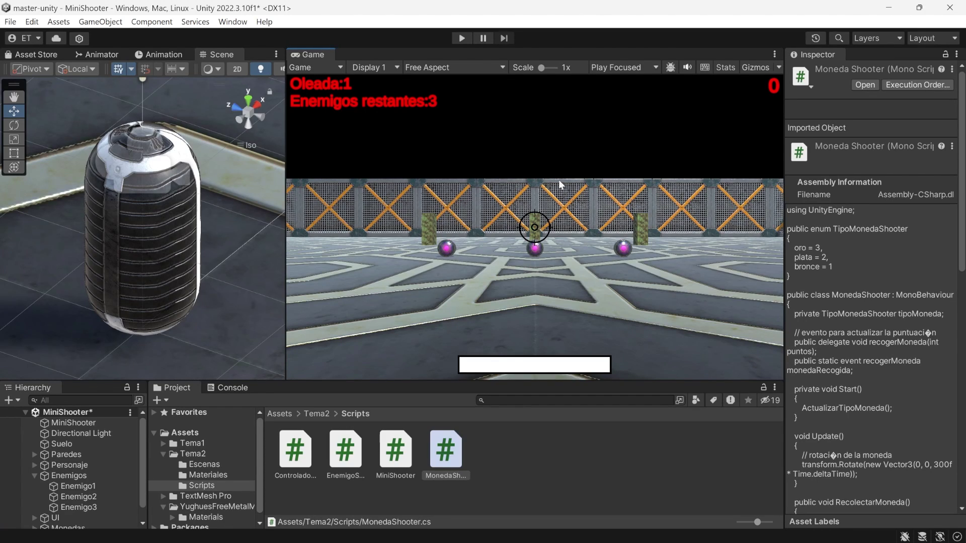
Step: Switch to the Unity Asset Store in Chrome, search for skybox and restrict the results to free assets
{"action": "key", "text": "alt+Tab"}
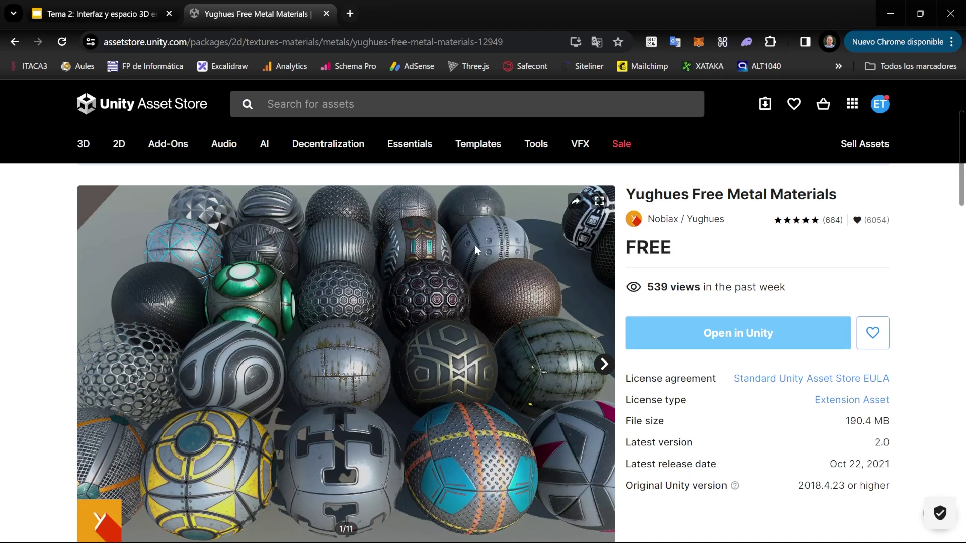
{"action": "left_click", "coordinate": [312, 104]}
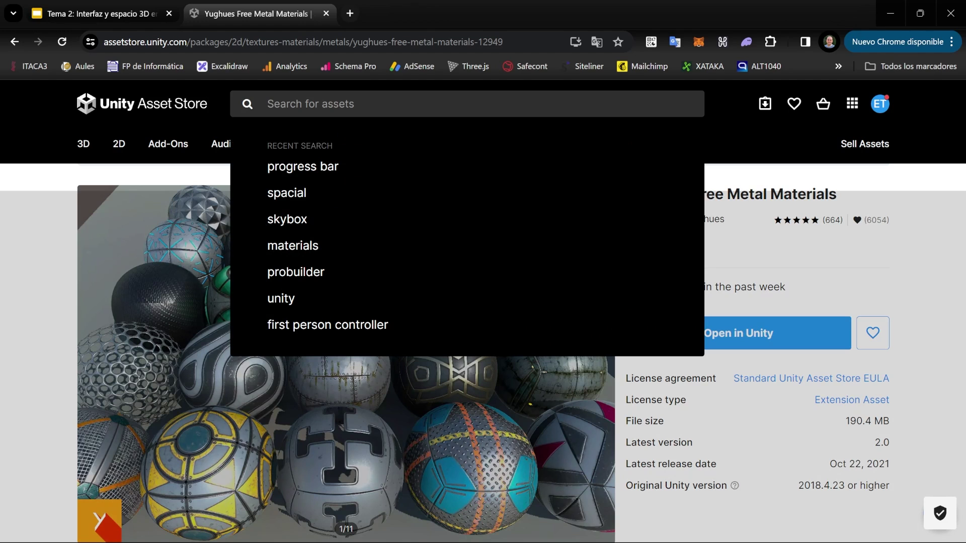
{"action": "left_click", "coordinate": [286, 219]}
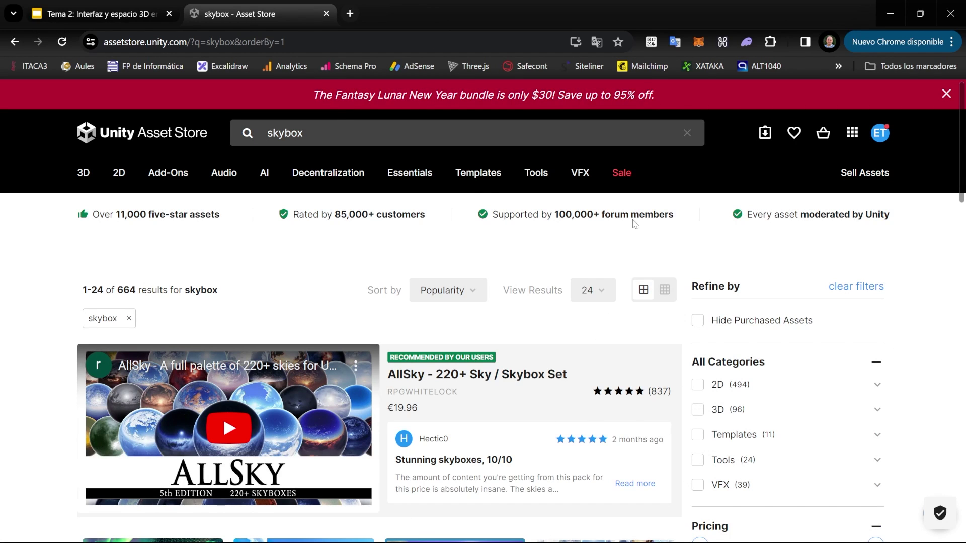
{"action": "scroll", "coordinate": [558, 305], "scroll_direction": "down", "scroll_amount": 10}
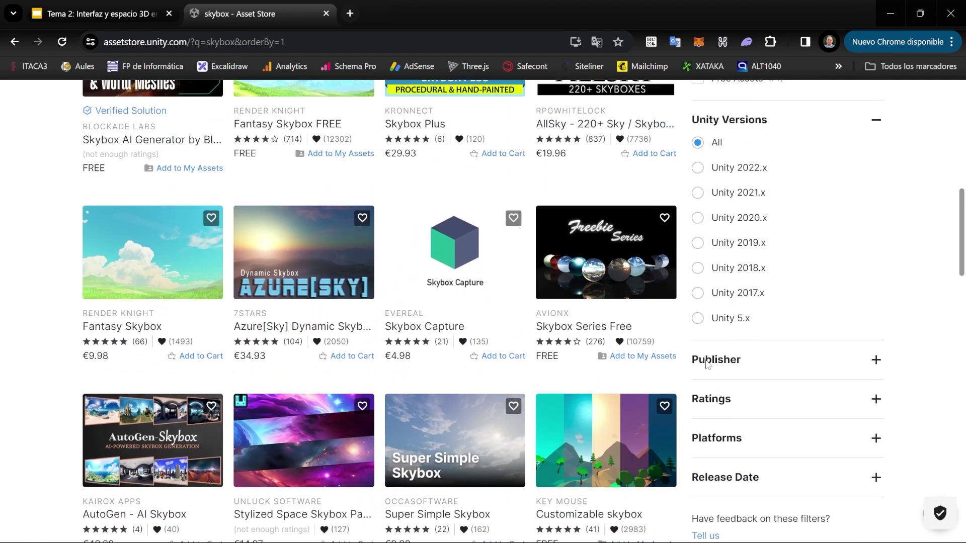
{"action": "scroll", "coordinate": [707, 364], "scroll_direction": "up", "scroll_amount": 4}
{"action": "left_click", "coordinate": [700, 288]}
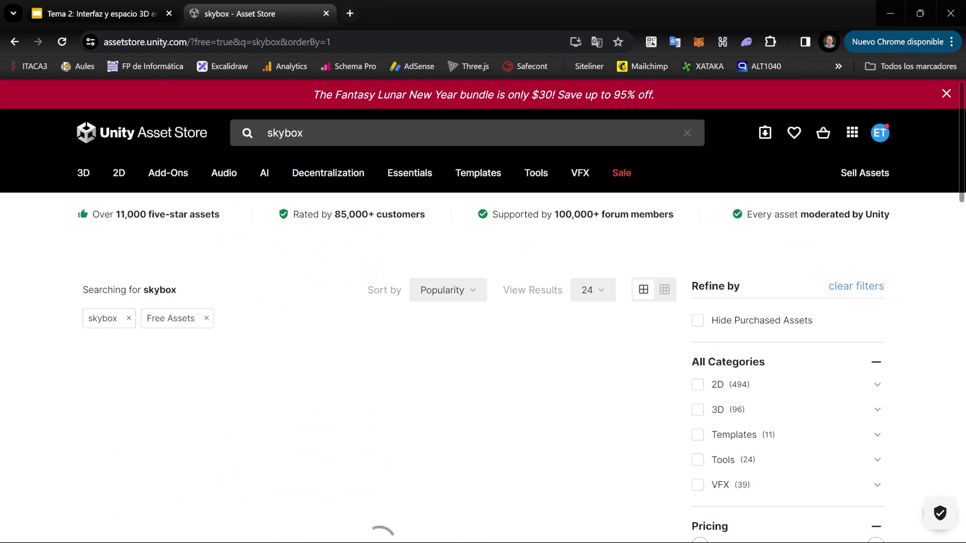
Step: Open the Starfield Skybox asset page from the free results and open the package in Unity
{"action": "scroll", "coordinate": [153, 383], "scroll_direction": "down", "scroll_amount": 4}
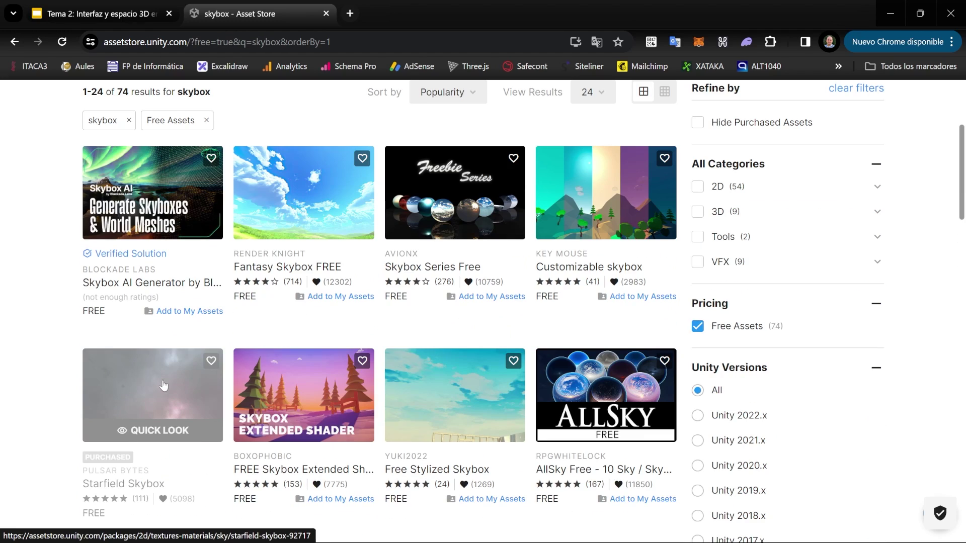
{"action": "left_click", "coordinate": [161, 379]}
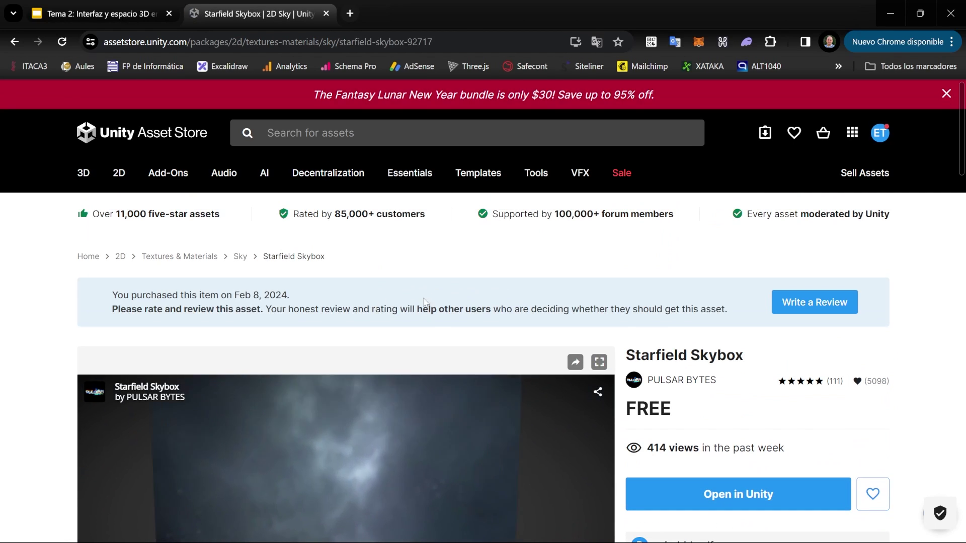
{"action": "scroll", "coordinate": [358, 278], "scroll_direction": "down", "scroll_amount": 4}
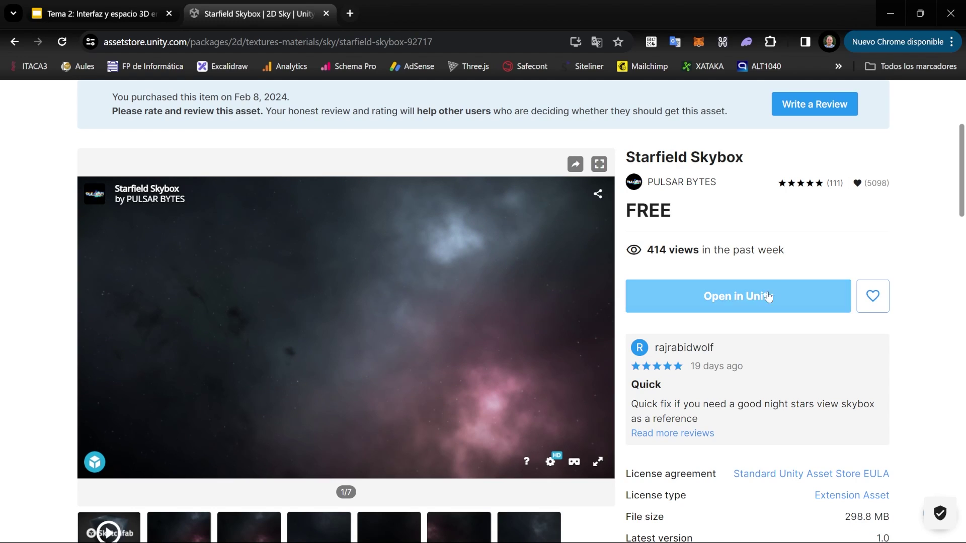
{"action": "left_click", "coordinate": [776, 308]}
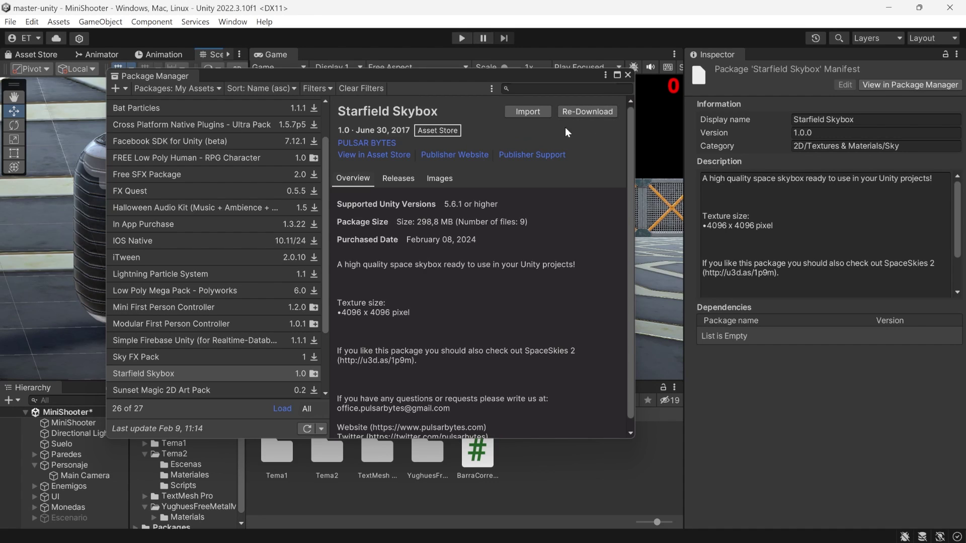
Step: Import the Starfield Skybox package into the project, leaving out DemoScene.unity and the Script folder
{"action": "left_click", "coordinate": [537, 112]}
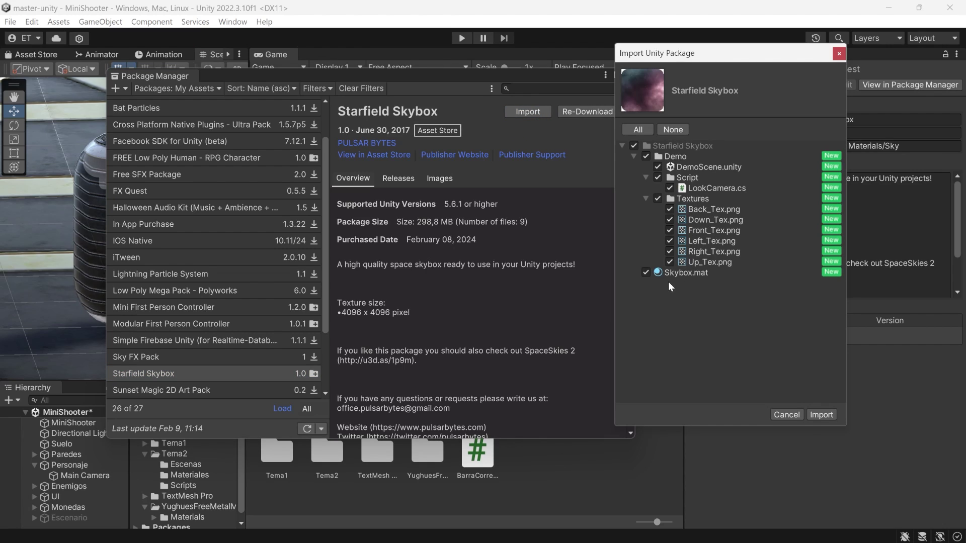
{"action": "left_click", "coordinate": [657, 166]}
{"action": "left_click", "coordinate": [658, 177]}
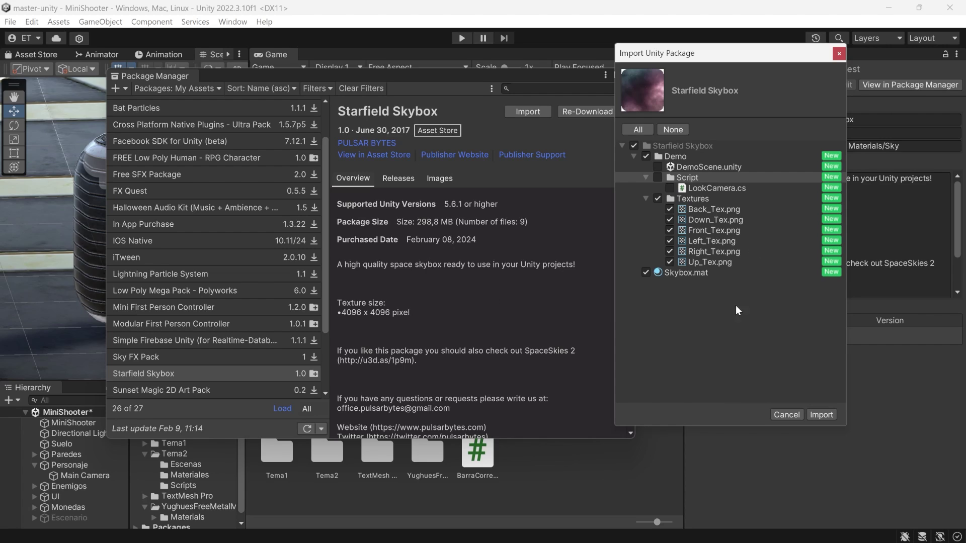
{"action": "left_click", "coordinate": [821, 415]}
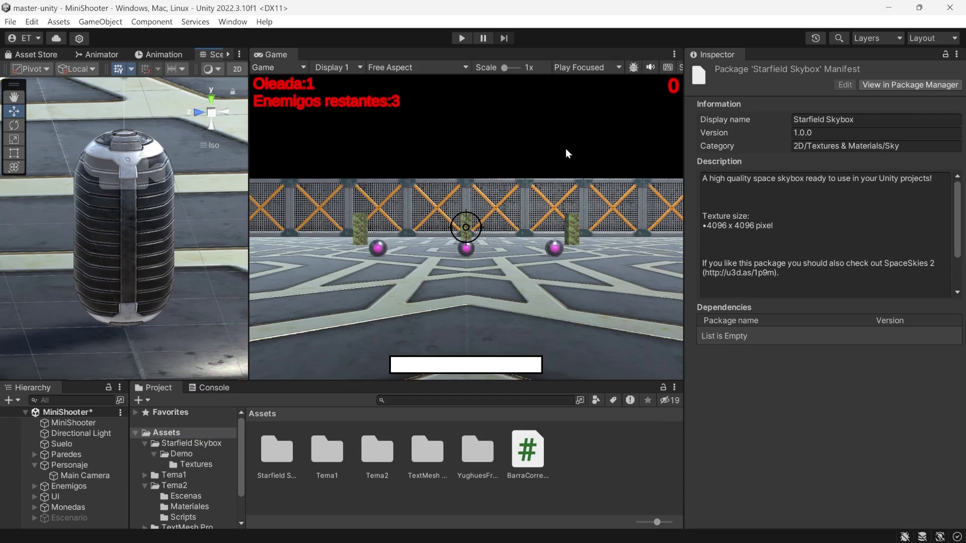
Step: Look through the imported Starfield Skybox folder and its textures, and select the Skybox material to inspect its settings
{"action": "left_click", "coordinate": [201, 445]}
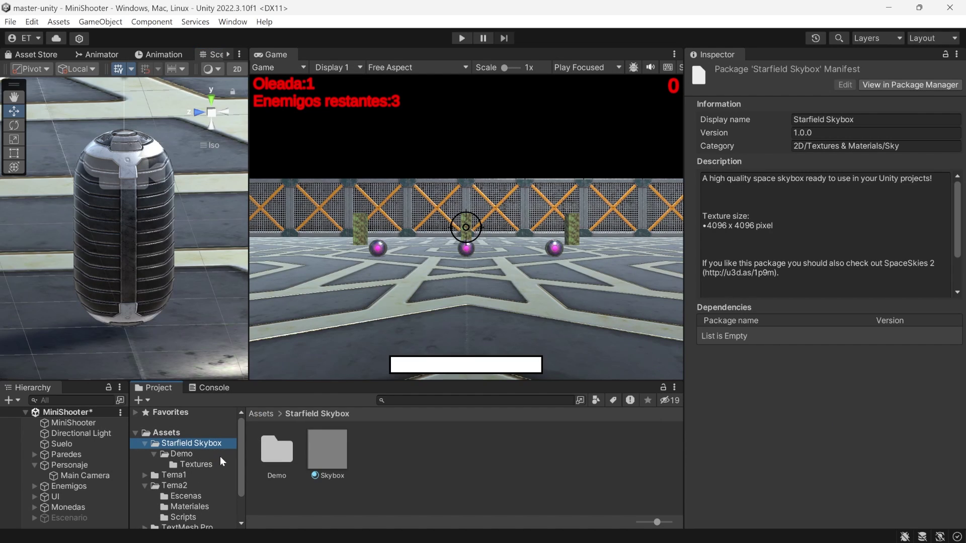
{"action": "left_click", "coordinate": [190, 464]}
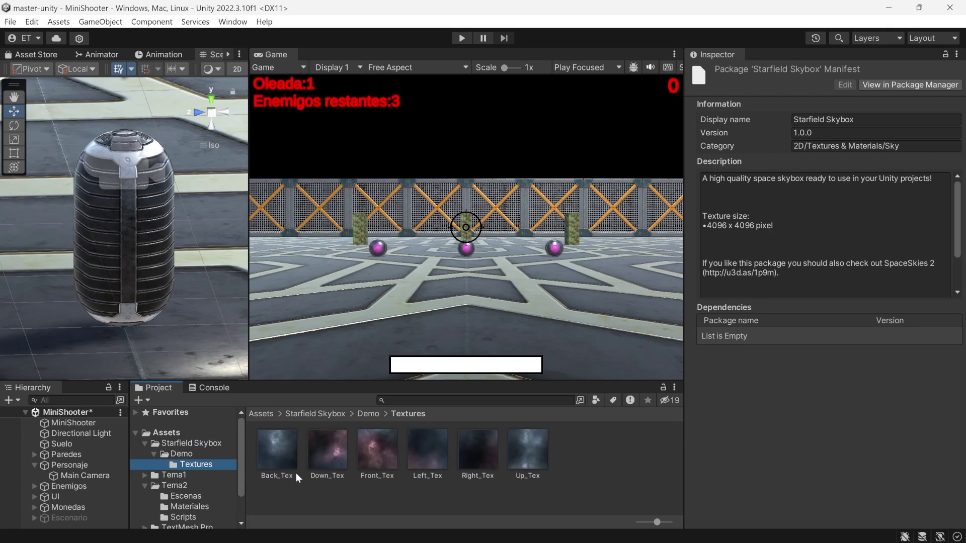
{"action": "left_click", "coordinate": [200, 455]}
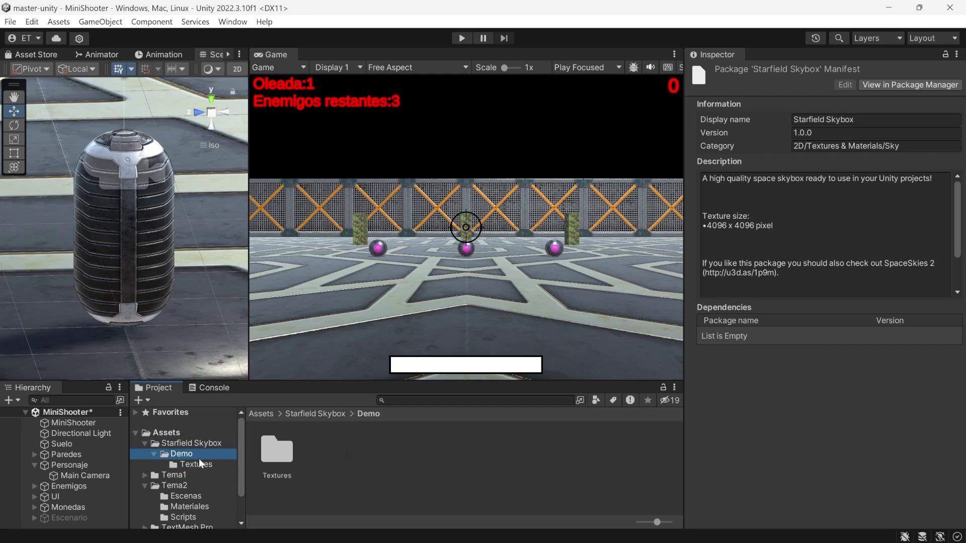
{"action": "left_click", "coordinate": [191, 443]}
{"action": "left_click", "coordinate": [313, 466]}
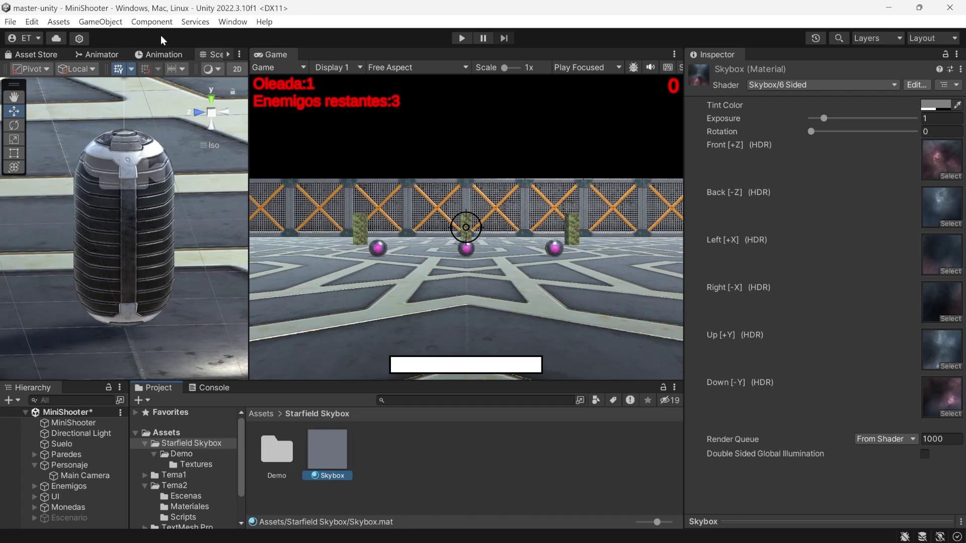
Step: In the environment lighting settings, replace the scene's skybox material with Skybox from the Starfield package, and close the Lighting window
{"action": "left_click", "coordinate": [204, 23]}
{"action": "mouse_move", "coordinate": [232, 21]}
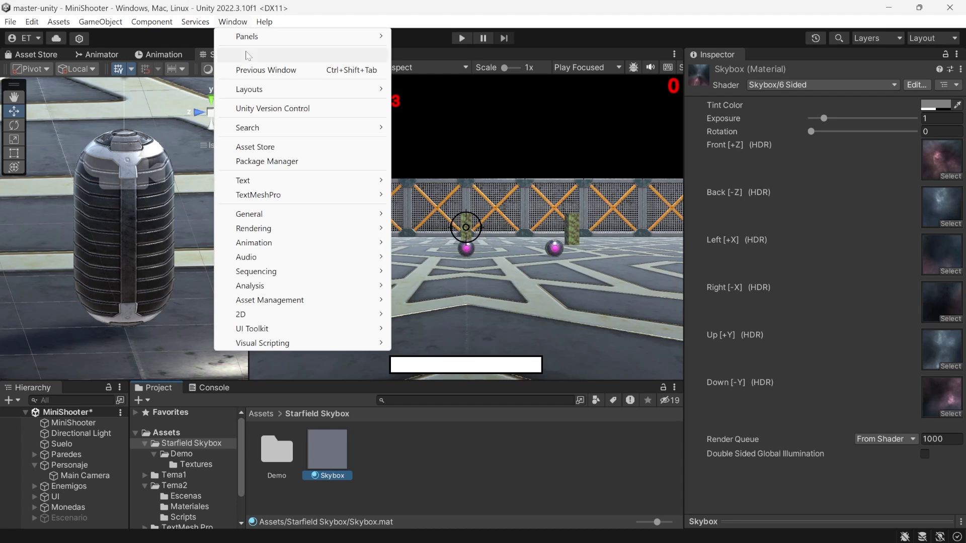
{"action": "mouse_move", "coordinate": [345, 230]}
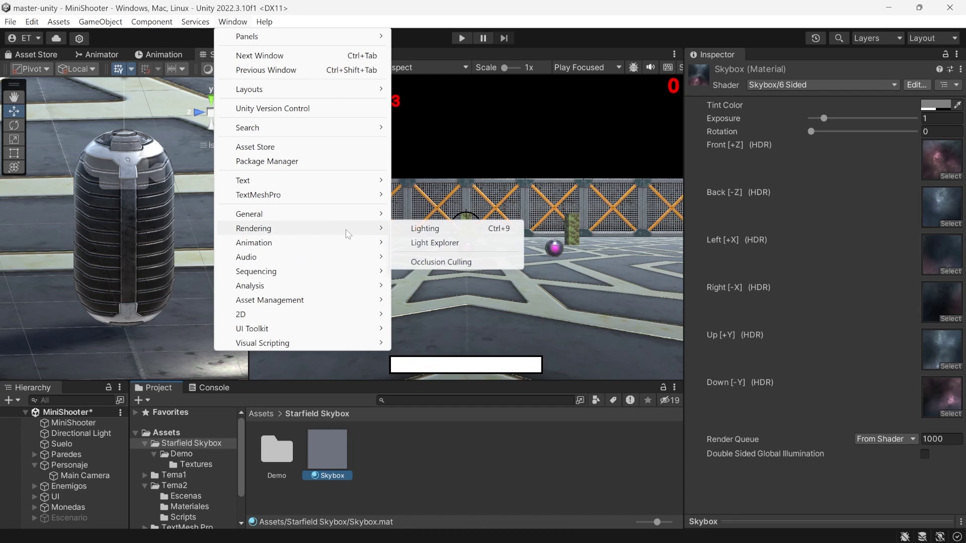
{"action": "left_click", "coordinate": [446, 227]}
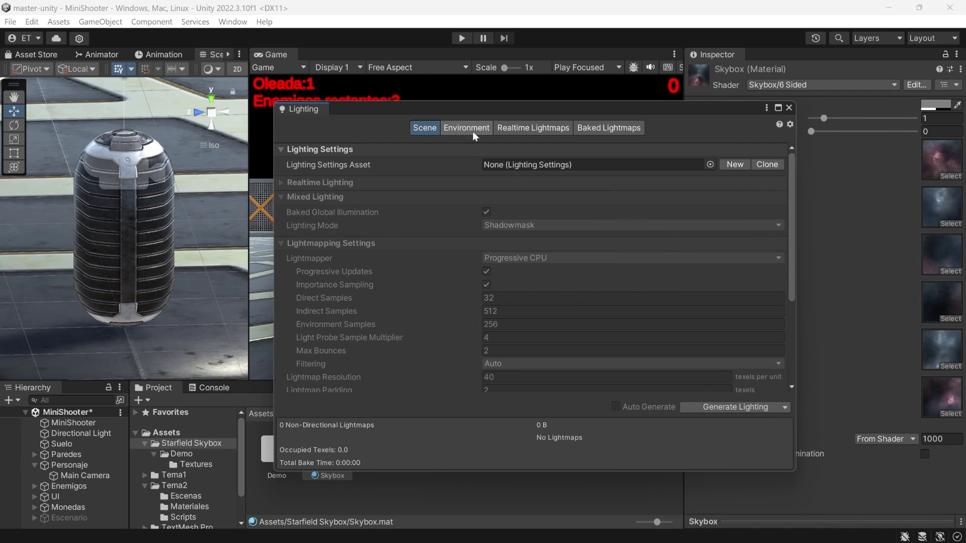
{"action": "left_click", "coordinate": [471, 130]}
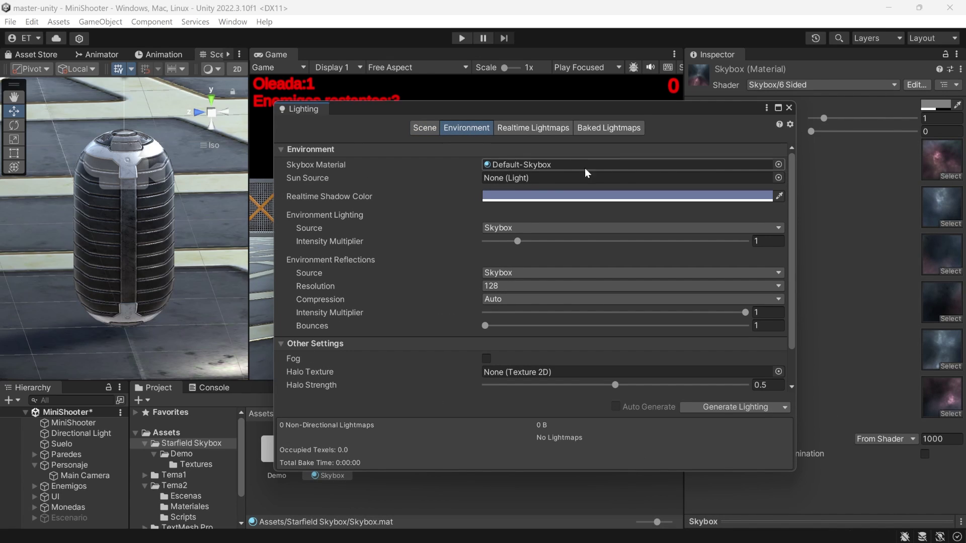
{"action": "left_click", "coordinate": [778, 165]}
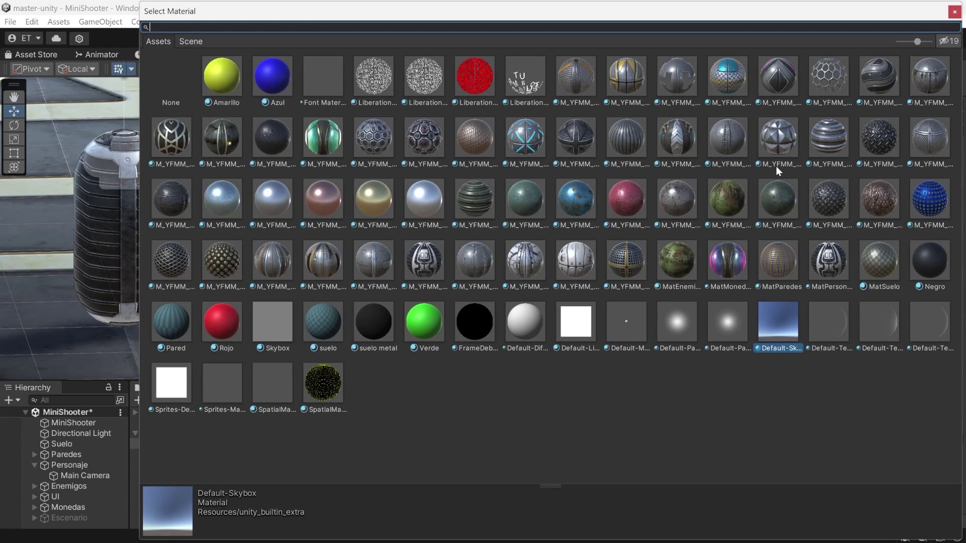
{"action": "left_click", "coordinate": [278, 334]}
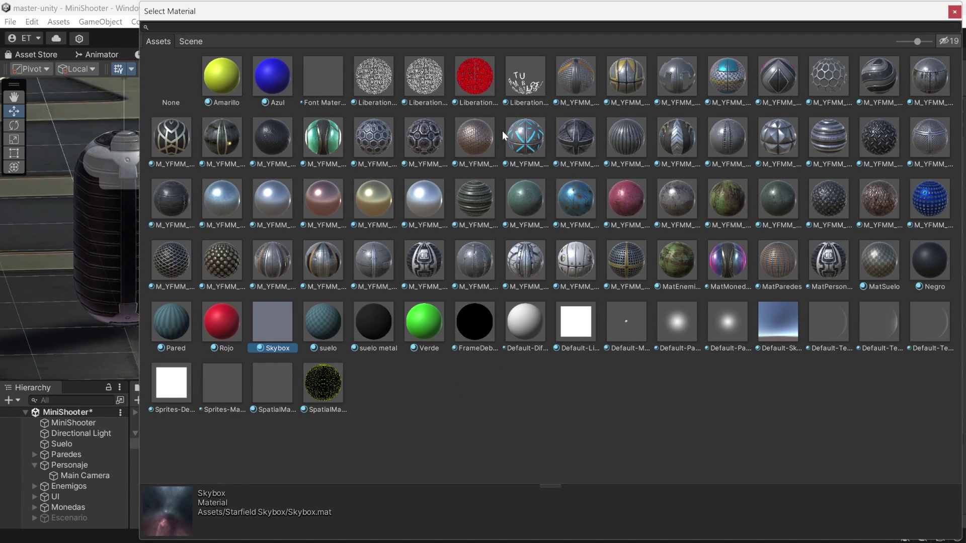
{"action": "left_click", "coordinate": [954, 11]}
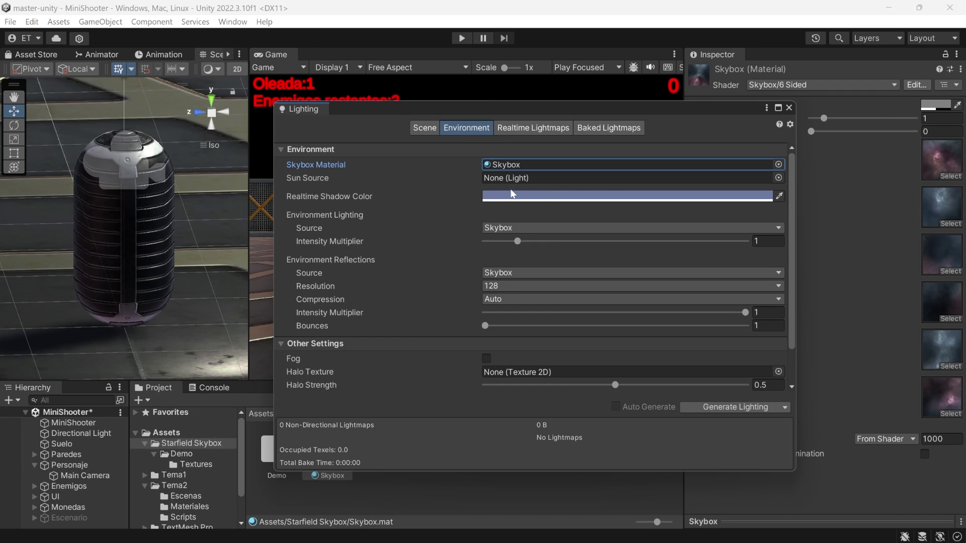
{"action": "left_click", "coordinate": [788, 108]}
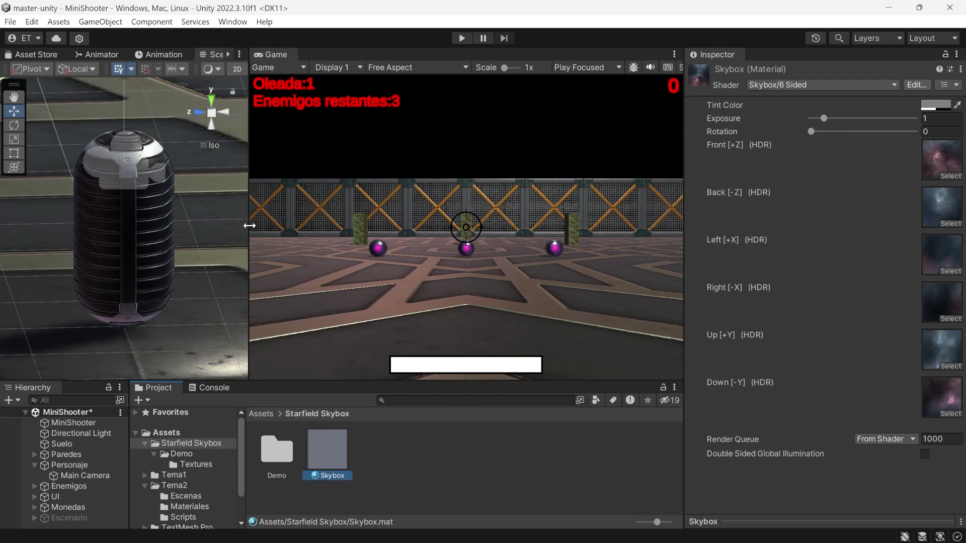
Step: Check the new sky around the arena in the Scene view and select Personaje's Main Camera to show its settings
{"action": "left_click_drag", "start_coordinate": [249, 226], "coordinate": [395, 226]}
{"action": "scroll", "coordinate": [229, 240], "scroll_direction": "down", "scroll_amount": 5}
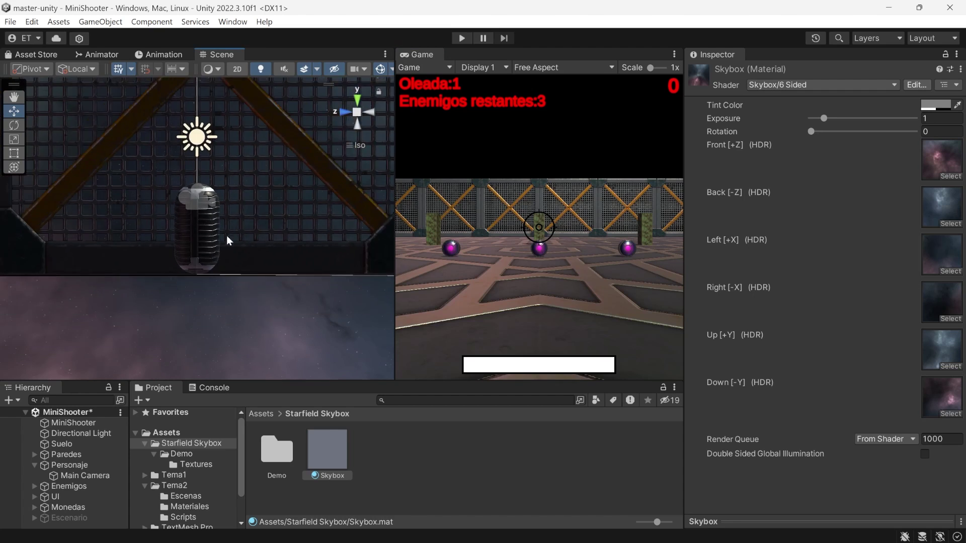
{"action": "scroll", "coordinate": [229, 240], "scroll_direction": "down", "scroll_amount": 5}
{"action": "left_click_drag", "start_coordinate": [394, 186], "coordinate": [280, 194]}
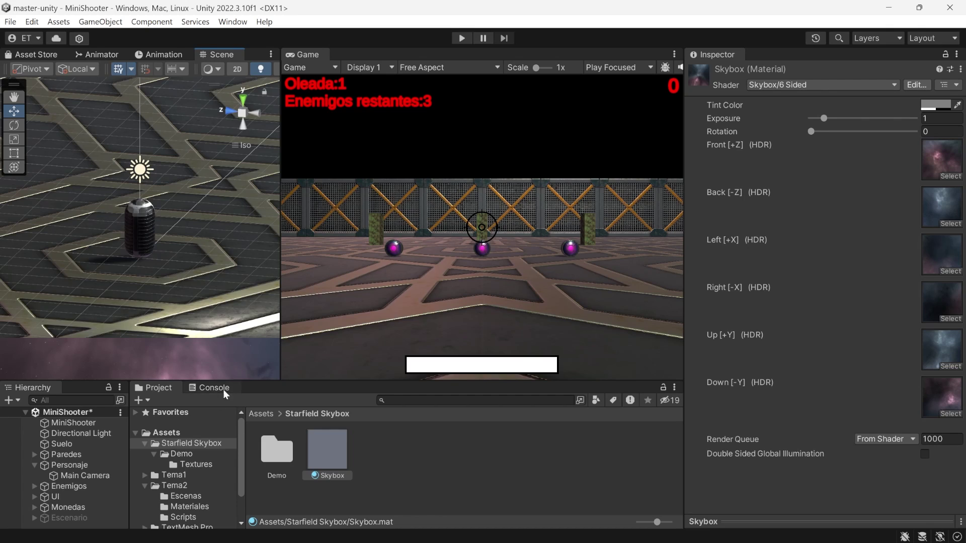
{"action": "left_click", "coordinate": [69, 475]}
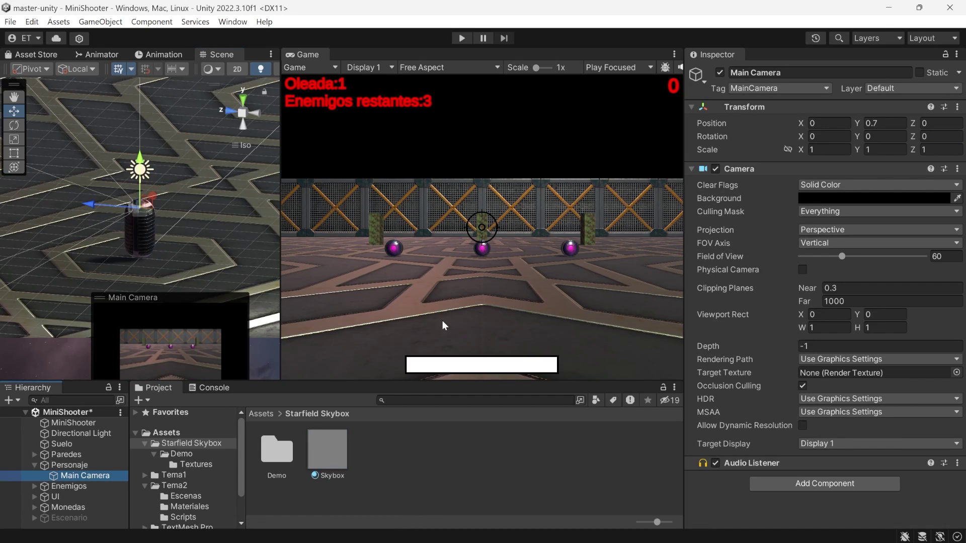
Step: Set the Main Camera's Clear Flags to Skybox and test-play the game in a maximized Game view
{"action": "left_click", "coordinate": [812, 186]}
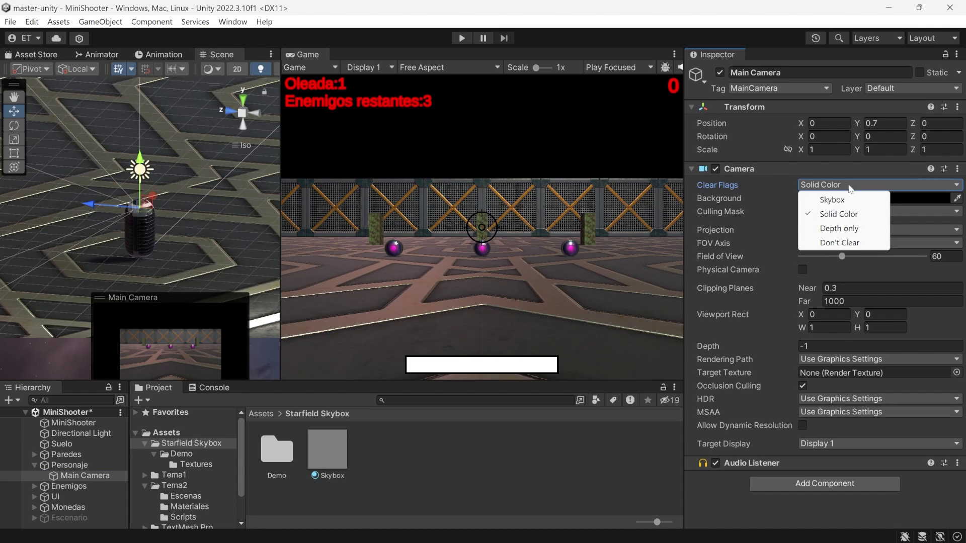
{"action": "left_click", "coordinate": [847, 201]}
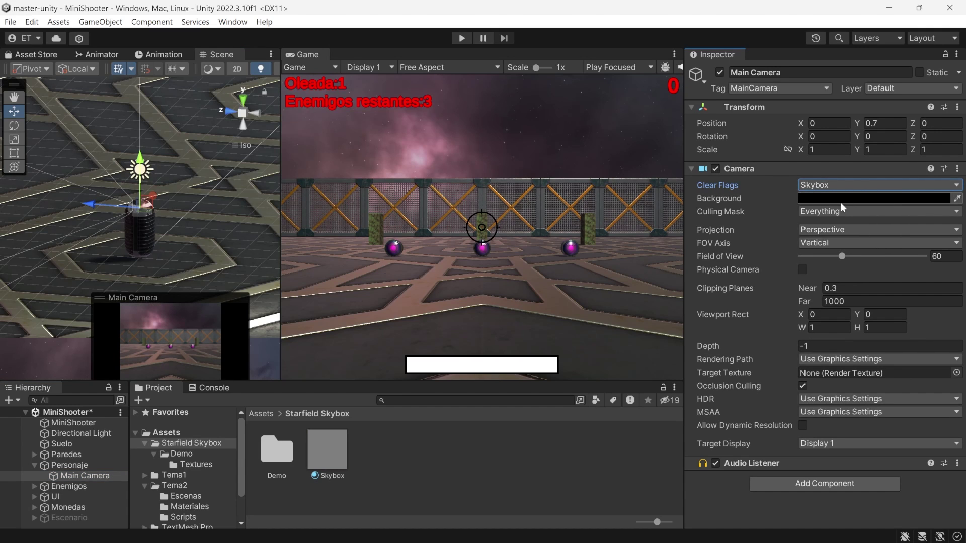
{"action": "double_click", "coordinate": [307, 54]}
{"action": "left_click", "coordinate": [463, 39]}
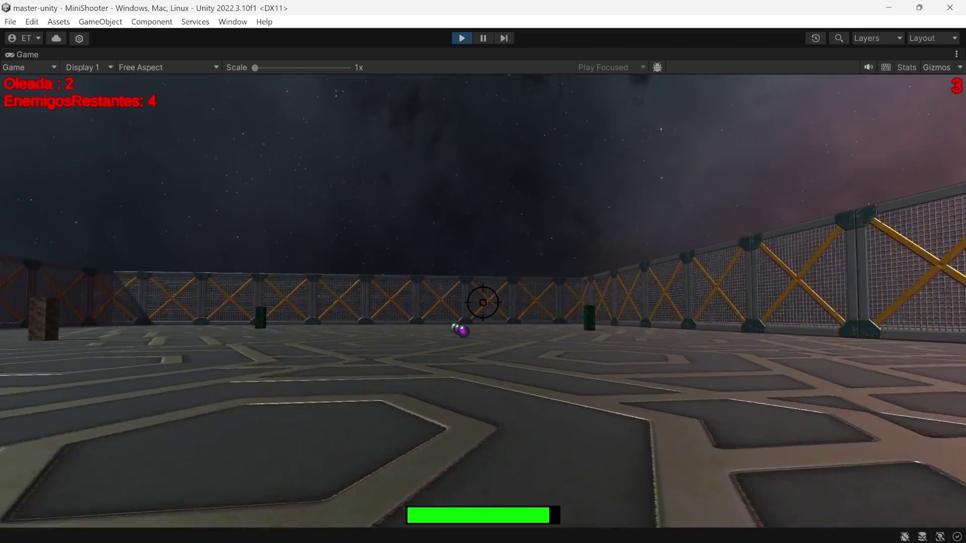
{"action": "key", "text": "ctrl+p"}
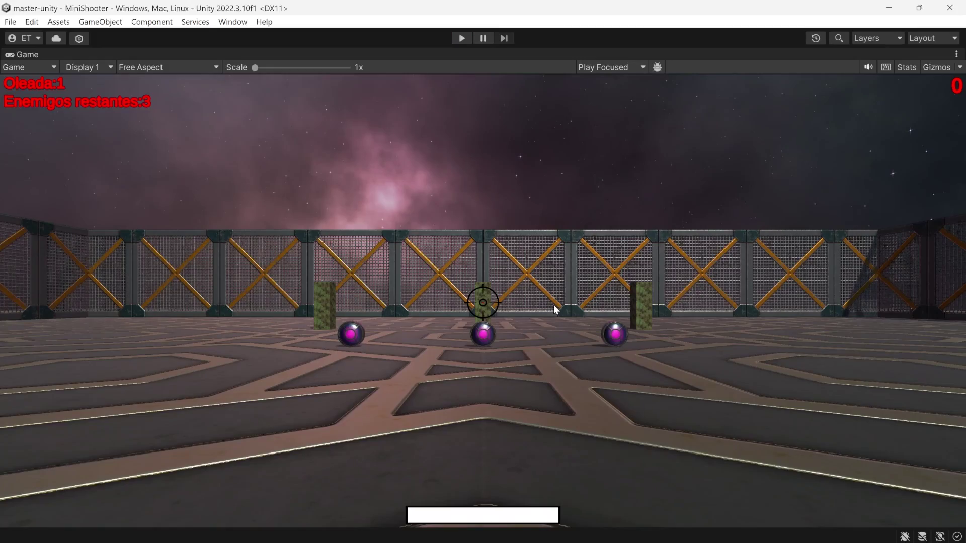
{"action": "key", "text": "shift+space"}
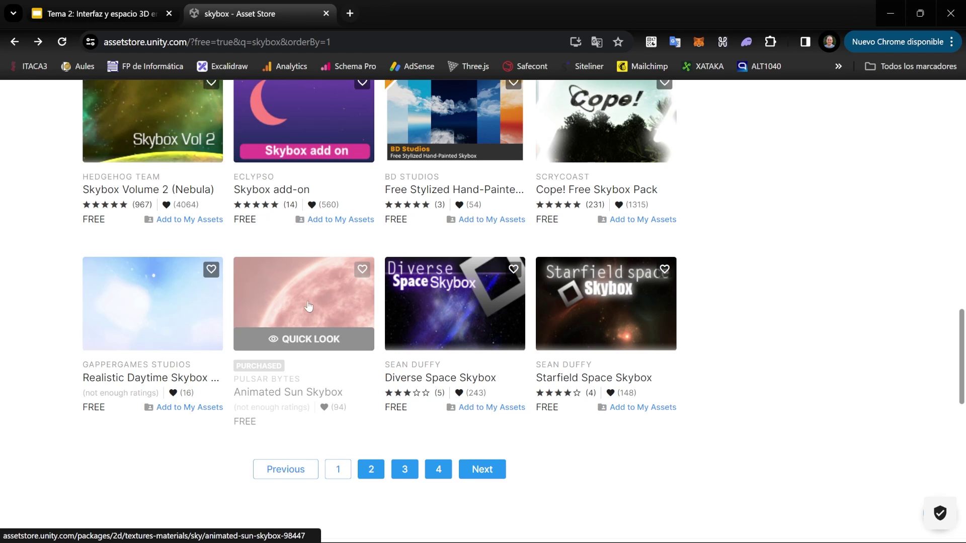
Step: Open the Animated Sun Skybox page in the Asset Store, look over its preview and send the package to Unity
{"action": "left_click", "coordinate": [332, 303]}
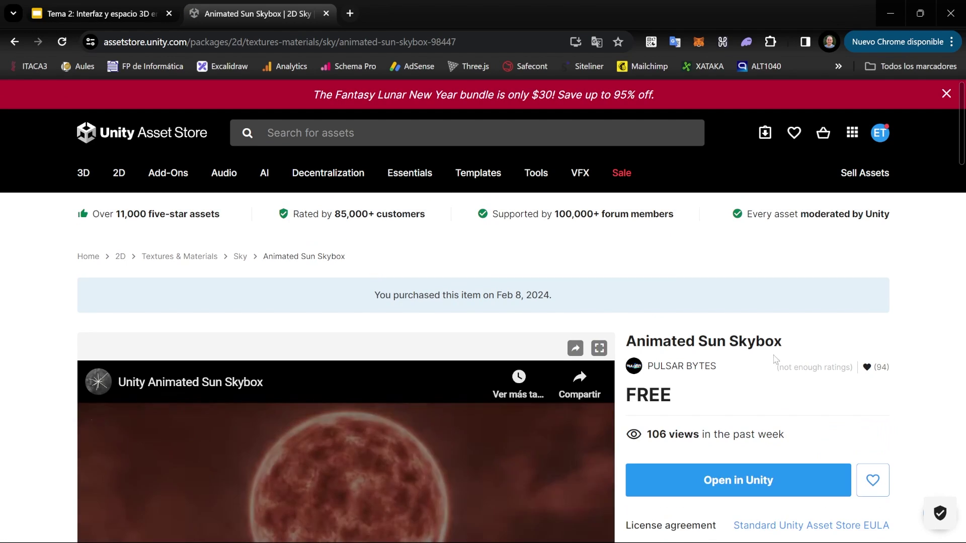
{"action": "scroll", "coordinate": [333, 229], "scroll_direction": "down", "scroll_amount": 5}
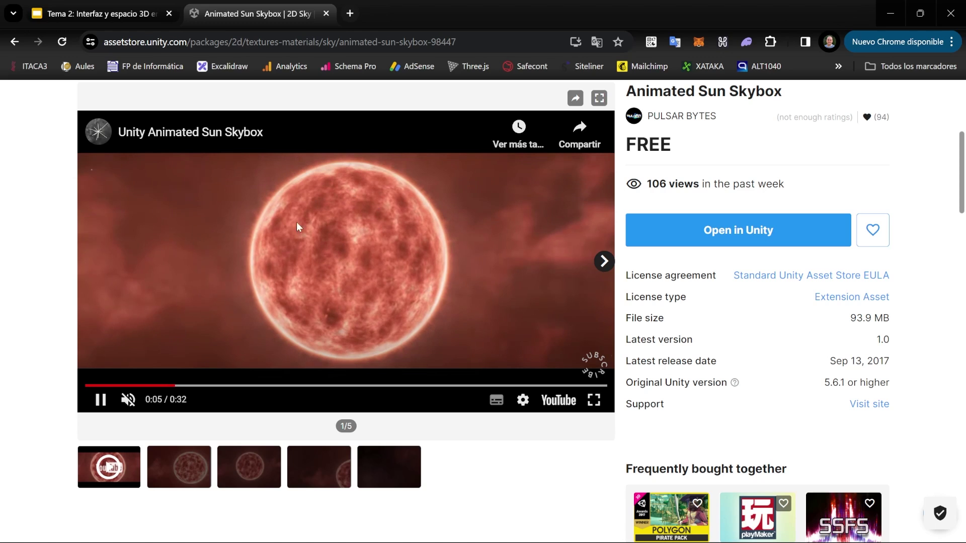
{"action": "left_click", "coordinate": [724, 234]}
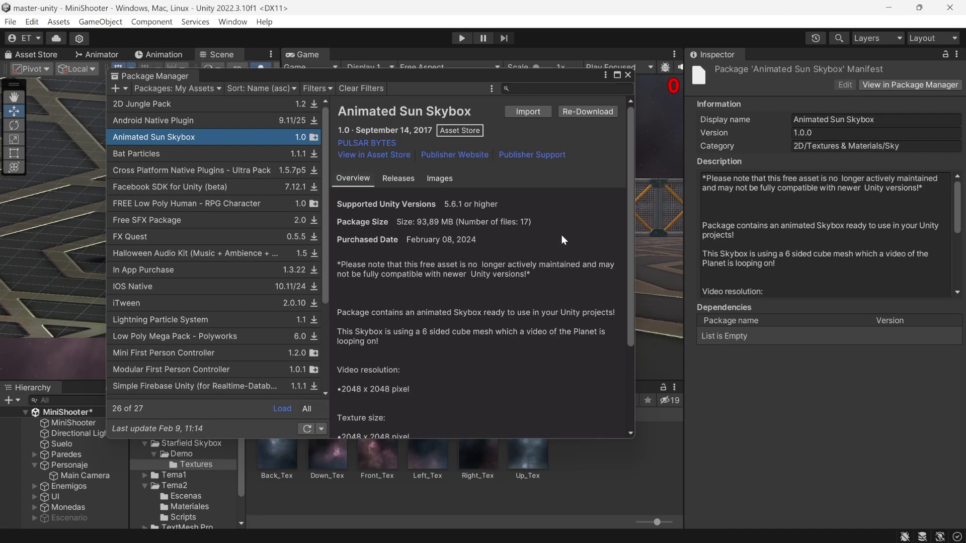
Step: Import the Animated Sun Skybox package into the project, leaving out the Demo folder
{"action": "left_click", "coordinate": [528, 113]}
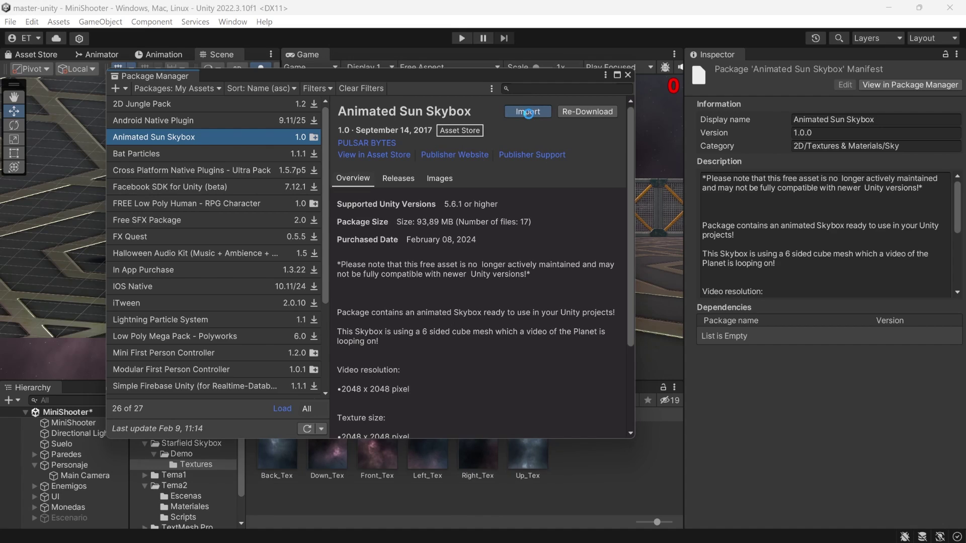
{"action": "left_click", "coordinate": [646, 135]}
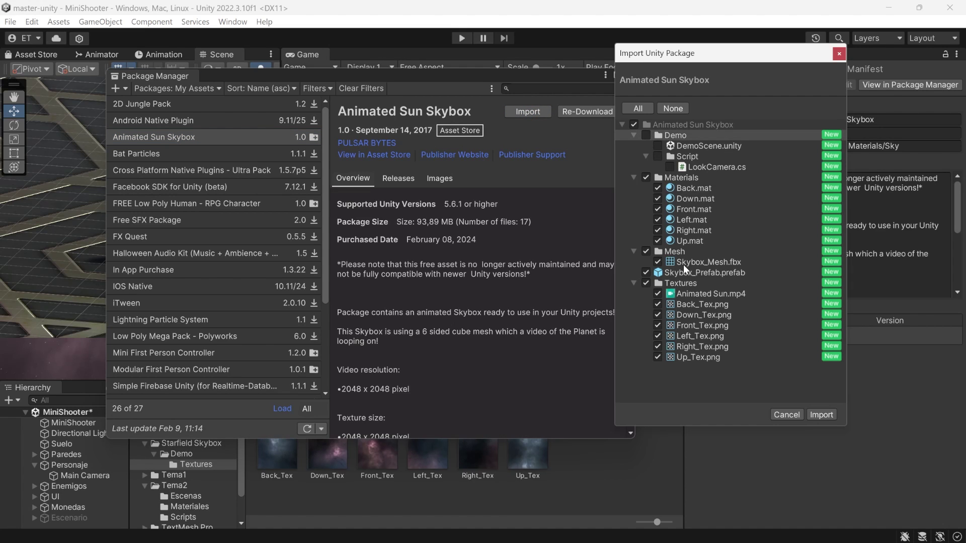
{"action": "left_click", "coordinate": [822, 415]}
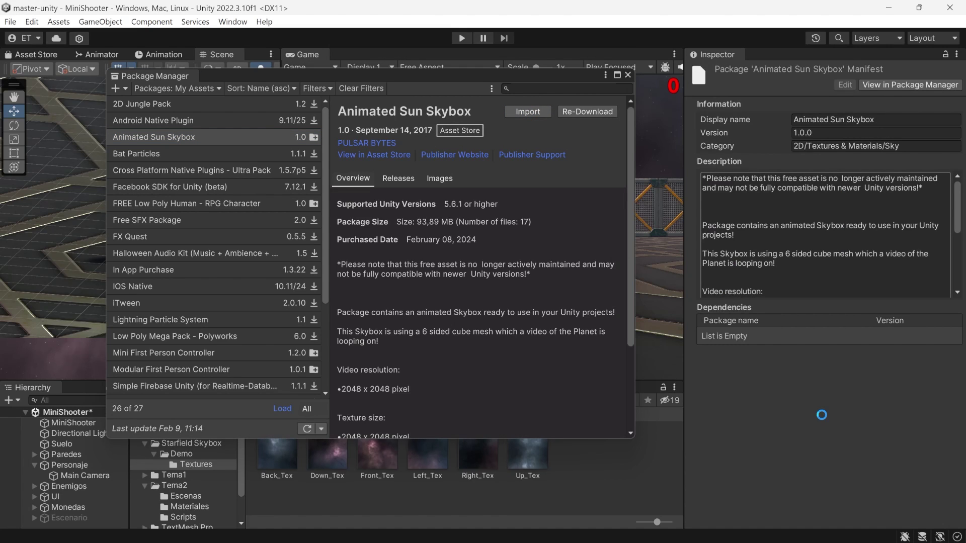
Step: Collapse the expanded project folders, widen the folder list and delete the Starfield Skybox folder
{"action": "left_click", "coordinate": [167, 496]}
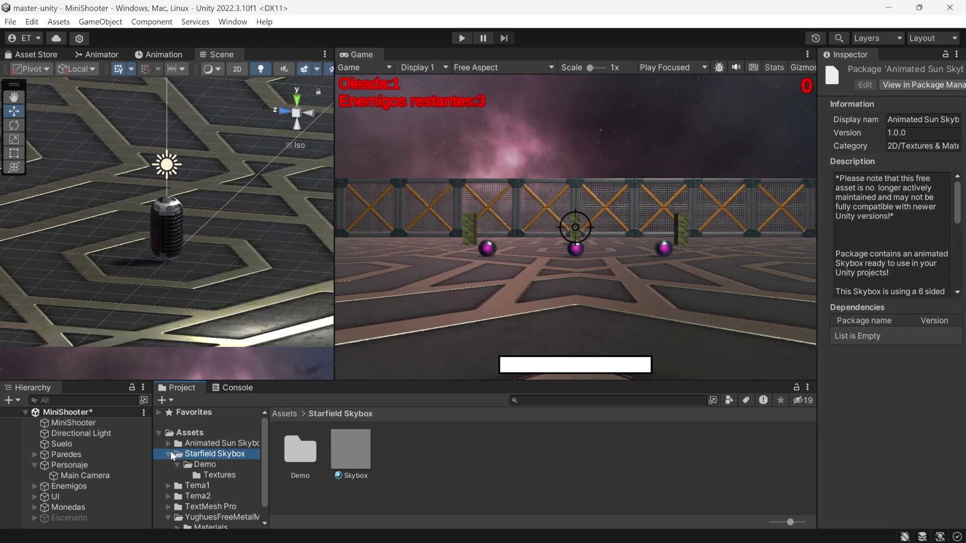
{"action": "left_click_drag", "start_coordinate": [267, 444], "coordinate": [284, 444]}
{"action": "left_click", "coordinate": [168, 454]}
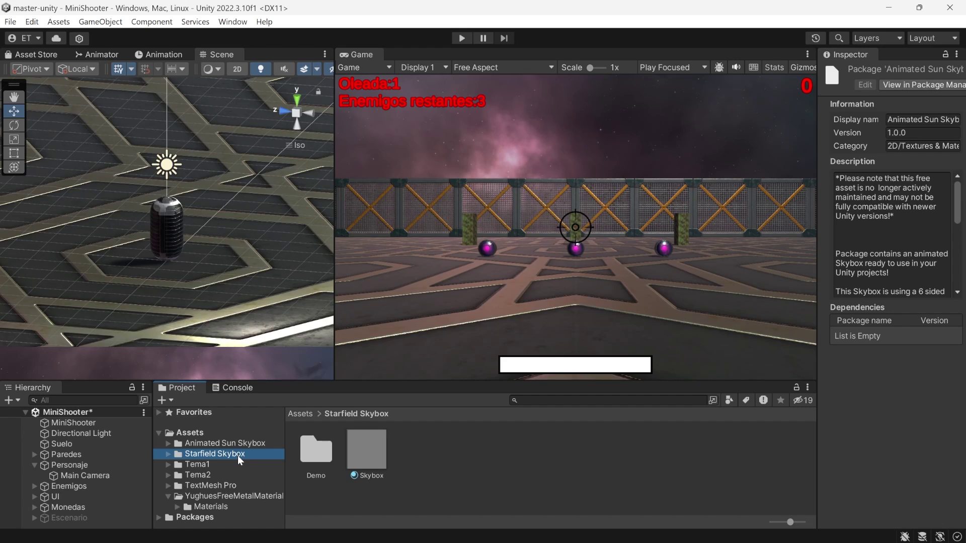
{"action": "key", "text": "Delete"}
{"action": "left_click", "coordinate": [520, 300]}
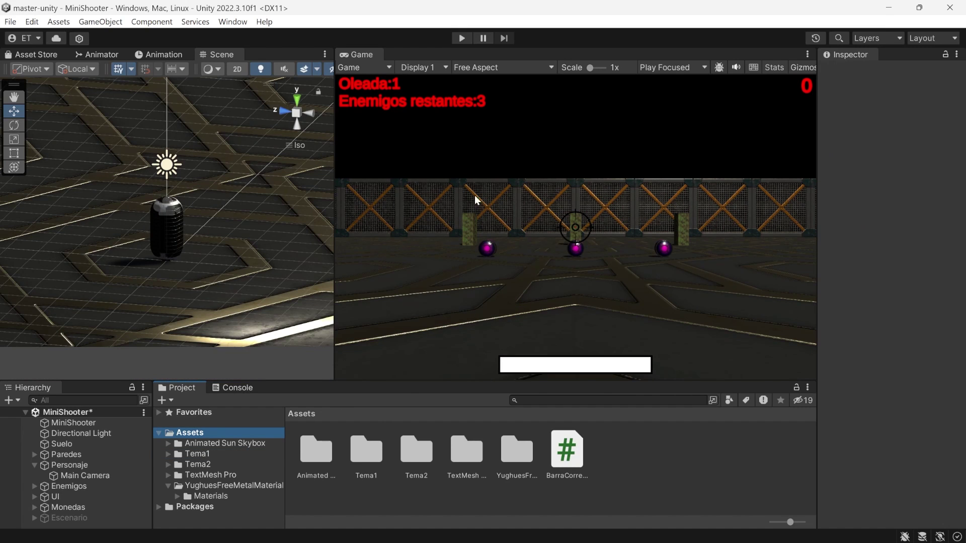
Step: In the environment lighting settings, set the scene's skybox material to Default-Skybox
{"action": "left_click", "coordinate": [232, 22]}
{"action": "mouse_move", "coordinate": [328, 233]}
{"action": "left_click", "coordinate": [441, 228]}
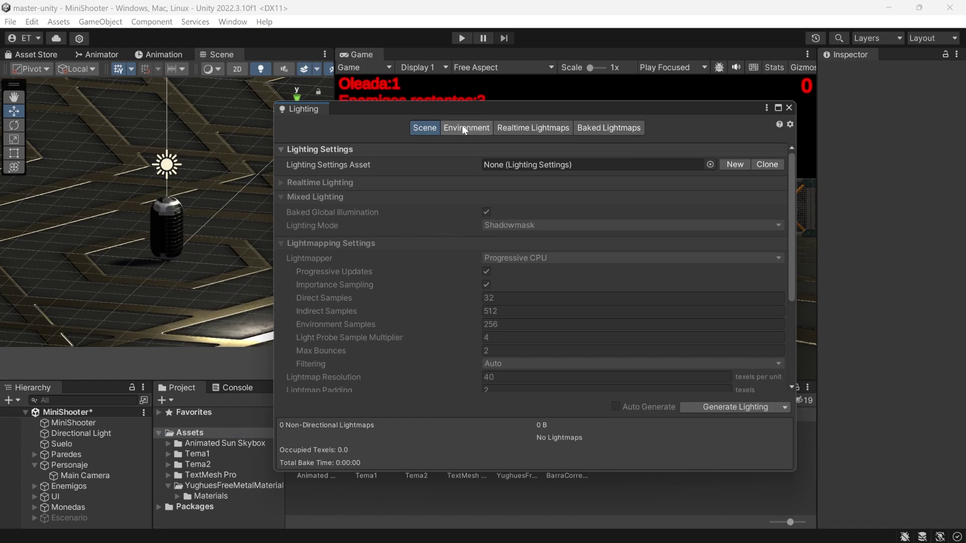
{"action": "left_click", "coordinate": [464, 129]}
{"action": "left_click", "coordinate": [778, 165]}
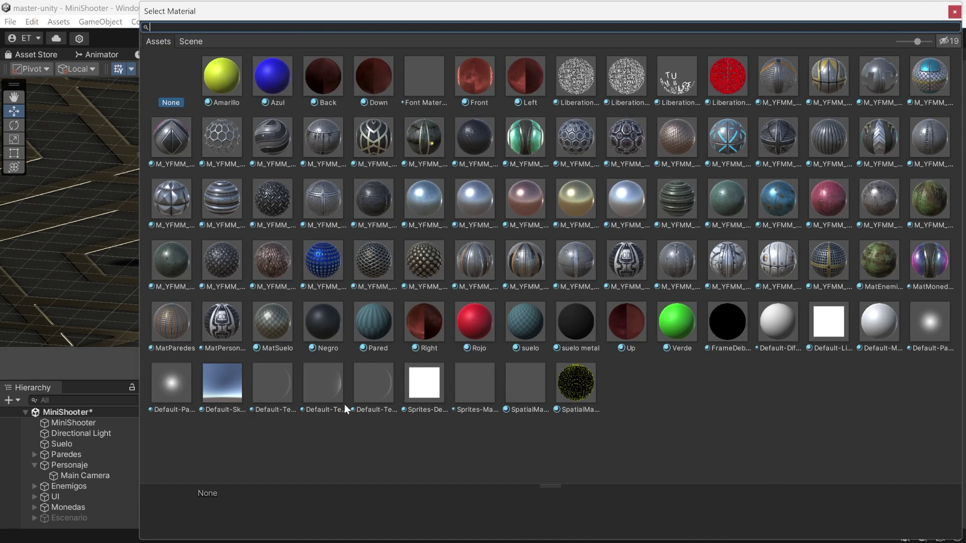
{"action": "double_click", "coordinate": [221, 391]}
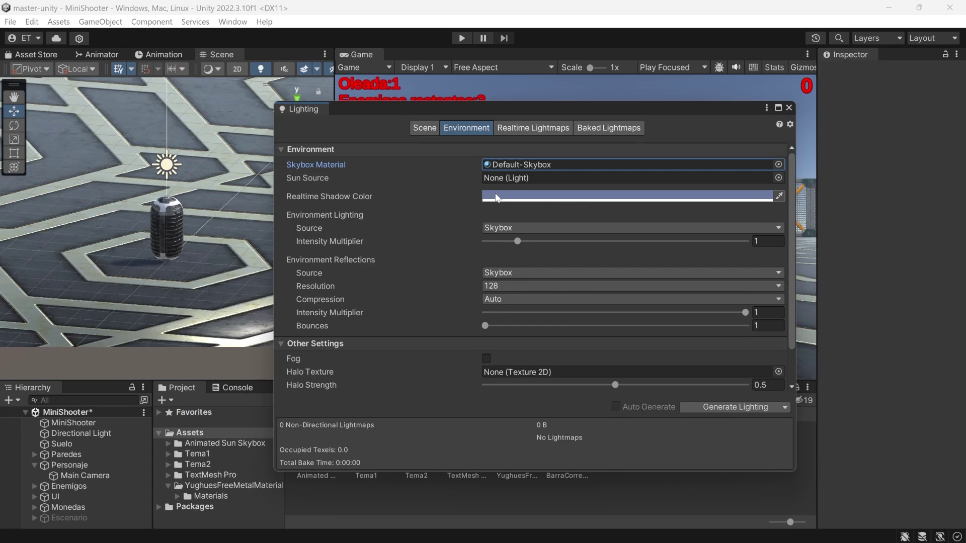
Step: Add Skybox_Prefab from the Animated Sun Skybox folder to the scene hierarchy and frame it in the Scene view
{"action": "left_click", "coordinate": [266, 444]}
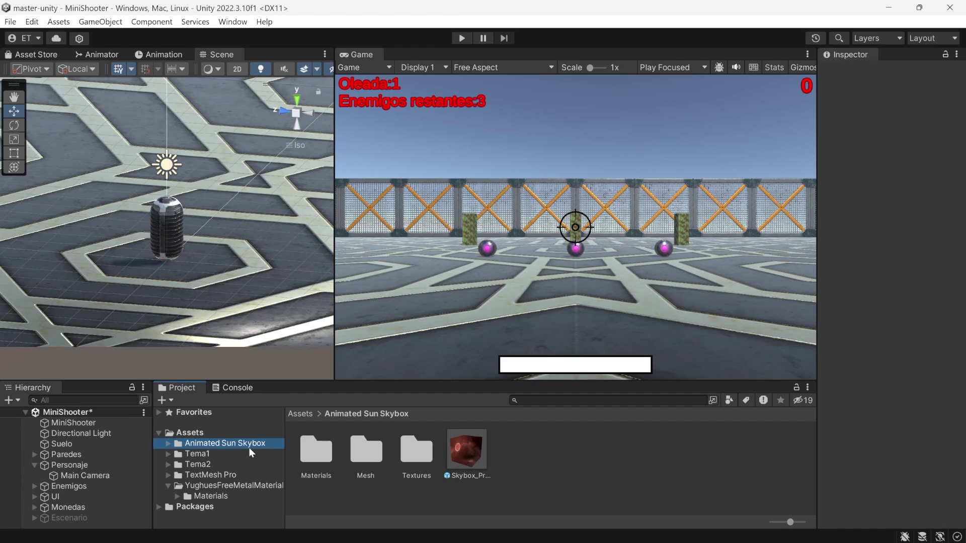
{"action": "left_click", "coordinate": [466, 455]}
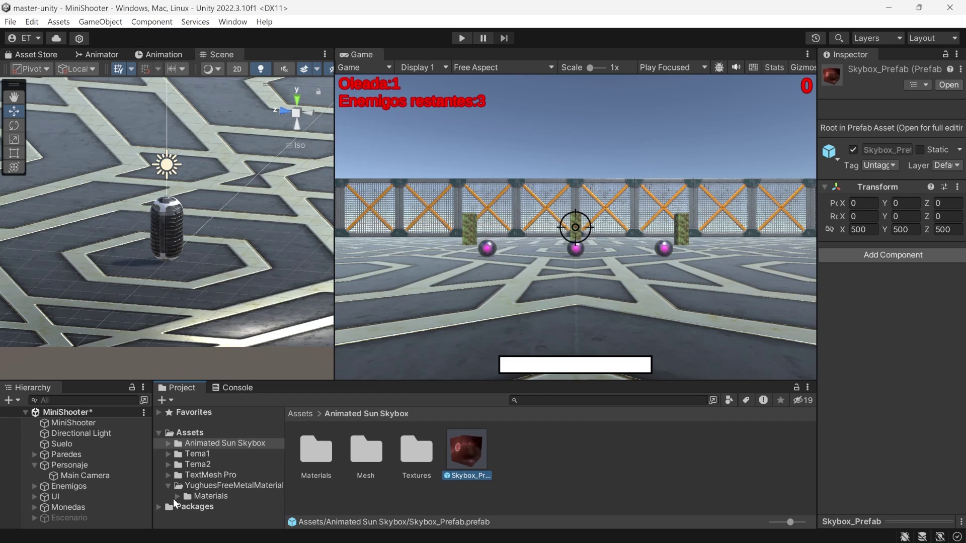
{"action": "left_click_drag", "start_coordinate": [460, 455], "coordinate": [107, 528]}
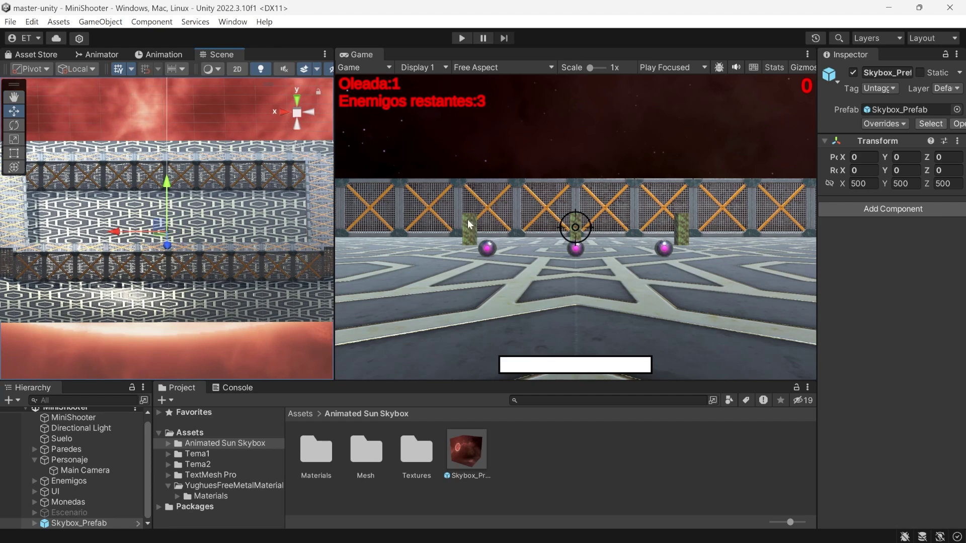
{"action": "double_click", "coordinate": [99, 523]}
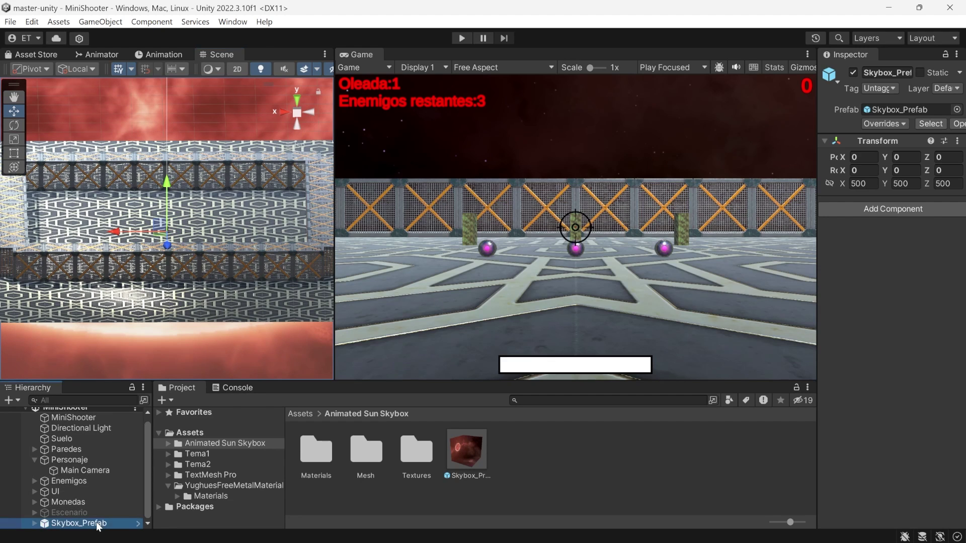
{"action": "left_click_drag", "start_coordinate": [166, 252], "coordinate": [166, 150], "text": "alt"}
Step: Deactivate the Enemigos object and test-play the game maximized, walking around the arena to view the animated sun
{"action": "left_click", "coordinate": [75, 481]}
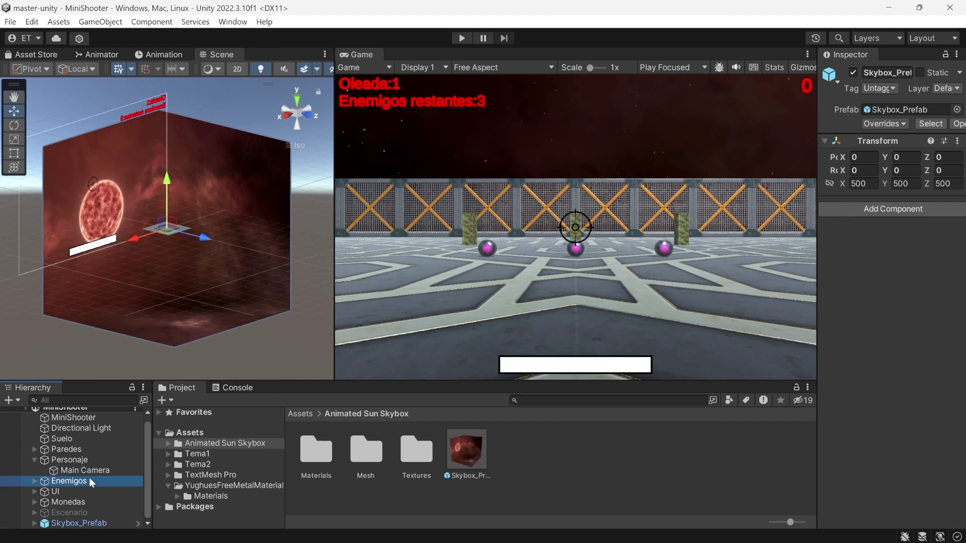
{"action": "left_click", "coordinate": [854, 72]}
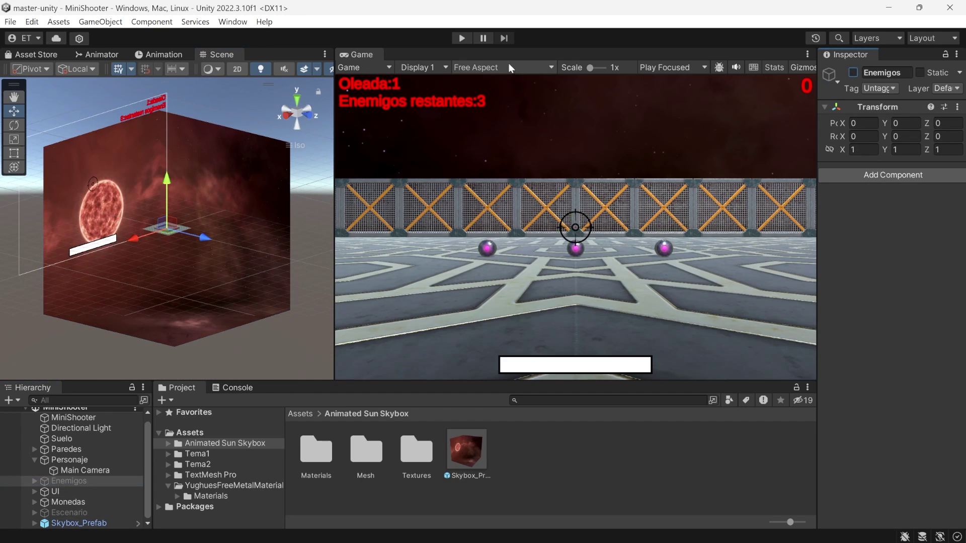
{"action": "double_click", "coordinate": [359, 52]}
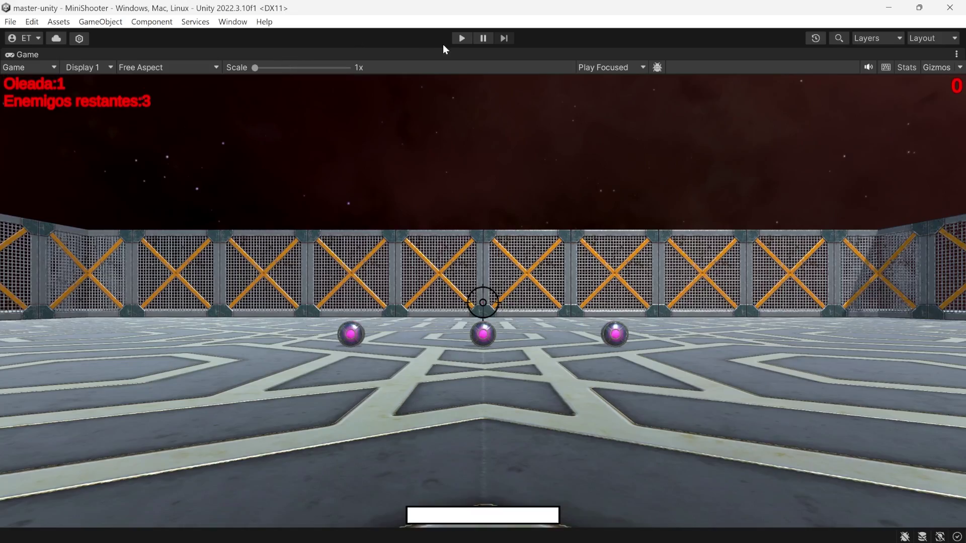
{"action": "left_click", "coordinate": [461, 39]}
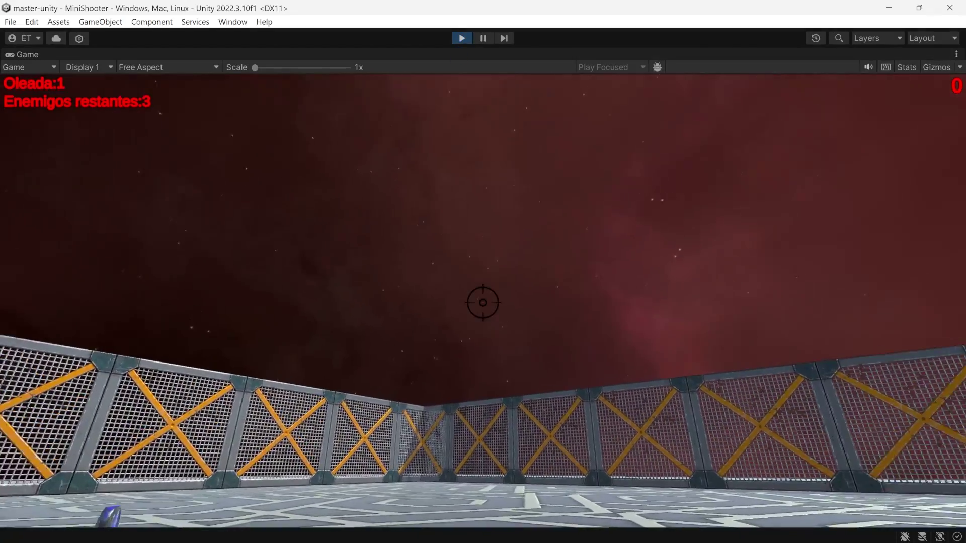
{"action": "key", "text": "w"}
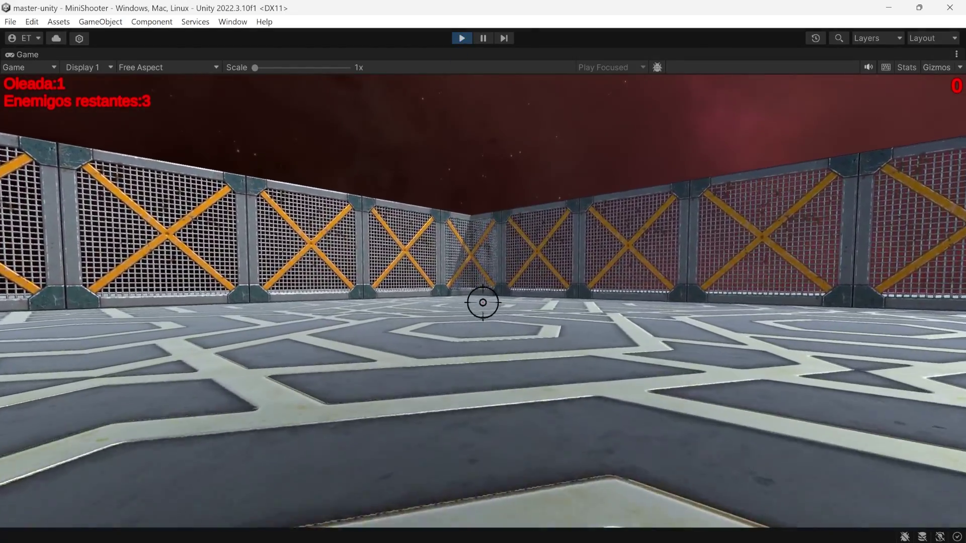
{"action": "key", "text": "w"}
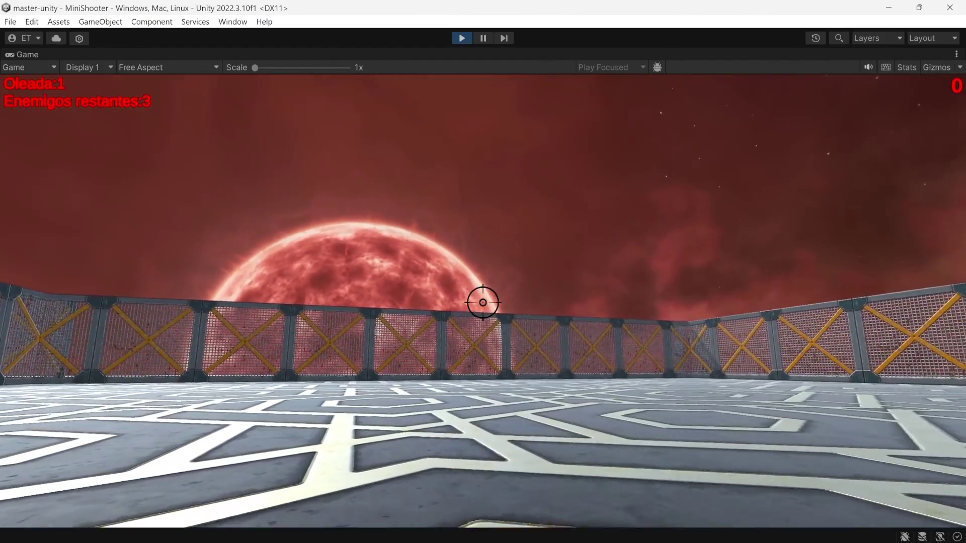
{"action": "key", "text": "w"}
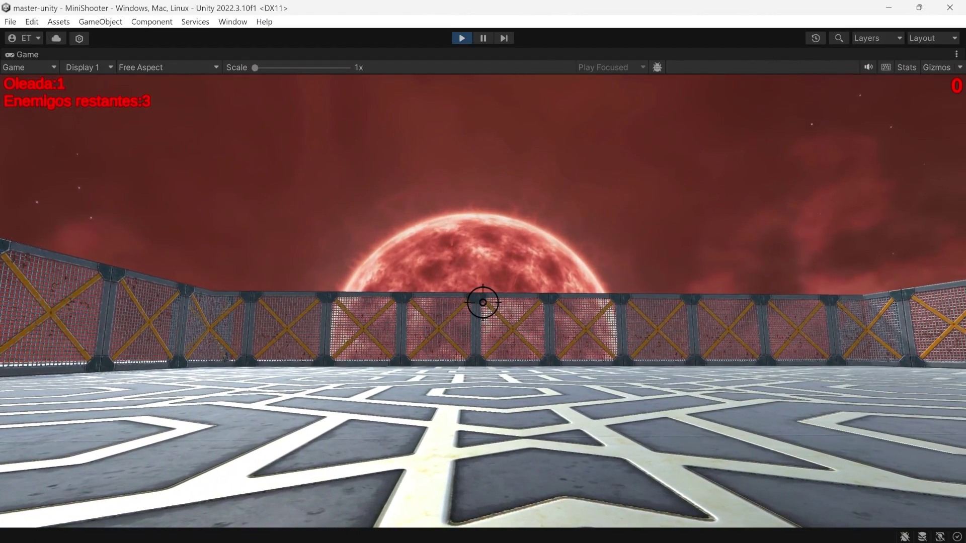
{"action": "key", "text": "w"}
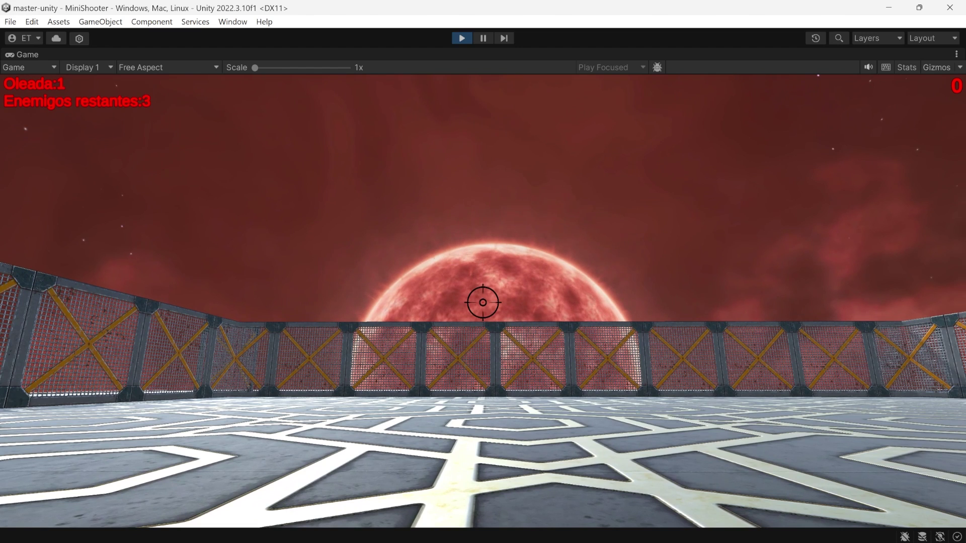
{"action": "key", "text": "ctrl+p"}
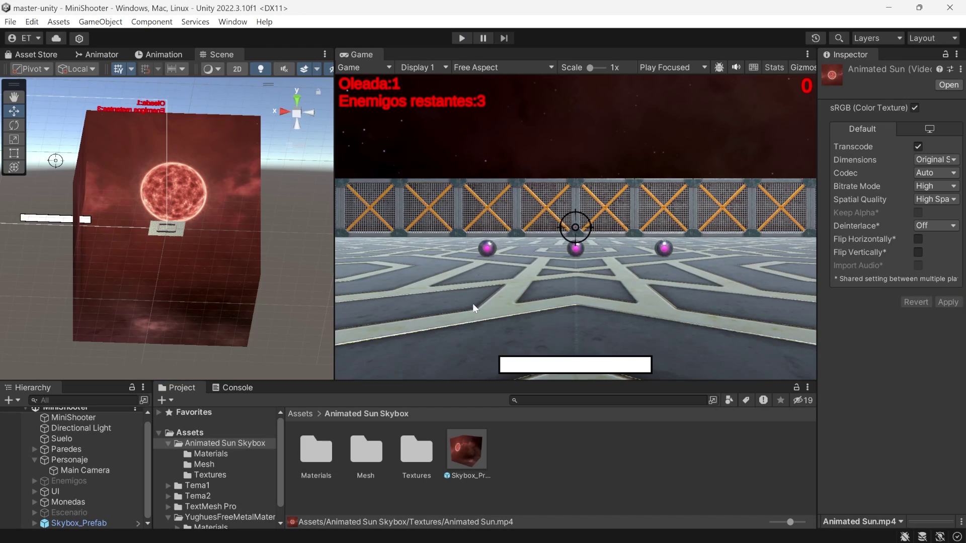
Step: Look through the Animated Sun Skybox textures, from the Animated Sun video to Up_Tex, checking each one's import settings
{"action": "double_click", "coordinate": [412, 458]}
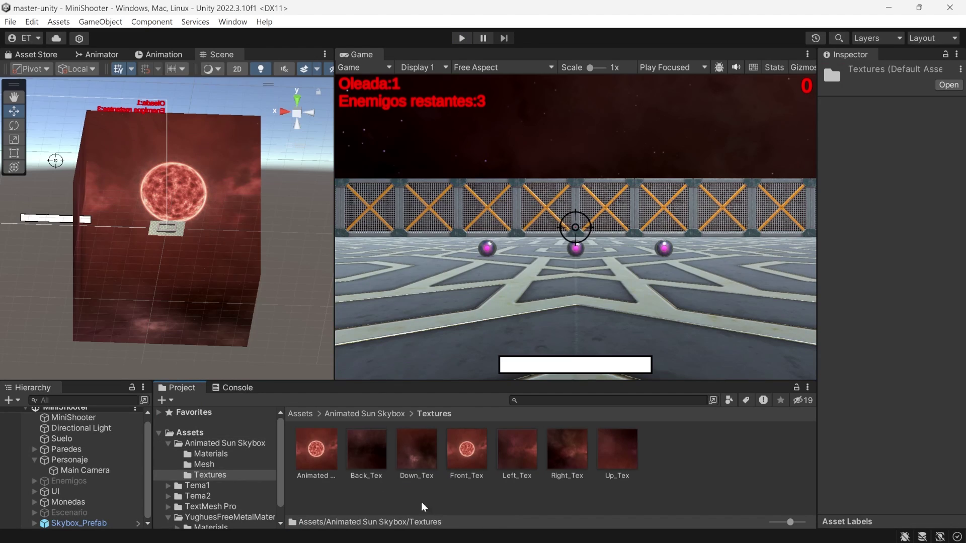
{"action": "left_click", "coordinate": [411, 479]}
{"action": "left_click", "coordinate": [333, 469]}
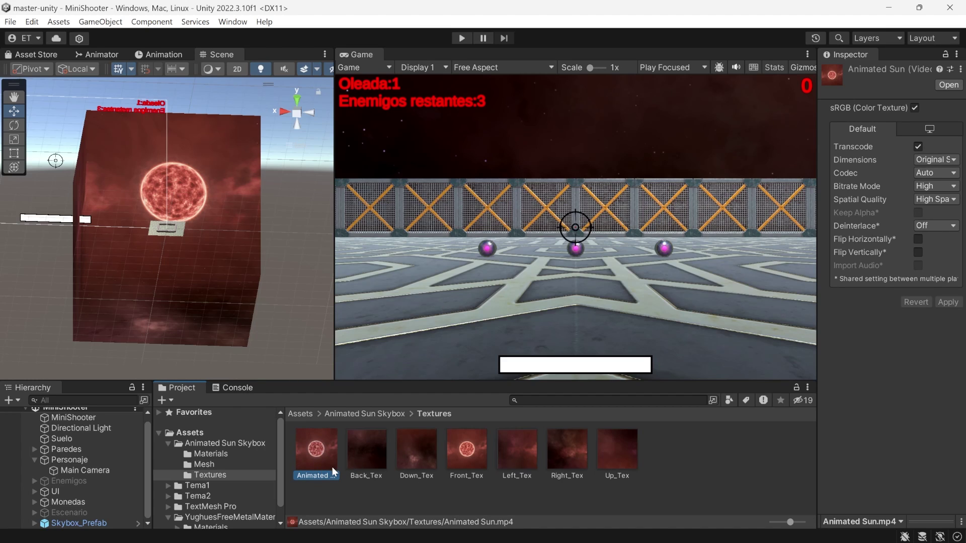
{"action": "left_click", "coordinate": [369, 447]}
{"action": "left_click", "coordinate": [416, 448]}
{"action": "left_click", "coordinate": [467, 448]}
{"action": "left_click", "coordinate": [525, 448]}
{"action": "left_click", "coordinate": [591, 453]}
{"action": "left_click", "coordinate": [629, 451]}
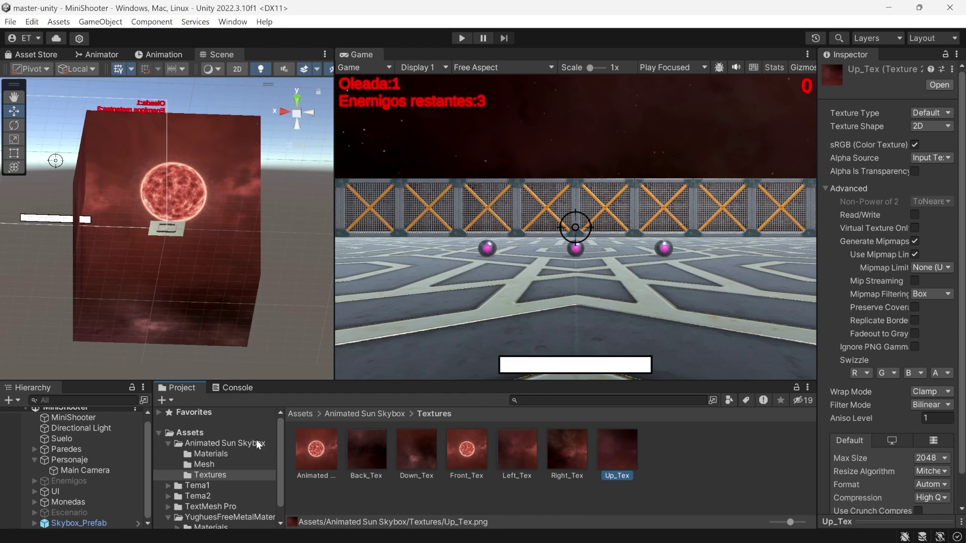
Step: Create an empty object named Teletransporte at the root of the scene hierarchy
{"action": "double_click", "coordinate": [92, 440]}
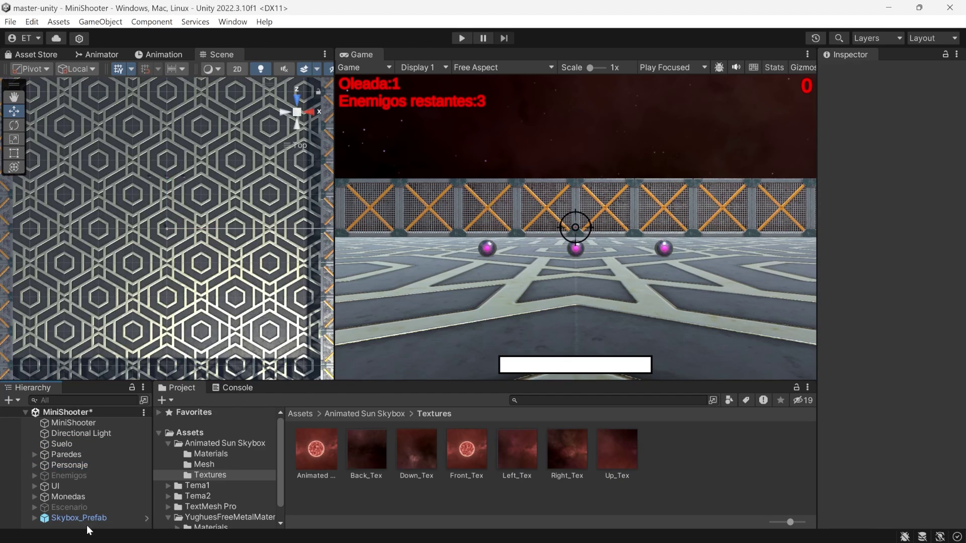
{"action": "right_click", "coordinate": [86, 525]}
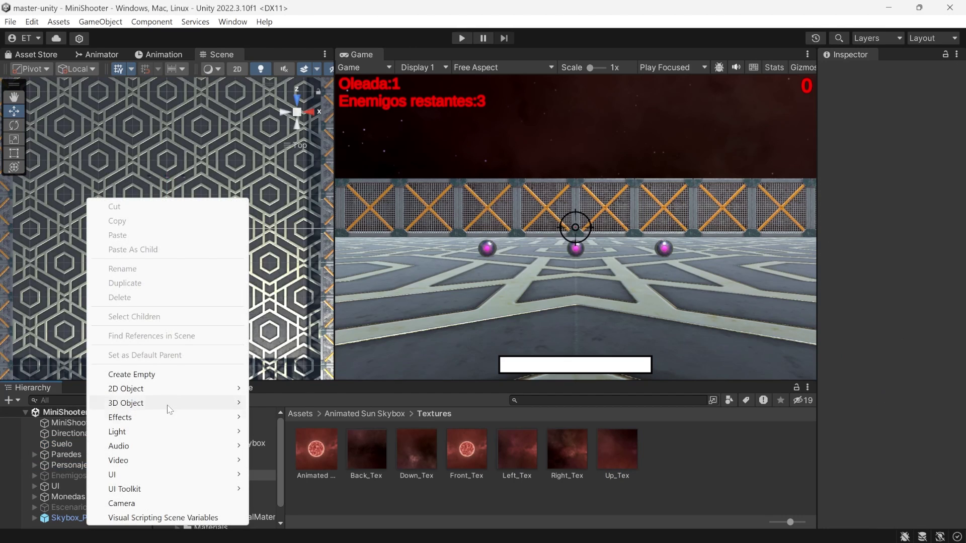
{"action": "left_click", "coordinate": [176, 379]}
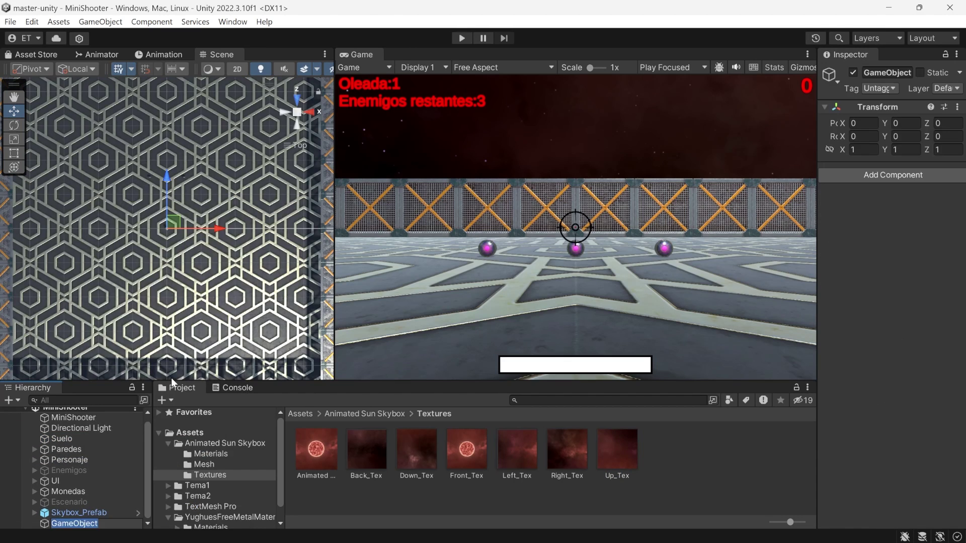
{"action": "type", "text": "Teletransporte"}
{"action": "key", "text": "Return"}
Step: Add a cylinder named Punto1 as a child of Teletransporte and frame it in the Scene view
{"action": "right_click", "coordinate": [107, 523]}
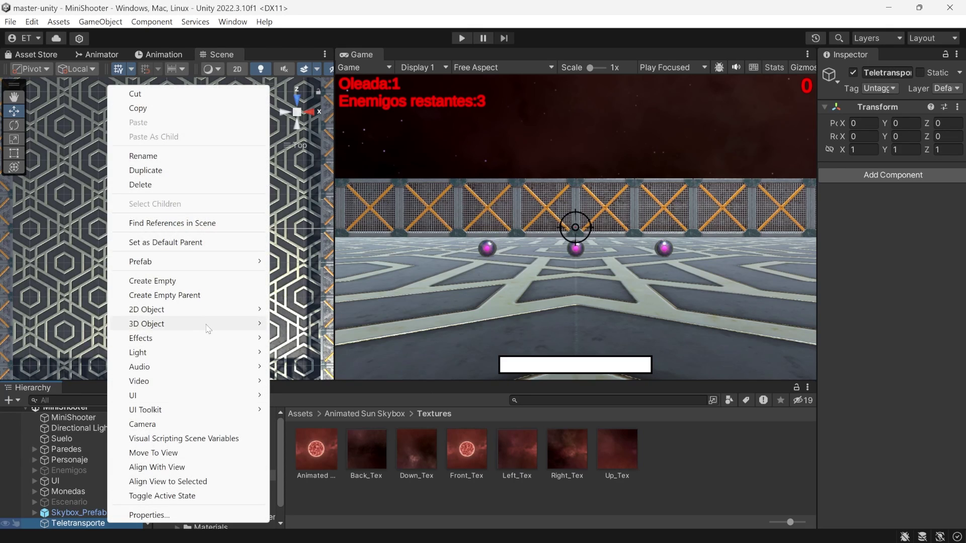
{"action": "mouse_move", "coordinate": [213, 328]}
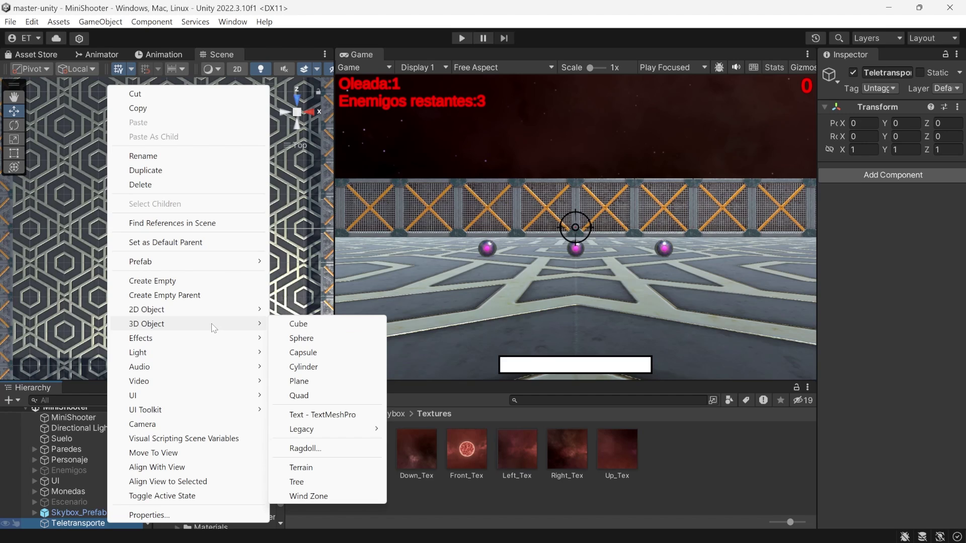
{"action": "left_click", "coordinate": [345, 367]}
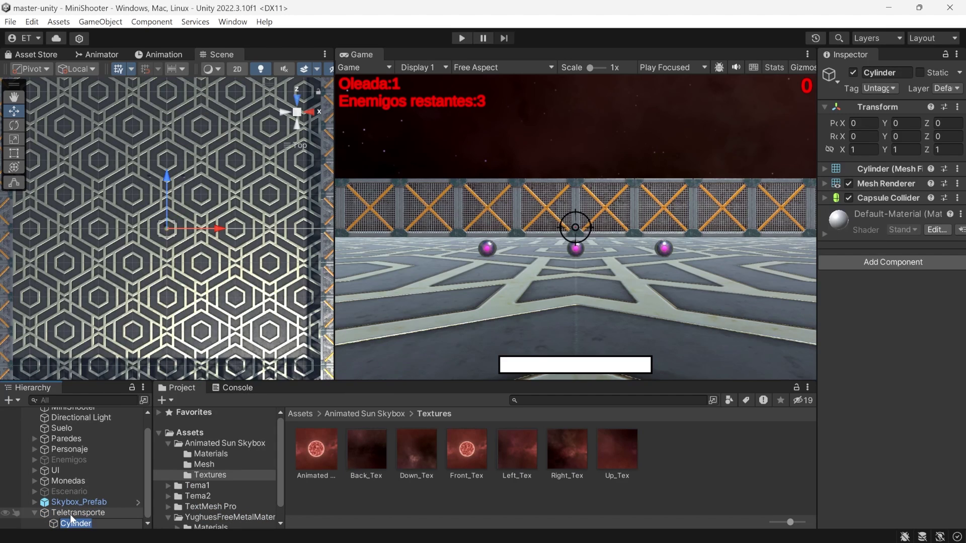
{"action": "type", "text": "Punto1"}
{"action": "key", "text": "Return"}
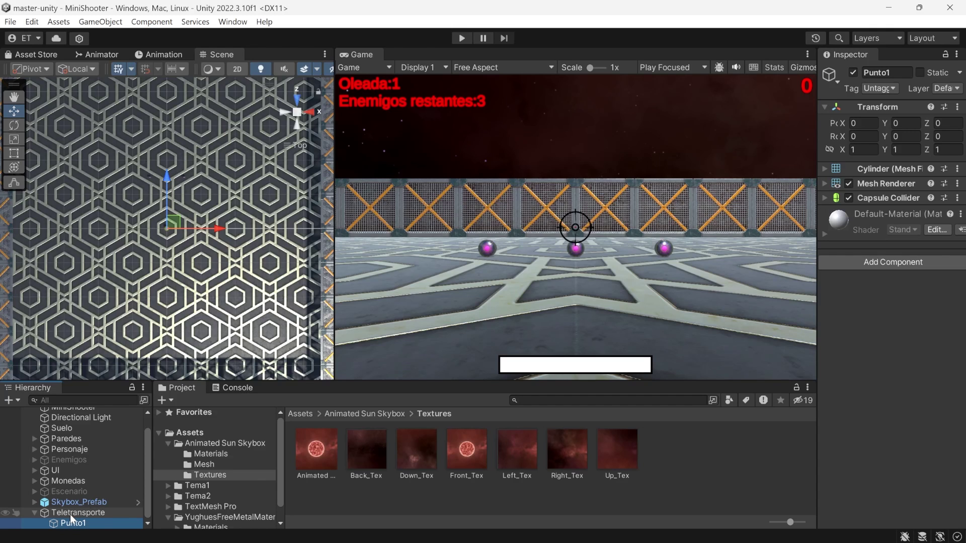
{"action": "left_click", "coordinate": [71, 514]}
{"action": "double_click", "coordinate": [76, 523]}
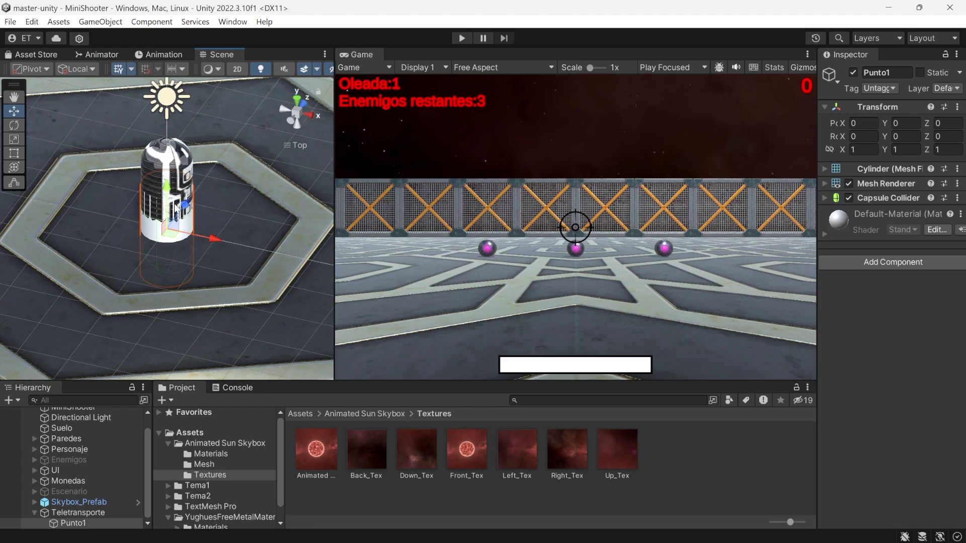
{"action": "scroll", "coordinate": [204, 226], "scroll_direction": "down", "scroll_amount": 2}
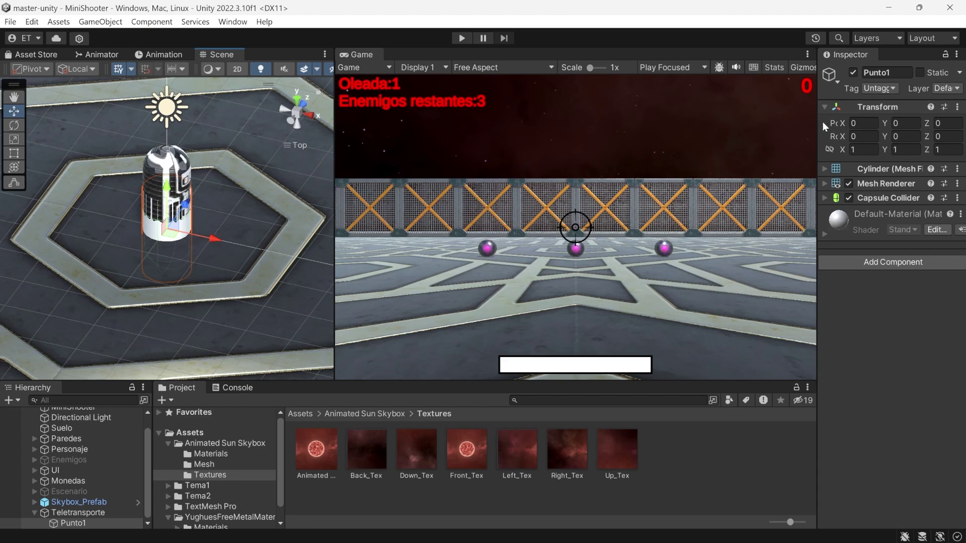
Step: Set Punto1's position to X -40 and Z -40, placing it in a corner of the arena
{"action": "left_click_drag", "start_coordinate": [817, 127], "coordinate": [770, 126]}
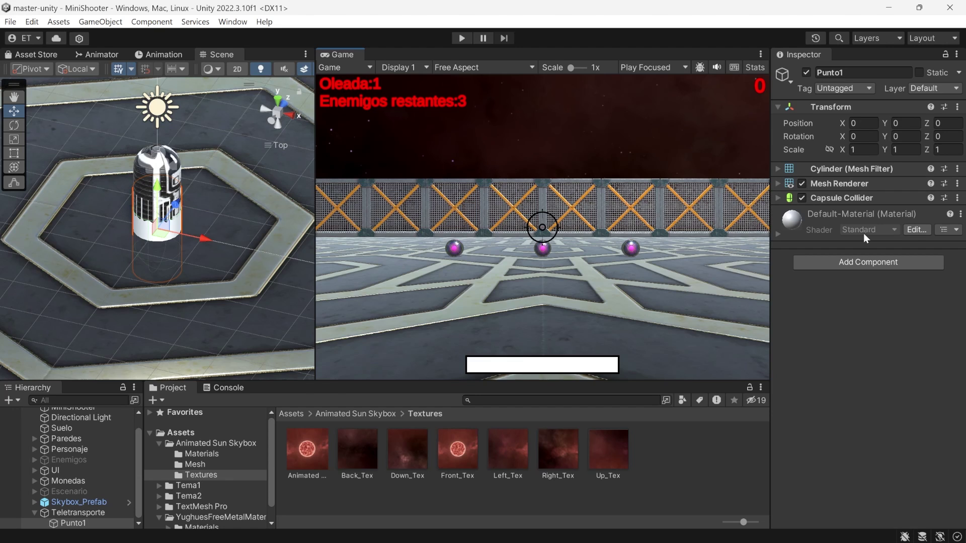
{"action": "left_click", "coordinate": [288, 113]}
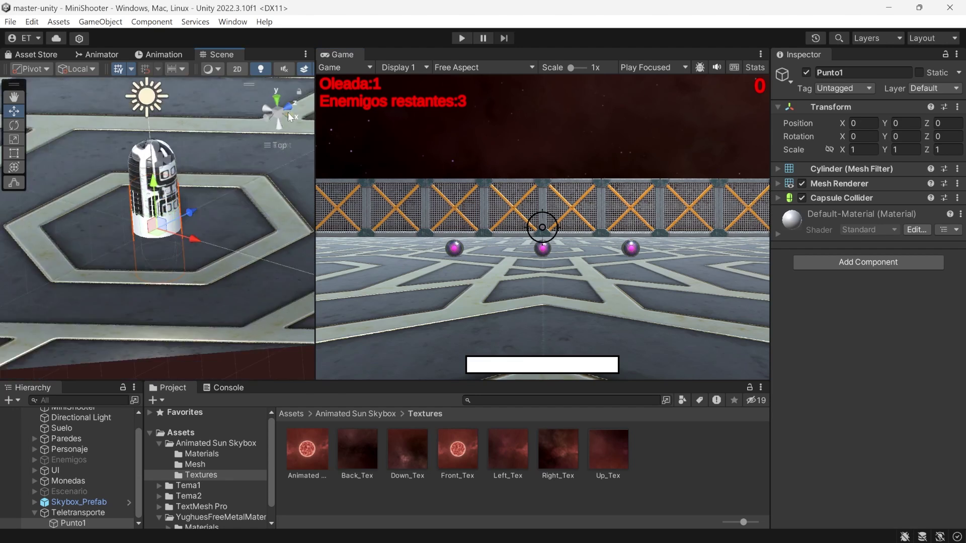
{"action": "left_click", "coordinate": [278, 99]}
{"action": "left_click", "coordinate": [101, 522]}
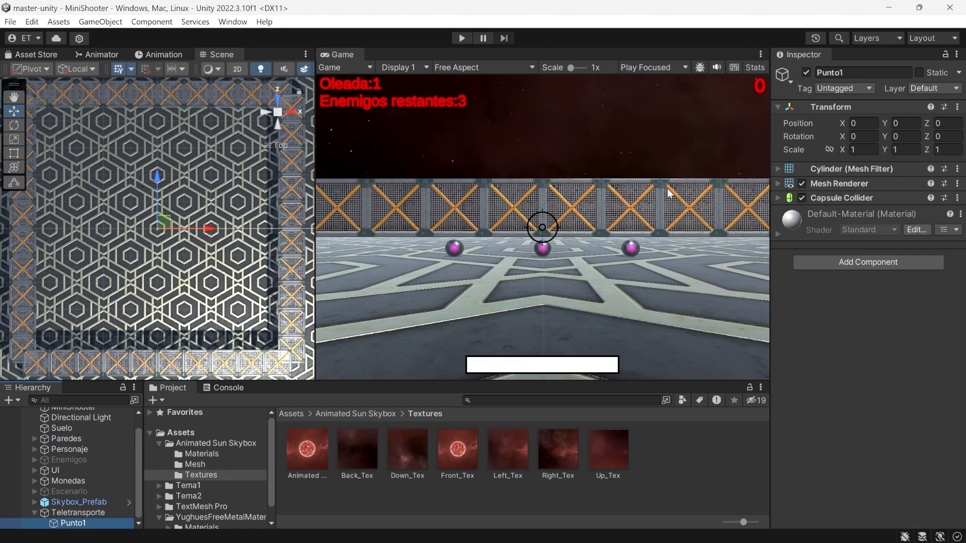
{"action": "left_click", "coordinate": [861, 123]}
{"action": "type", "text": "-40"}
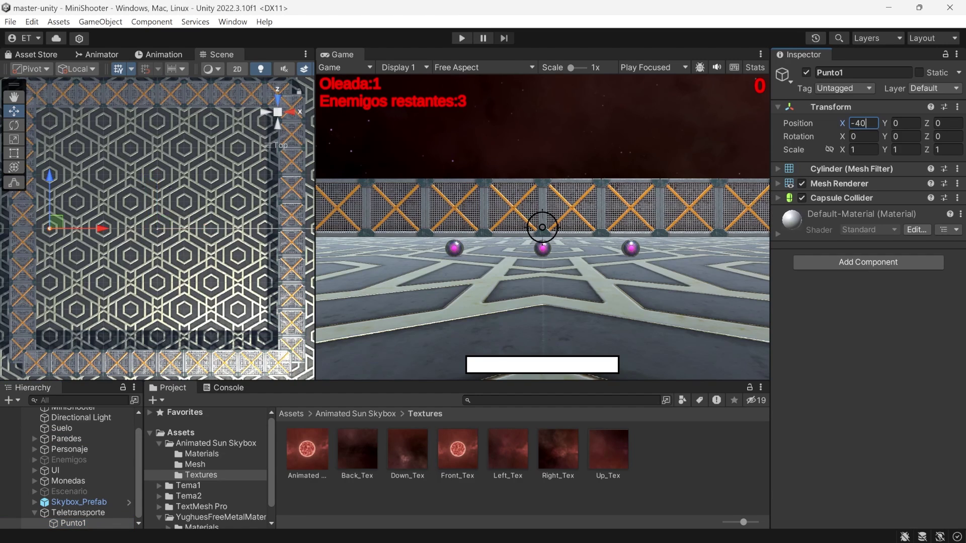
{"action": "left_click", "coordinate": [937, 123]}
{"action": "type", "text": "-40"}
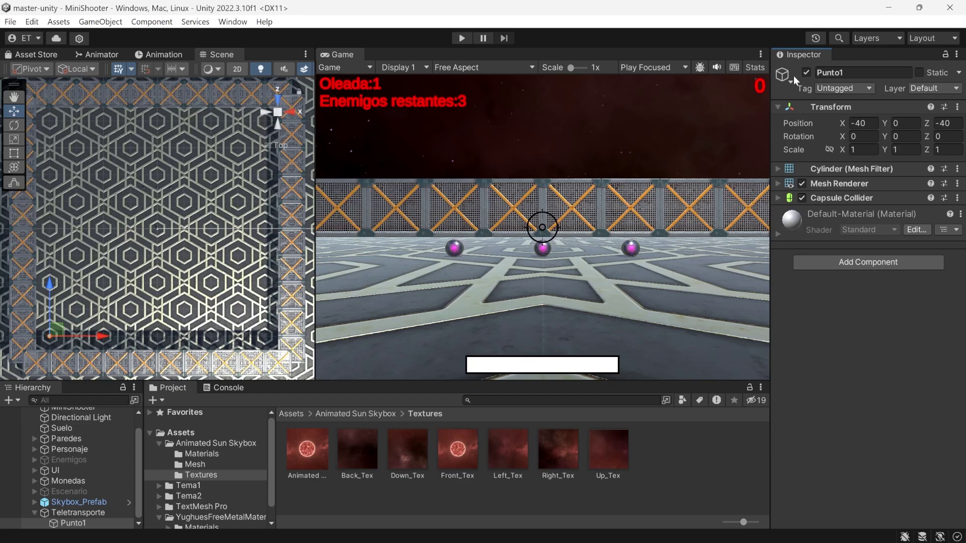
Step: Create a new tag named Teletransporte and assign it to Punto1
{"action": "left_click", "coordinate": [861, 87]}
{"action": "left_click", "coordinate": [864, 264]}
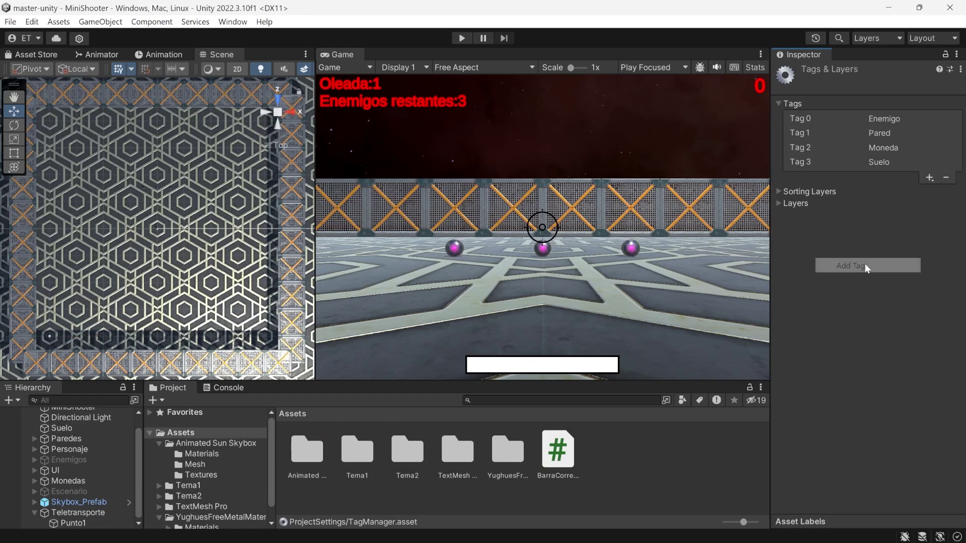
{"action": "left_click", "coordinate": [928, 177]}
{"action": "type", "text": "Teletranspor"}
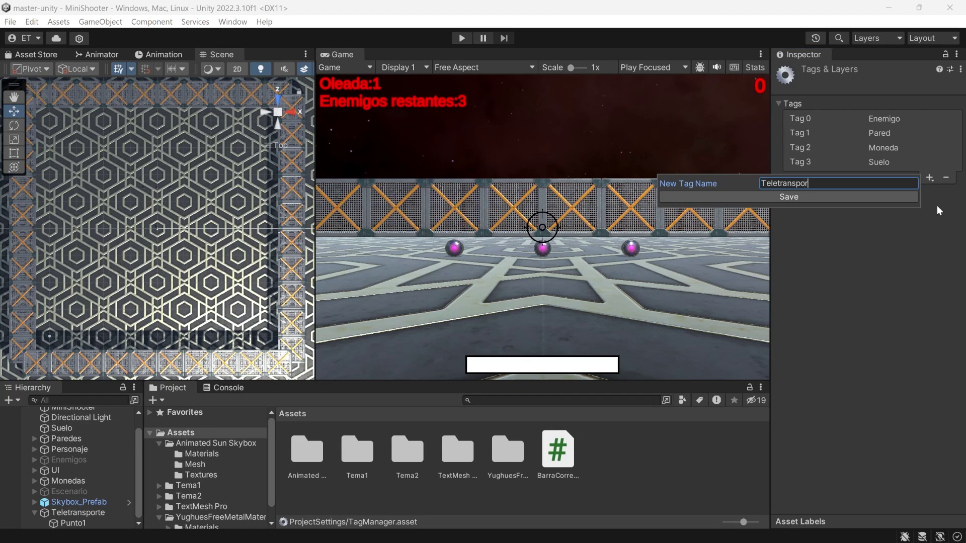
{"action": "type", "text": "te"}
{"action": "key", "text": "Return"}
{"action": "left_click", "coordinate": [74, 523]}
{"action": "left_click", "coordinate": [869, 89]}
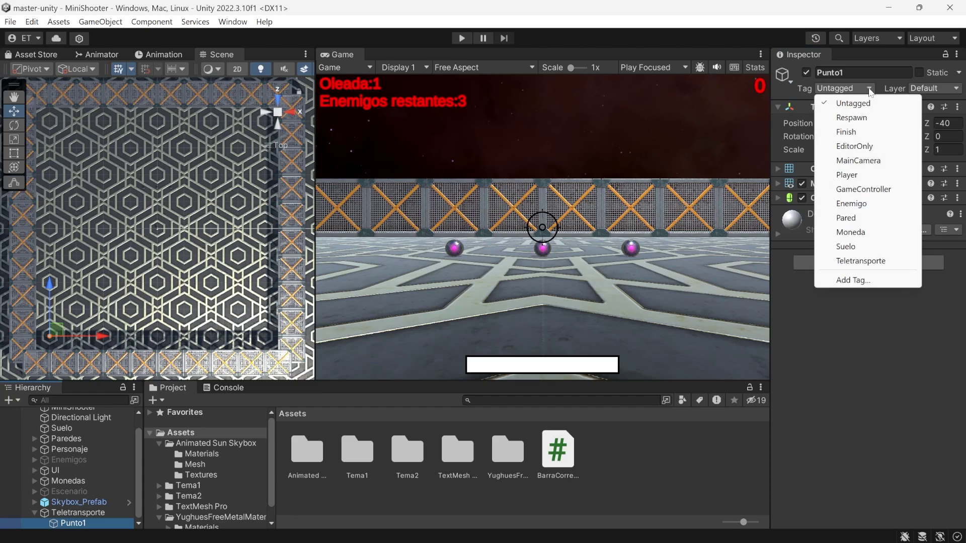
{"action": "left_click", "coordinate": [861, 260]}
Step: Set Punto1's Y scale to 2 and its Y position to 2 so it stands on the floor
{"action": "key", "text": "f"}
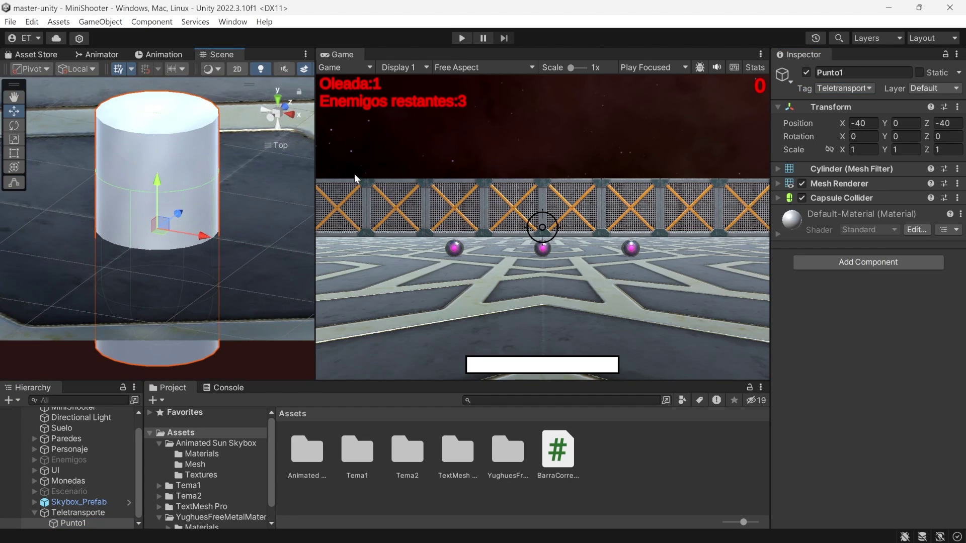
{"action": "left_click", "coordinate": [905, 149]}
{"action": "type", "text": "2"}
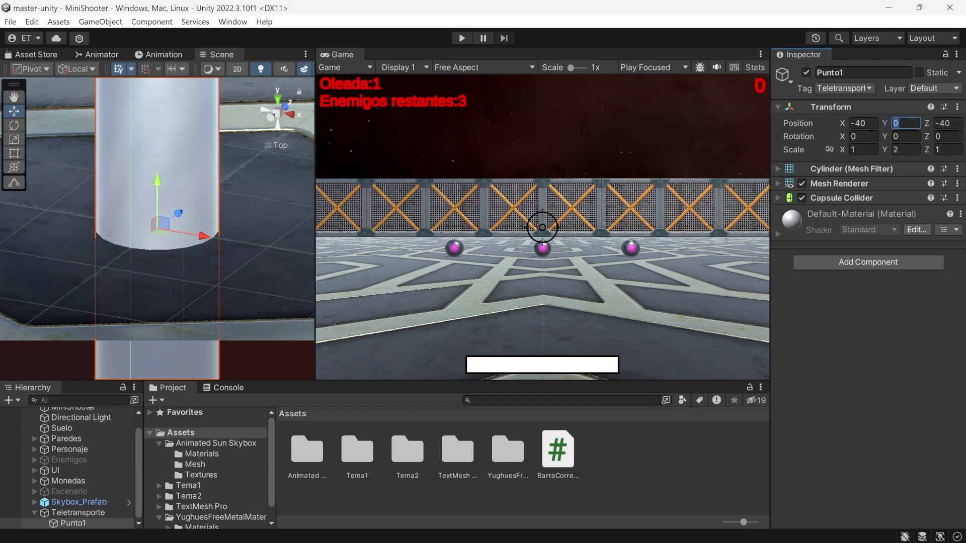
{"action": "type", "text": "2"}
{"action": "left_click_drag", "start_coordinate": [228, 157], "coordinate": [212, 222], "text": "alt"}
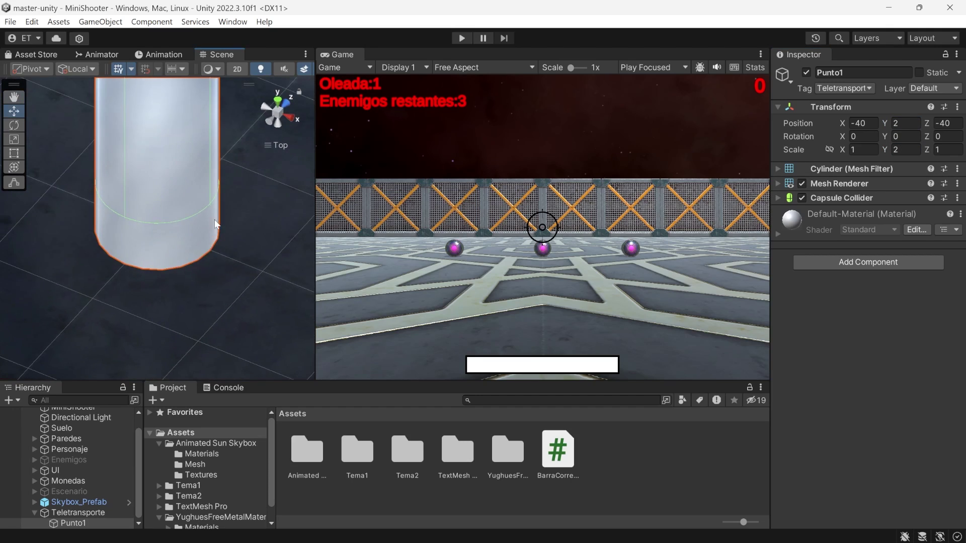
Step: Duplicate the M_YFMM_16 material from YughuesFreeMetalMaterials and move the copy into the Tema2 Materiales folder
{"action": "left_click", "coordinate": [159, 444]}
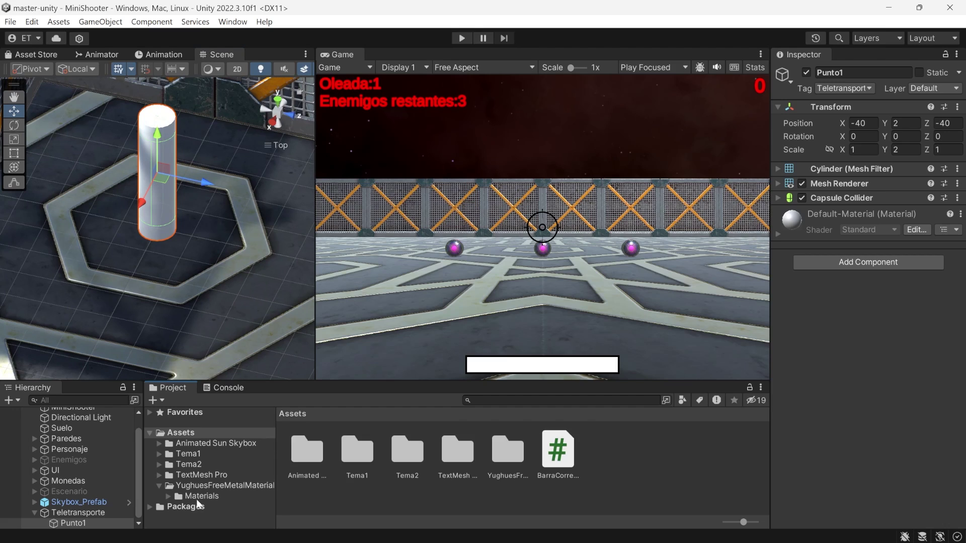
{"action": "left_click", "coordinate": [197, 498]}
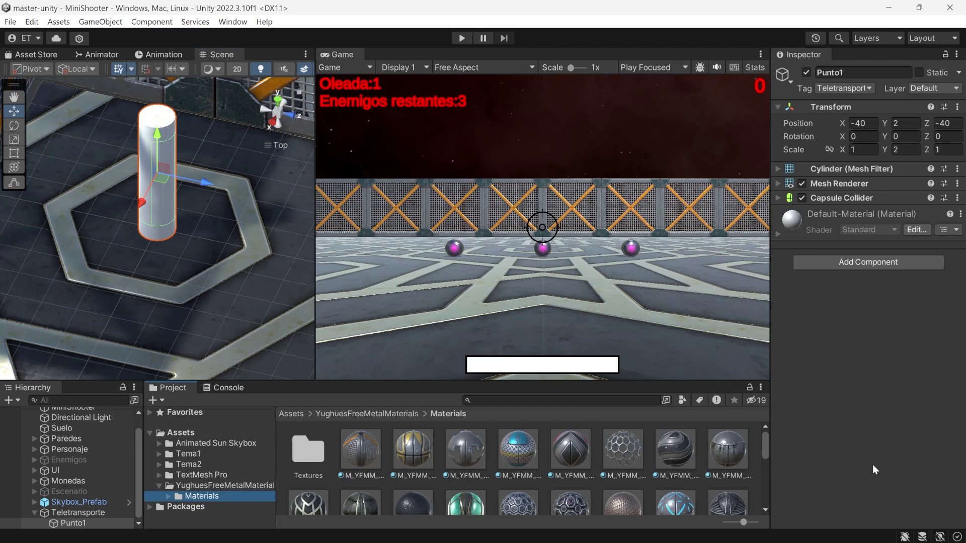
{"action": "scroll", "coordinate": [765, 449], "scroll_direction": "down", "scroll_amount": 2}
{"action": "left_click", "coordinate": [678, 457]}
{"action": "left_click", "coordinate": [960, 69]}
{"action": "left_click", "coordinate": [890, 111]}
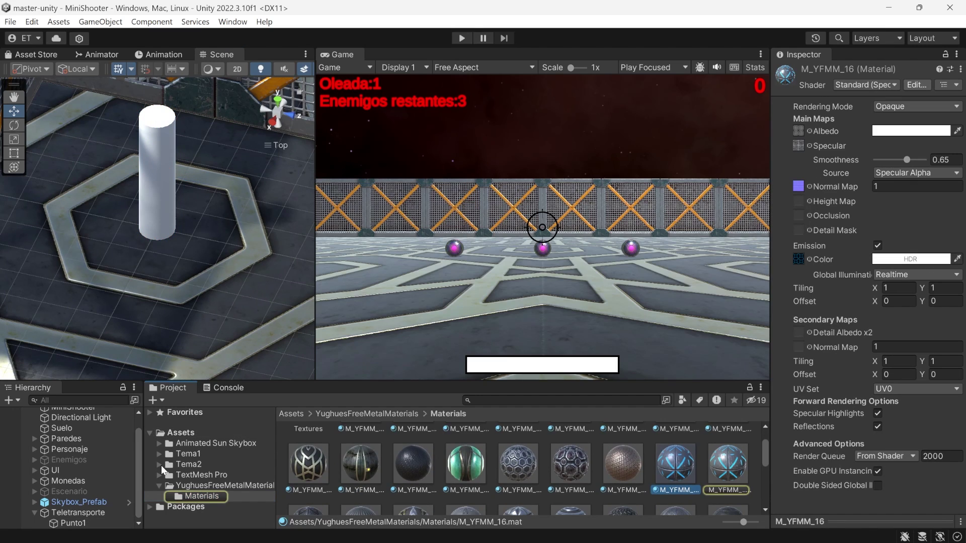
{"action": "left_click", "coordinate": [160, 465]}
{"action": "left_click_drag", "start_coordinate": [737, 472], "coordinate": [201, 481]}
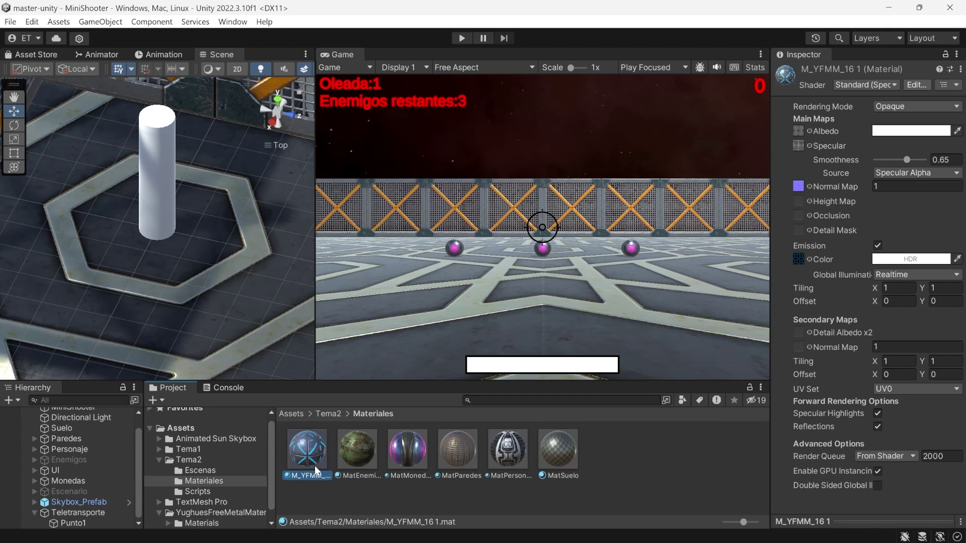
Step: Rename the copied material MatTeletransporte and apply it to the Punto1 cylinder
{"action": "left_click", "coordinate": [315, 466]}
{"action": "type", "text": "MatTeletransporte"}
{"action": "left_click", "coordinate": [73, 523]}
{"action": "left_click_drag", "start_coordinate": [563, 449], "coordinate": [818, 367]}
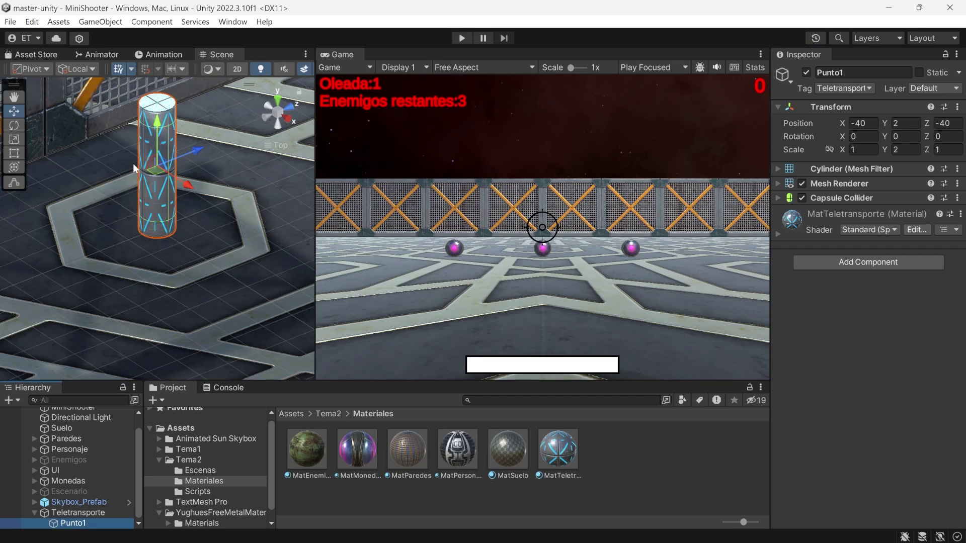
Step: Make three duplicates of Punto1 inside Teletransporte and view the whole arena from above
{"action": "left_click", "coordinate": [88, 524]}
{"action": "key", "text": "ctrl+d"}
{"action": "key", "text": "ctrl+d"}
{"action": "key", "text": "ctrl+d"}
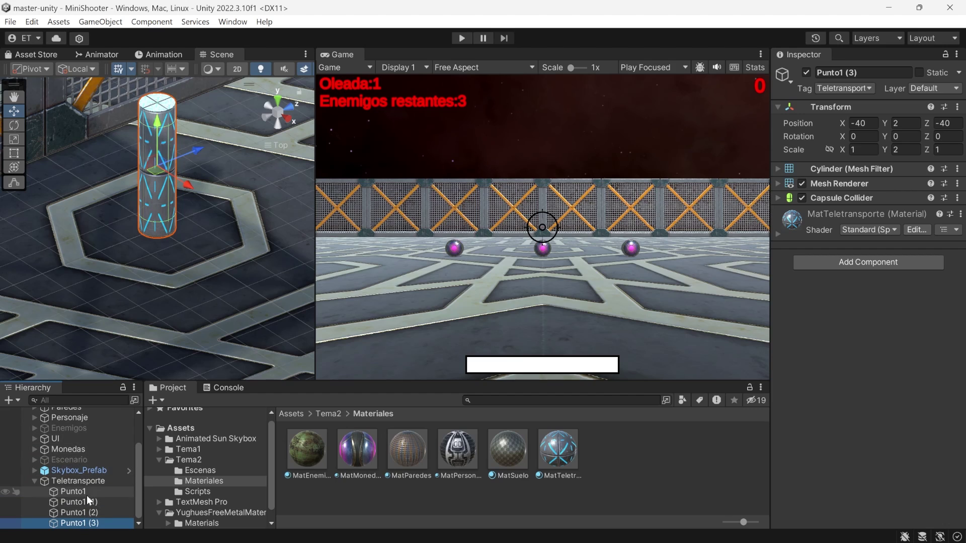
{"action": "double_click", "coordinate": [87, 493]}
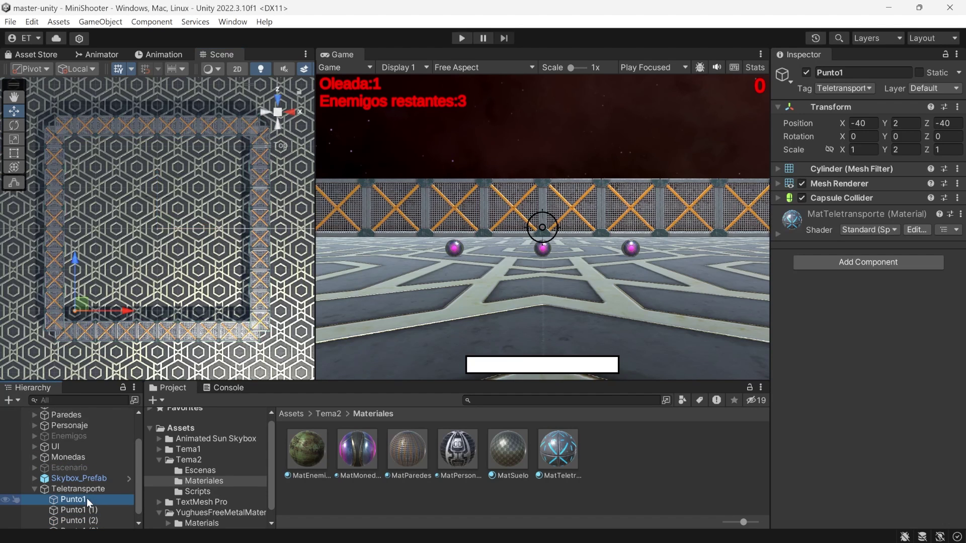
Step: Rename the first duplicate Punto2 and set its position to X 40 and Z 40
{"action": "left_click", "coordinate": [103, 512]}
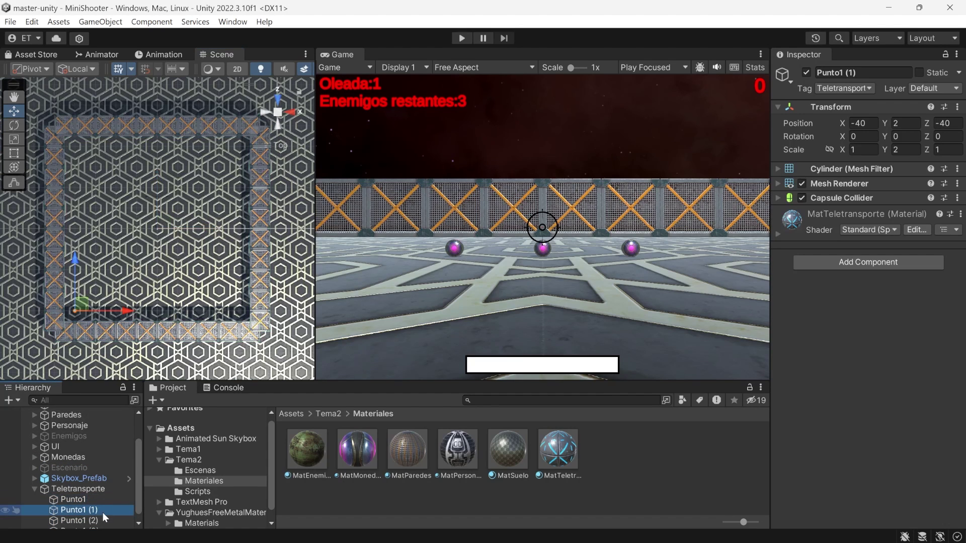
{"action": "left_click", "coordinate": [102, 512]}
{"action": "type", "text": "Punto2"}
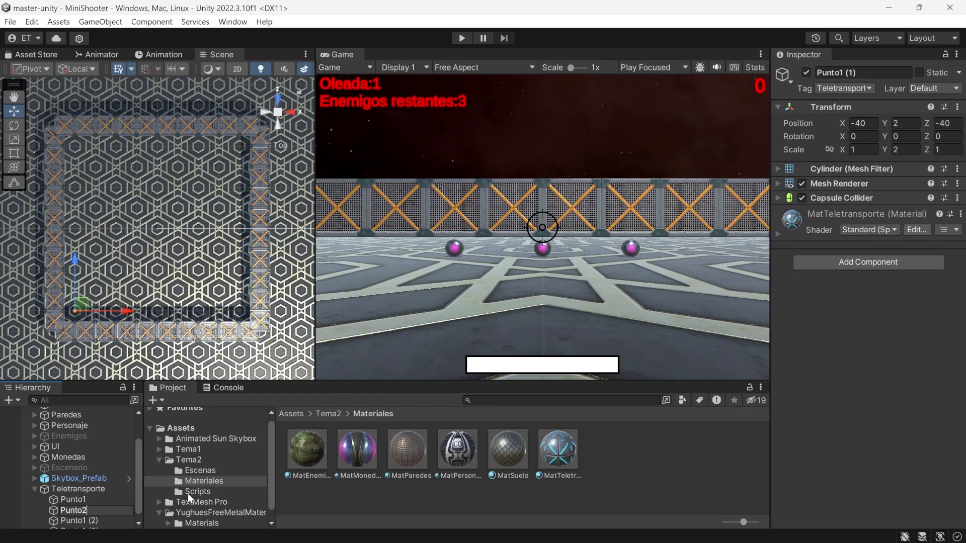
{"action": "key", "text": "Return"}
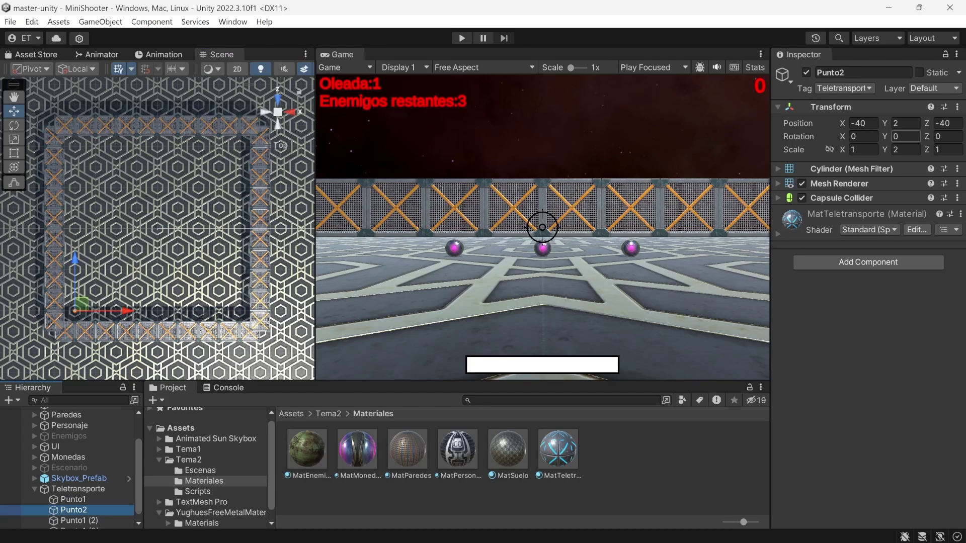
{"action": "left_click", "coordinate": [863, 124]}
{"action": "type", "text": "40"}
{"action": "key", "text": "Tab"}
{"action": "key", "text": "Tab"}
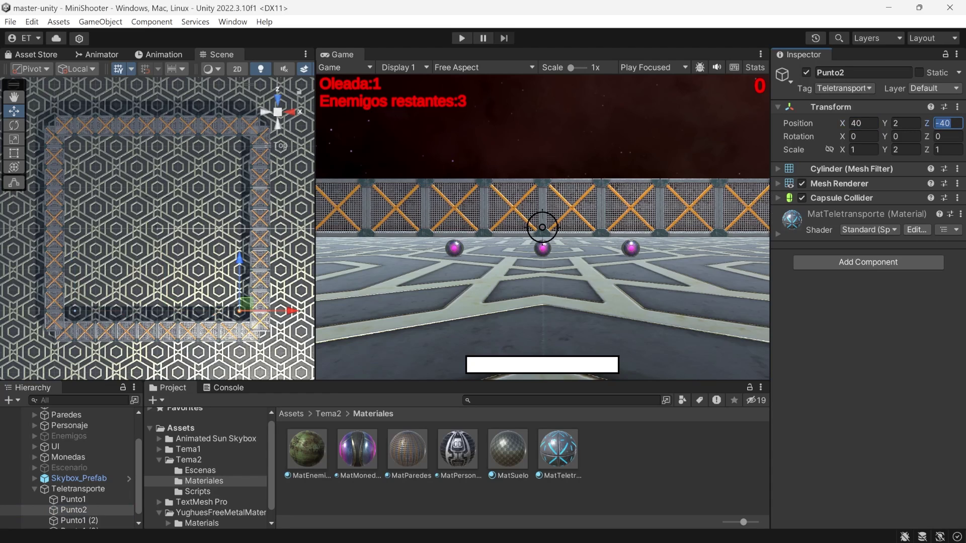
{"action": "type", "text": "40"}
Step: Rename the second duplicate Punto3 and set its Z position to 40
{"action": "left_click", "coordinate": [73, 521]}
{"action": "key", "text": "F2"}
{"action": "key", "text": "BackSpace"}
{"action": "key", "text": "BackSpace"}
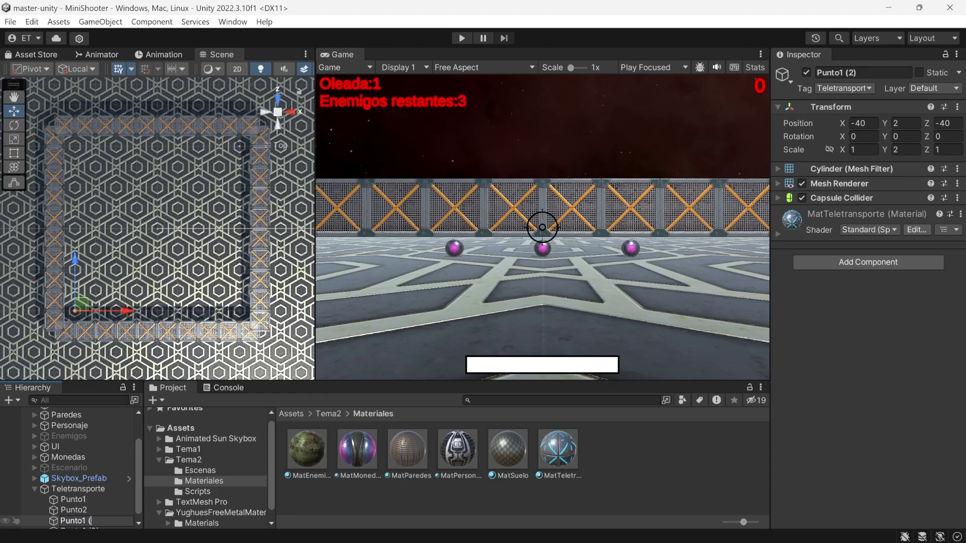
{"action": "type", "text": "3"}
{"action": "key", "text": "Return"}
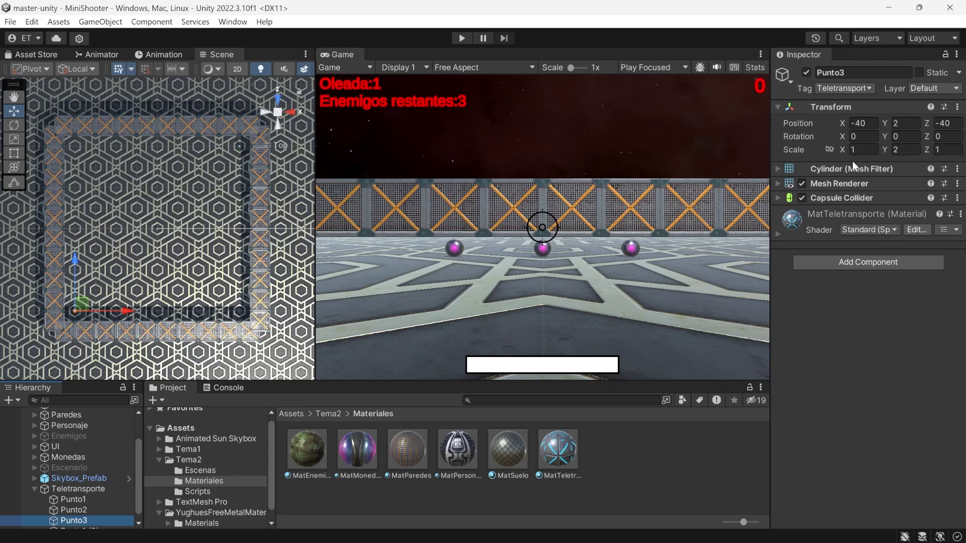
{"action": "left_click", "coordinate": [946, 124]}
{"action": "type", "text": "40"}
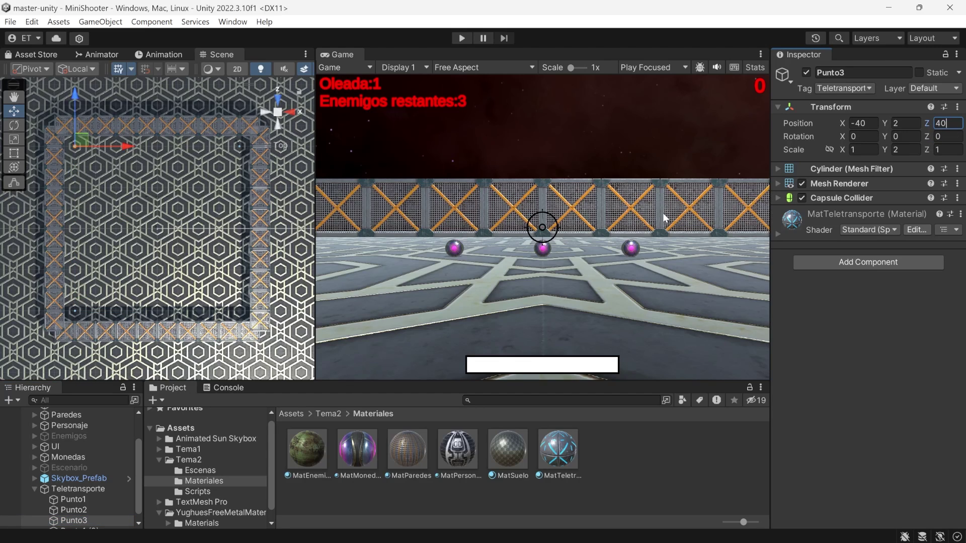
Step: Rename the third duplicate Punto4 and set its X position to 40
{"action": "left_click", "coordinate": [80, 527]}
{"action": "key", "text": "F2"}
{"action": "type", "text": "Punto4"}
{"action": "key", "text": "Return"}
{"action": "left_click", "coordinate": [861, 124]}
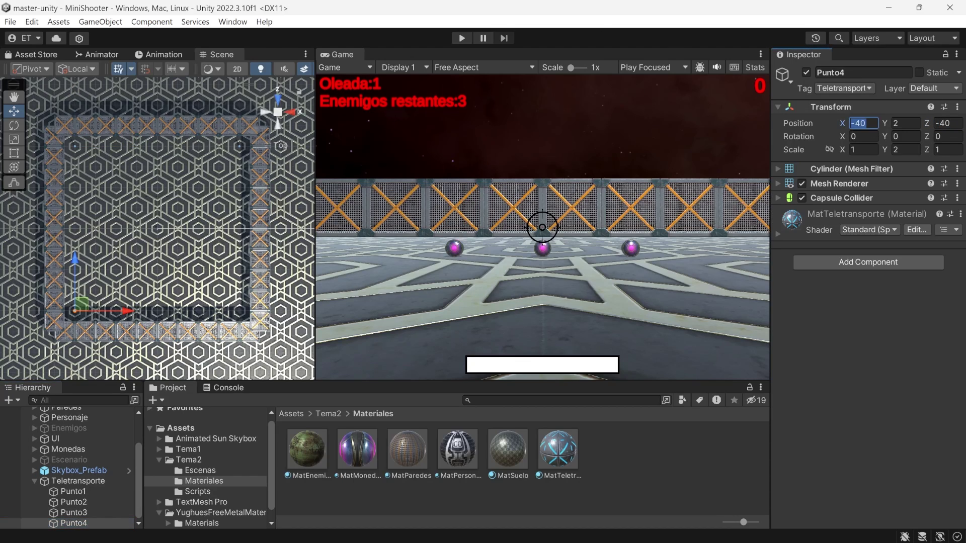
{"action": "type", "text": "40"}
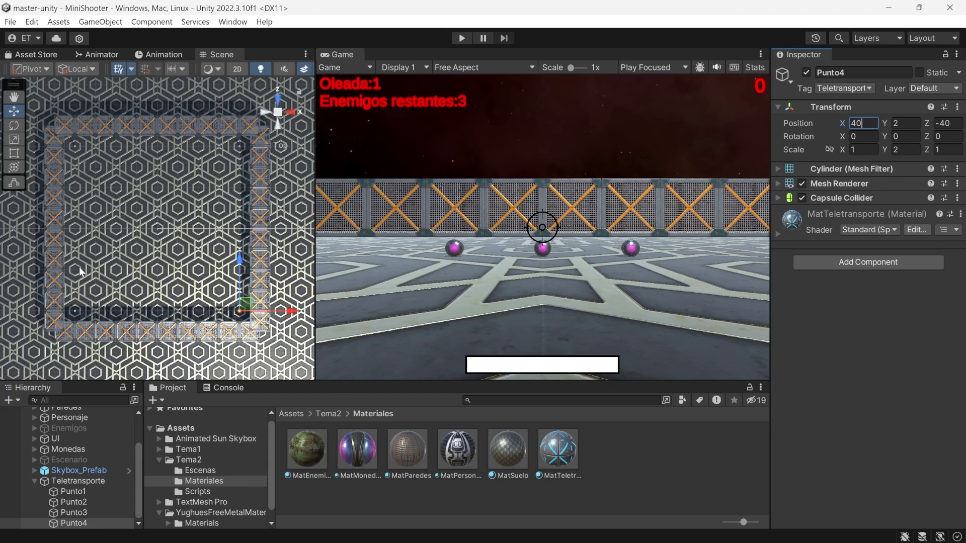
{"action": "scroll", "coordinate": [191, 232], "scroll_direction": "up", "scroll_amount": 2}
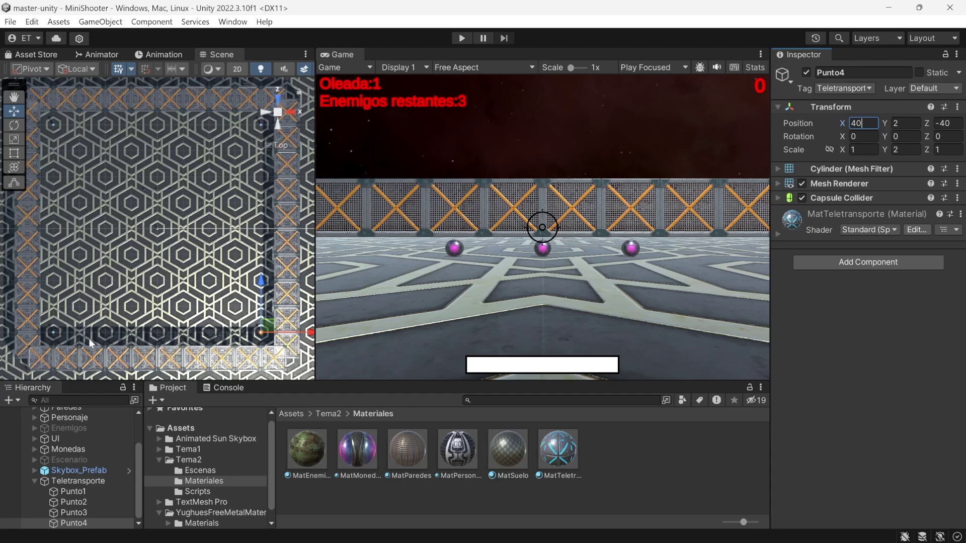
Step: Open the ControladorMovimientoShooter script from the Scripts folder of Tema2 in Visual Studio
{"action": "left_click", "coordinate": [159, 460]}
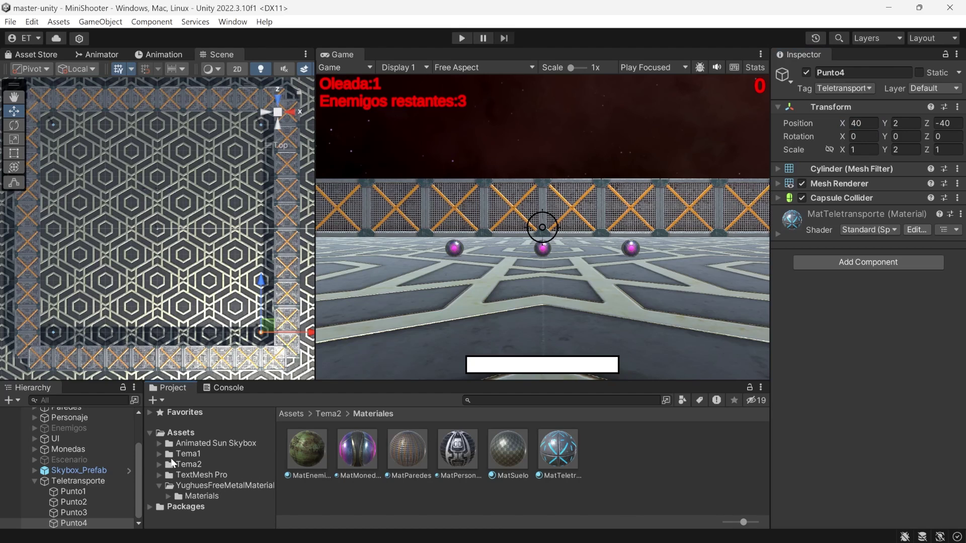
{"action": "left_click", "coordinate": [159, 465]}
{"action": "left_click", "coordinate": [209, 495]}
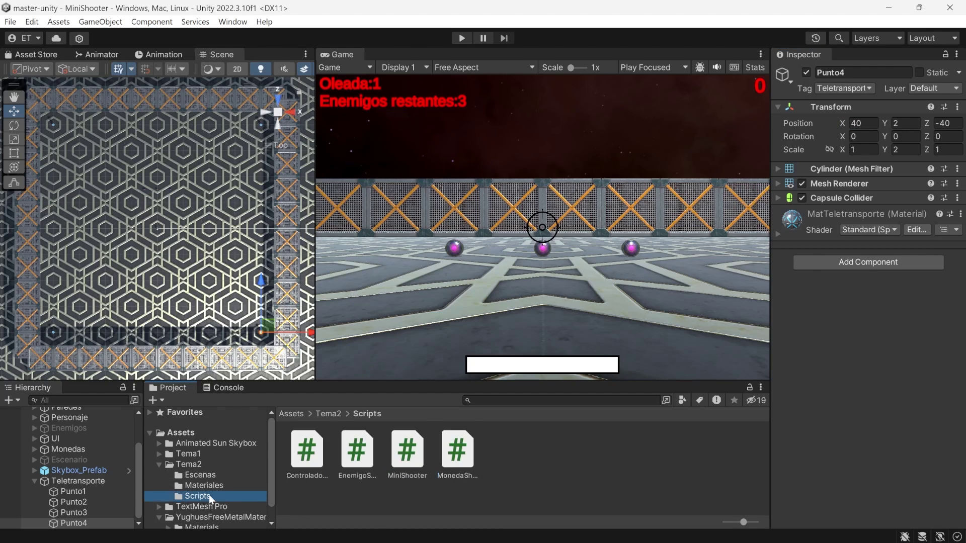
{"action": "left_click", "coordinate": [312, 455]}
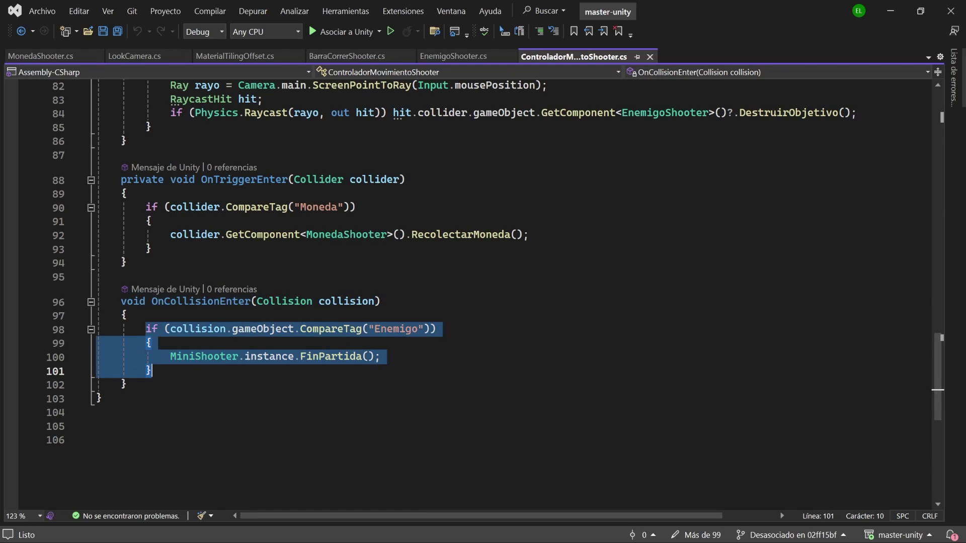
Step: Duplicate the Enemigo collision check inside OnCollisionEnter and change the copy's tag to Teletransporte
{"action": "key", "text": "End"}
{"action": "key", "text": "Return"}
{"action": "type", "text": "if (collision.gameObject.CompareTag(\"Enemigo\"))         {             MiniShooter.instance.FinPartida();         }"}
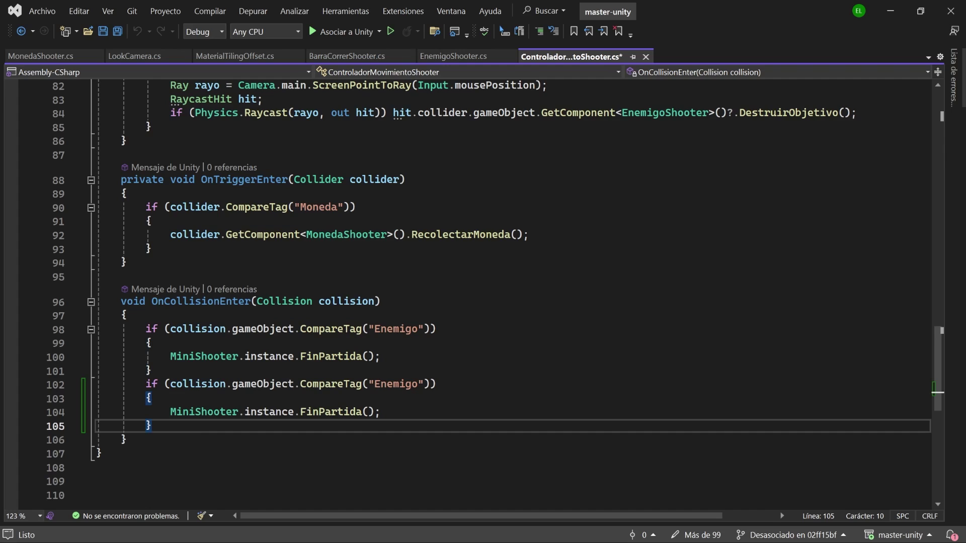
{"action": "double_click", "coordinate": [392, 387]}
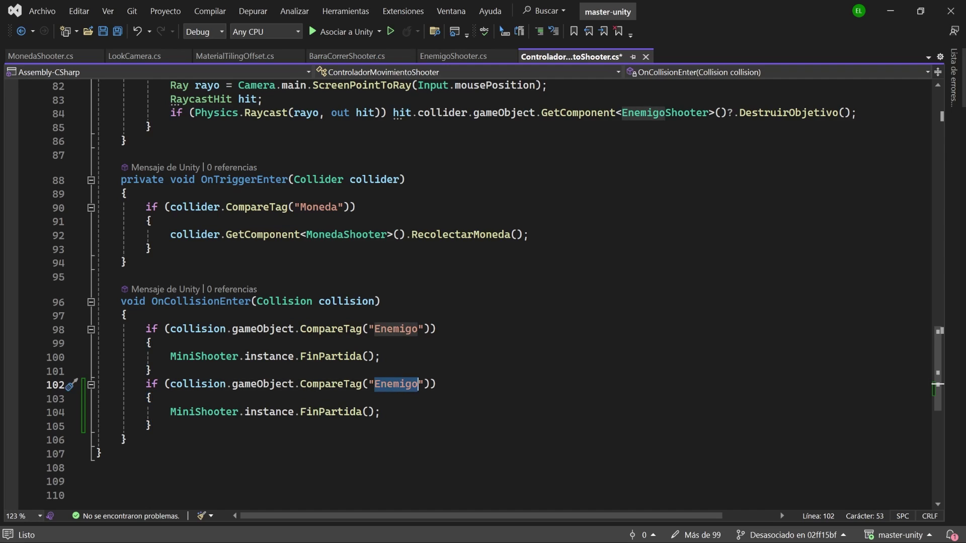
{"action": "type", "text": "Teletransporte"}
Step: Remove the FinPartida call from the body of the Teletransporte check
{"action": "key", "text": "Down"}
{"action": "key", "text": "Down"}
{"action": "key", "text": "Home"}
{"action": "key", "text": "shift+ctrl+Right"}
{"action": "key", "text": "shift+ctrl+Right"}
{"action": "key", "text": "shift+ctrl+Right"}
{"action": "key", "text": "shift+ctrl+Right"}
{"action": "key", "text": "shift+ctrl+Right"}
{"action": "key", "text": "shift+ctrl+Right"}
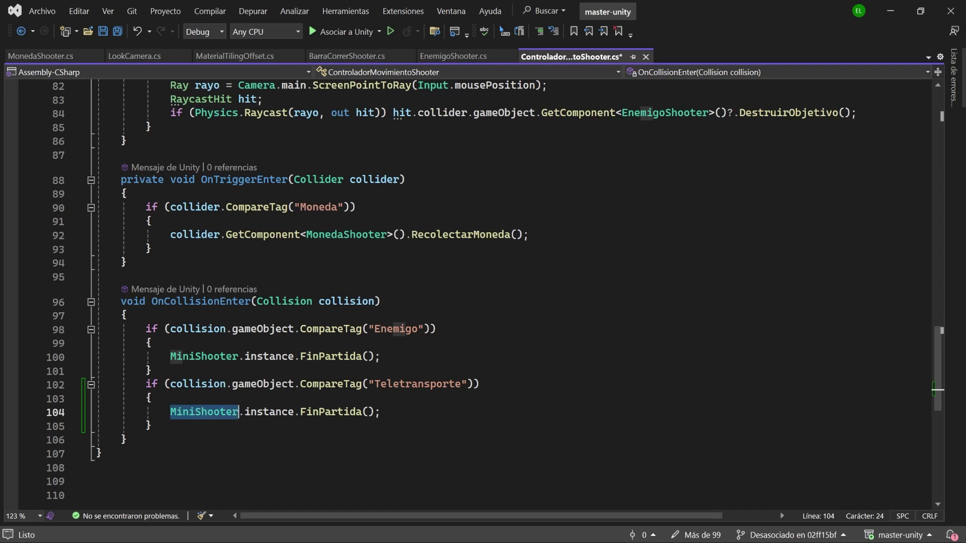
{"action": "key", "text": "Delete"}
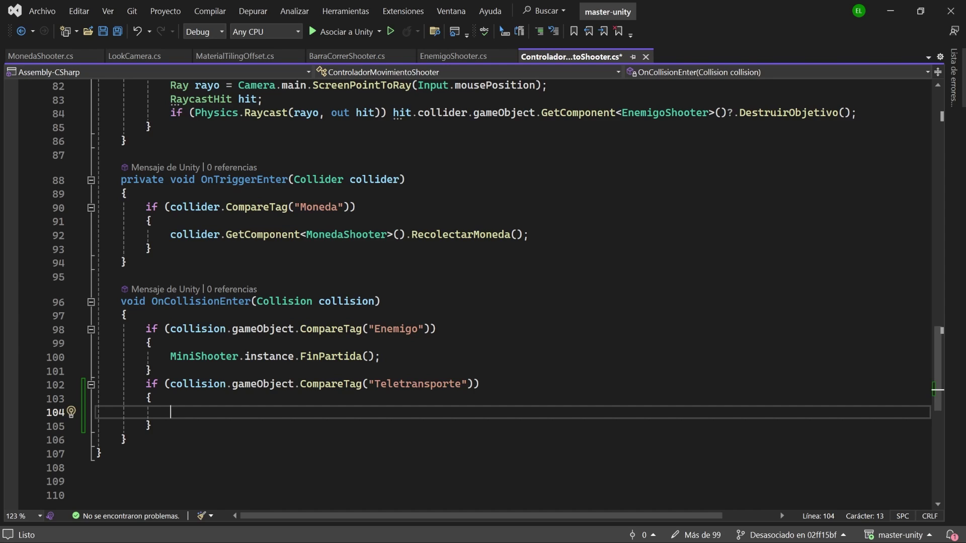
Step: Declare a GameObject array tels filled with GameObject.FindGameObjectsWithTag("Teletransporte") inside the Teletransporte check
{"action": "type", "text": "GameObject[] te"}
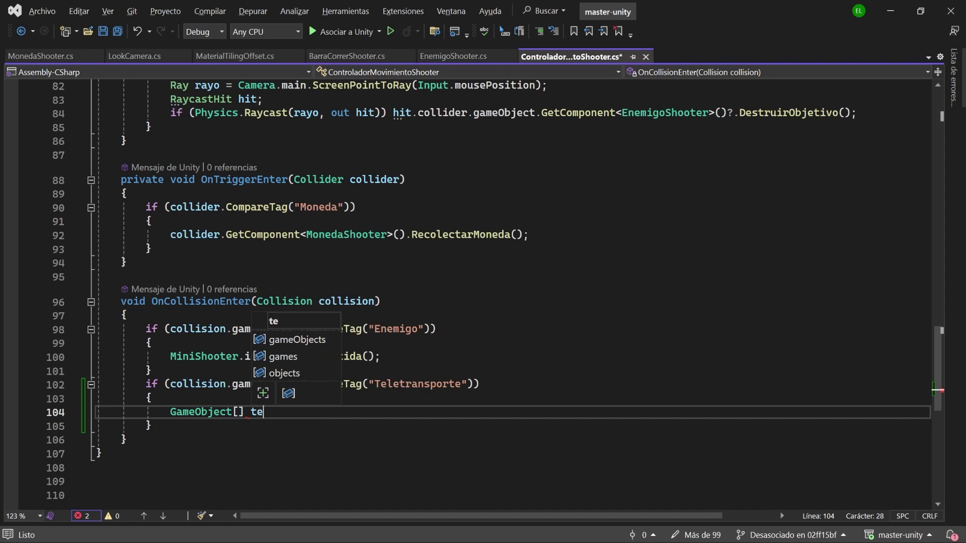
{"action": "type", "text": "ls = GameObject.Find"}
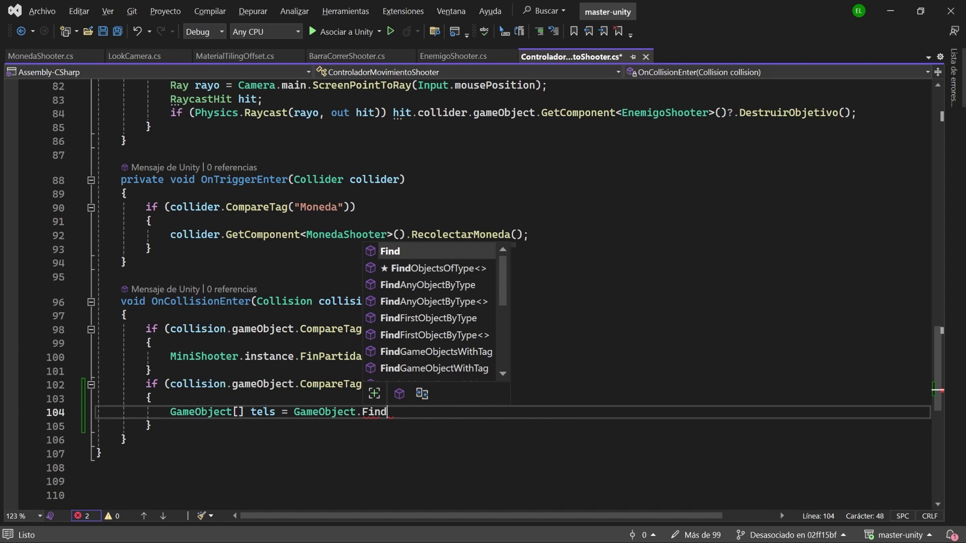
{"action": "type", "text": "GameObjectsWithTag"}
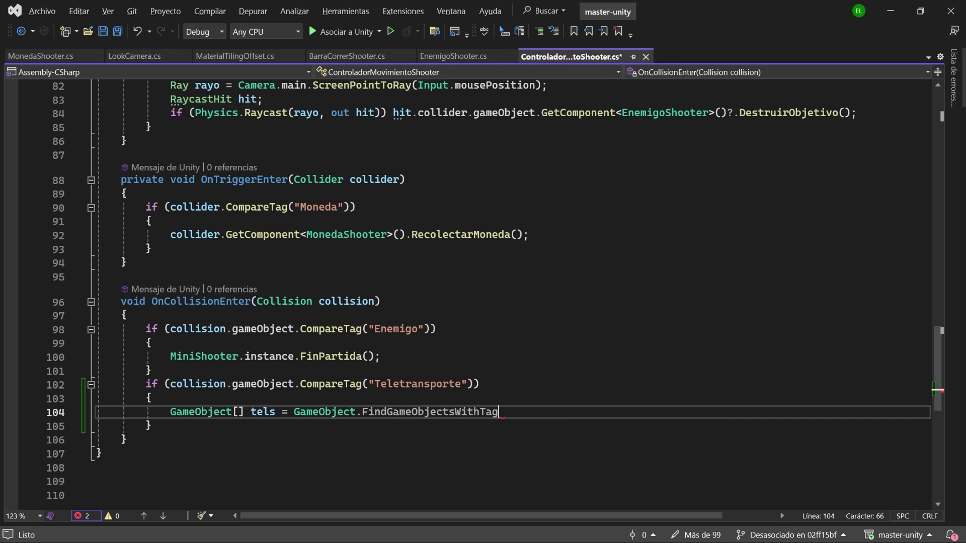
{"action": "type", "text": "(\"Tele"}
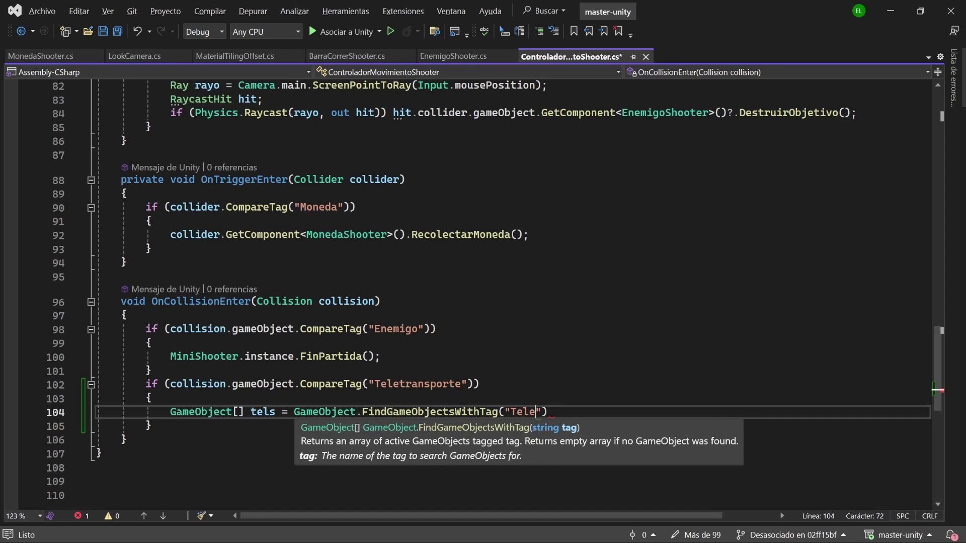
{"action": "type", "text": "transporte\");"}
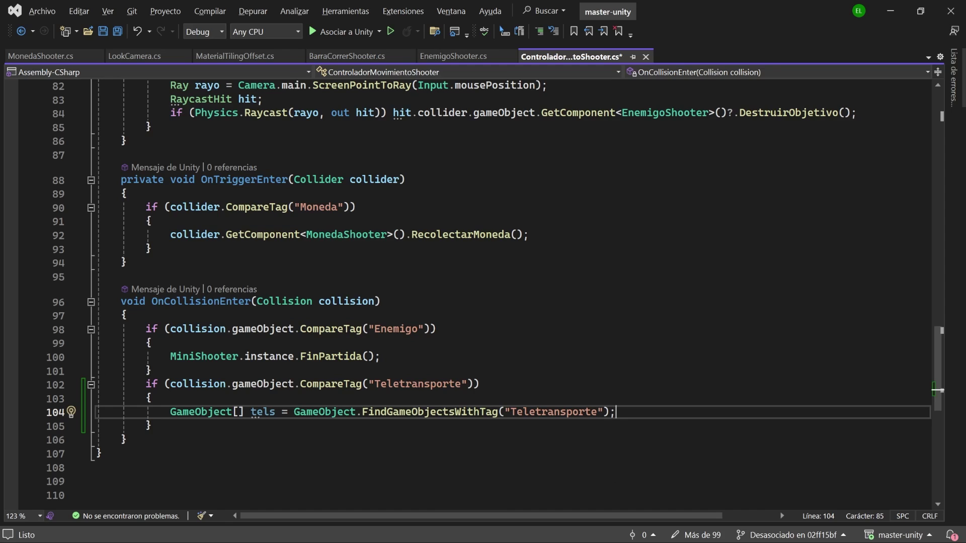
Step: Declare an integer variable indice below the tels array
{"action": "key", "text": "Return"}
{"action": "type", "text": "int "}
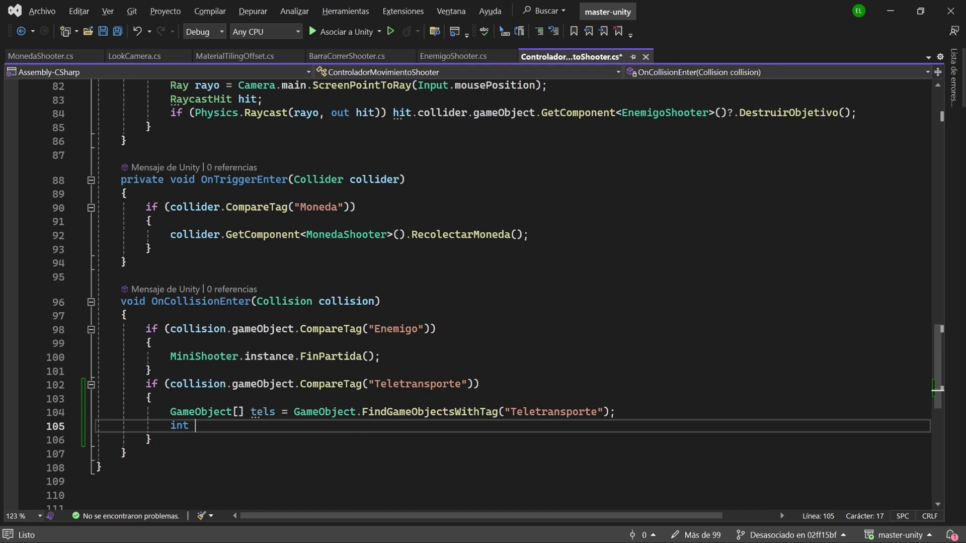
{"action": "type", "text": "indice"}
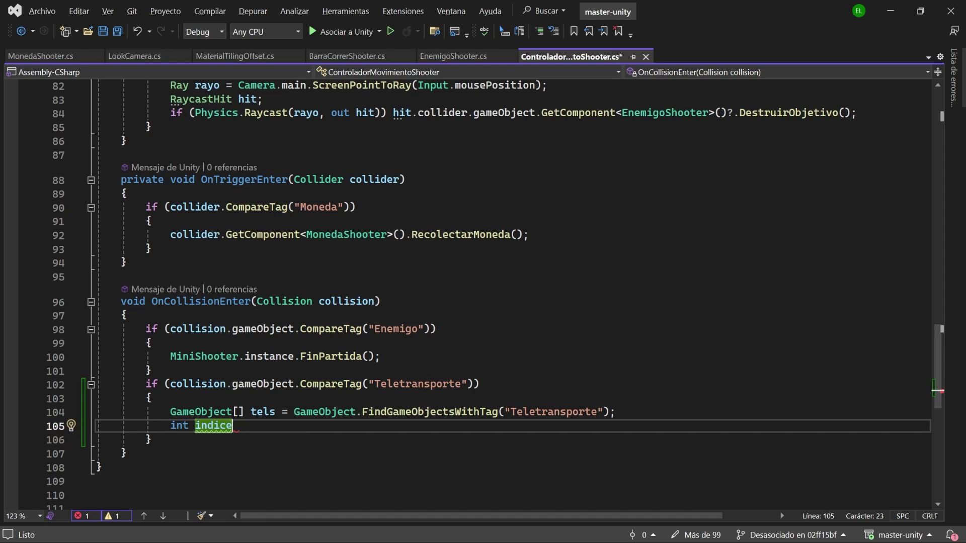
{"action": "type", "text": ";"}
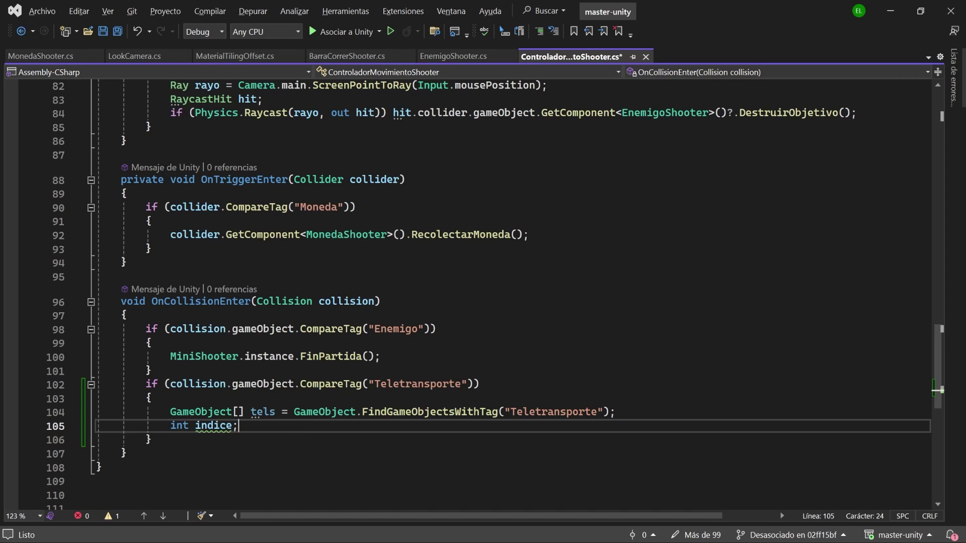
Step: Add an empty do-while loop that repeats while tels[indice] == collision.gameObject
{"action": "key", "text": "Return"}
{"action": "type", "text": "do {"}
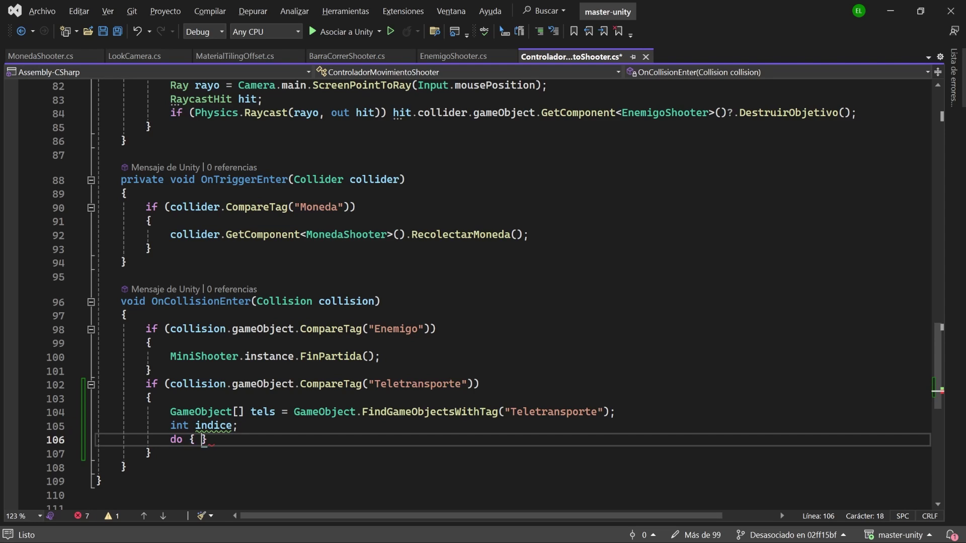
{"action": "key", "text": "Return"}
{"action": "key", "text": "Down"}
{"action": "type", "text": "while (tel"}
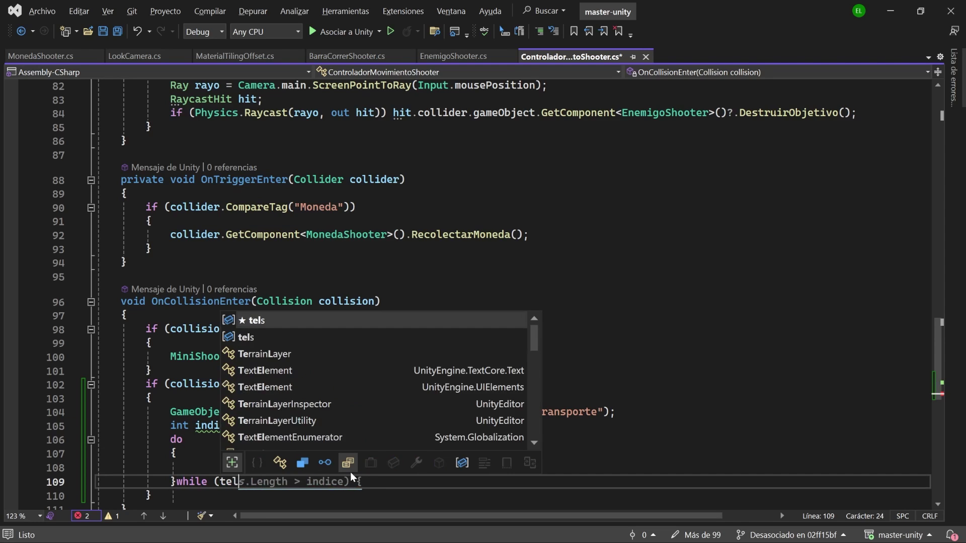
{"action": "type", "text": "s[indi"}
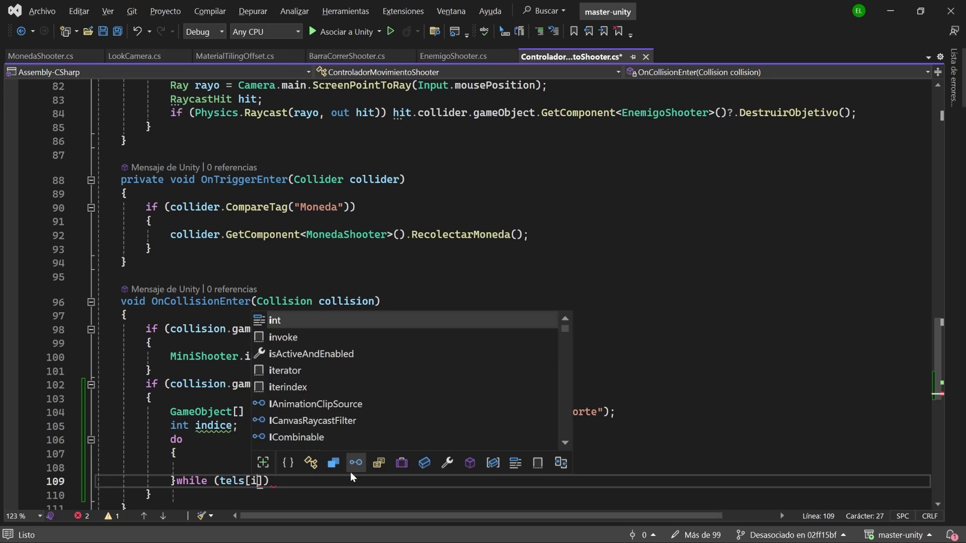
{"action": "type", "text": "ce] "}
{"action": "type", "text": "== col"}
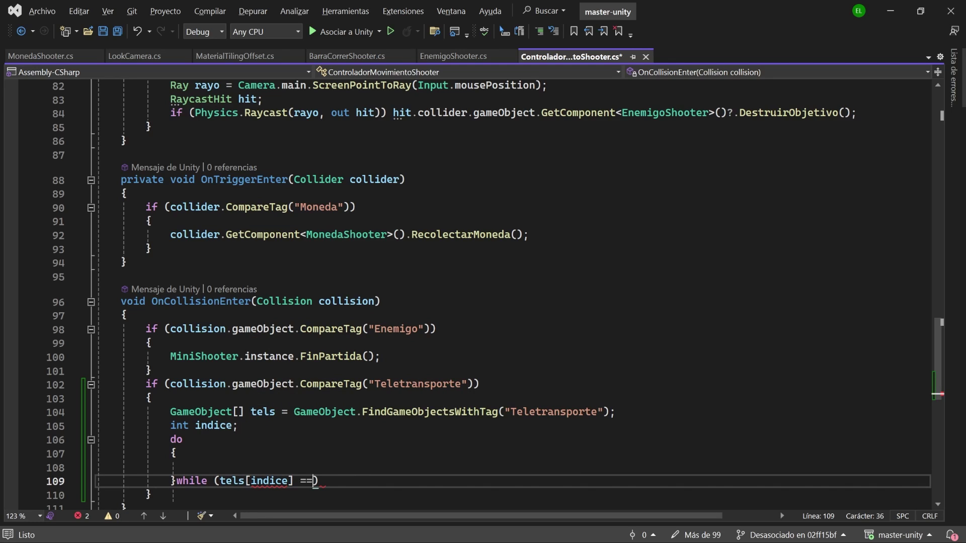
{"action": "type", "text": "ision.gameObject);"}
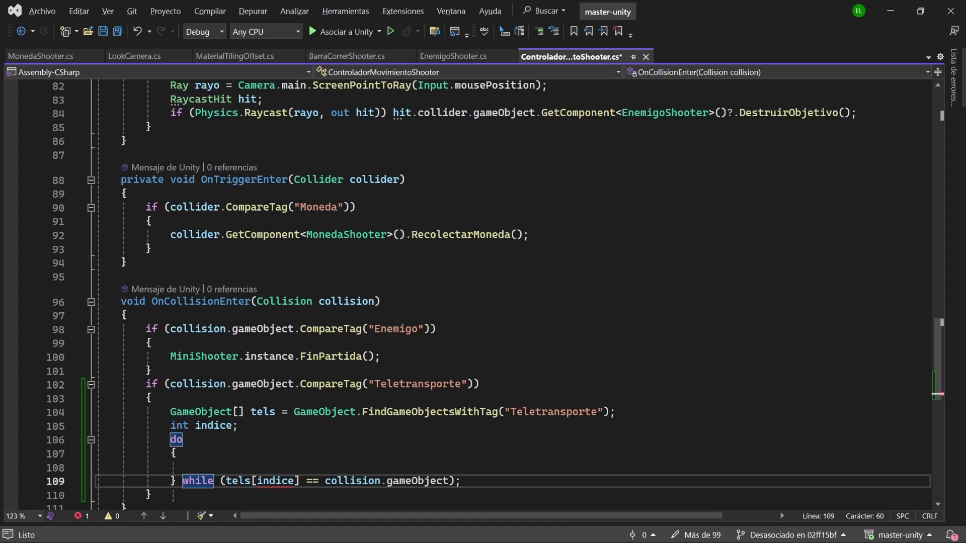
Step: Assign indice = Random.Range(0, tels.Length) inside the do-while loop
{"action": "scroll", "coordinate": [473, 292], "scroll_direction": "down", "scroll_amount": 1}
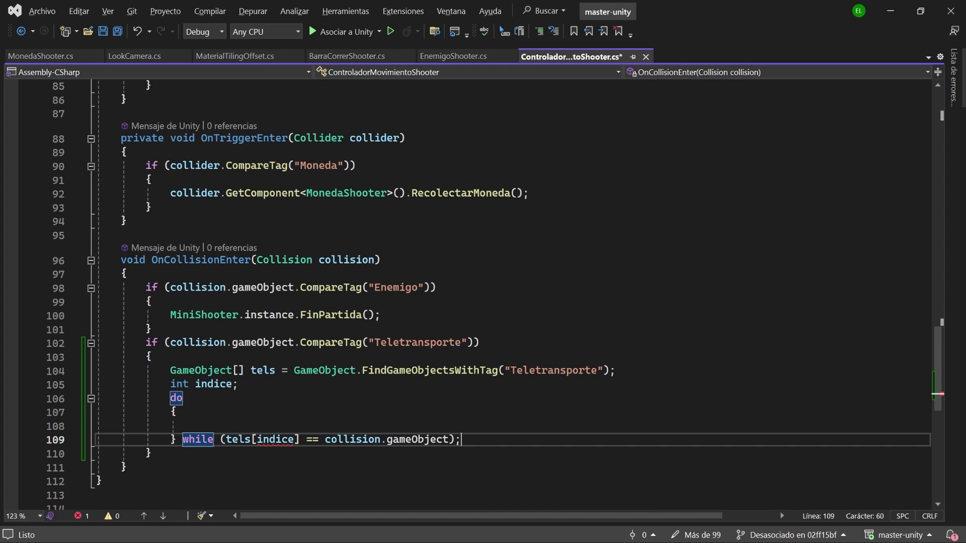
{"action": "left_click_drag", "start_coordinate": [237, 385], "coordinate": [196, 387]}
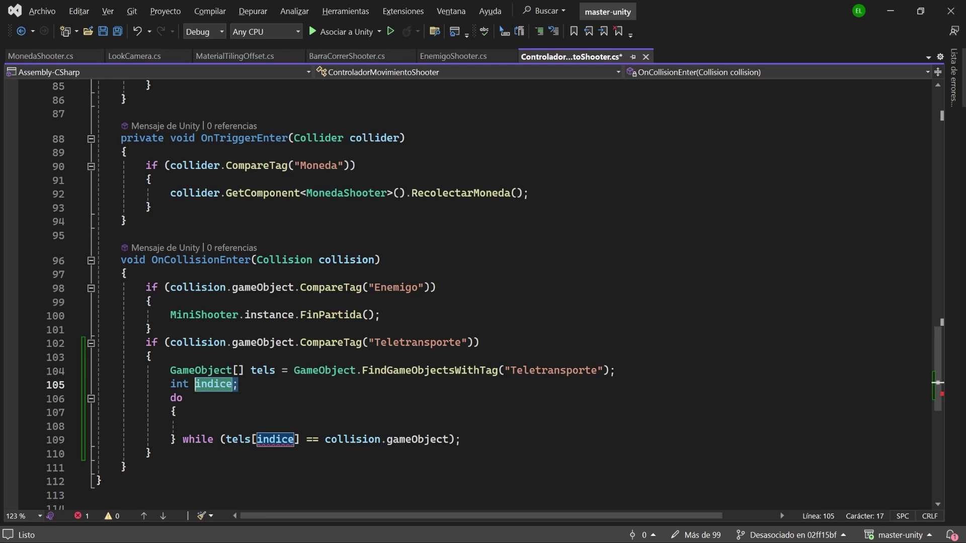
{"action": "left_click_drag", "start_coordinate": [325, 439], "coordinate": [448, 440]}
{"action": "left_click", "coordinate": [177, 413]}
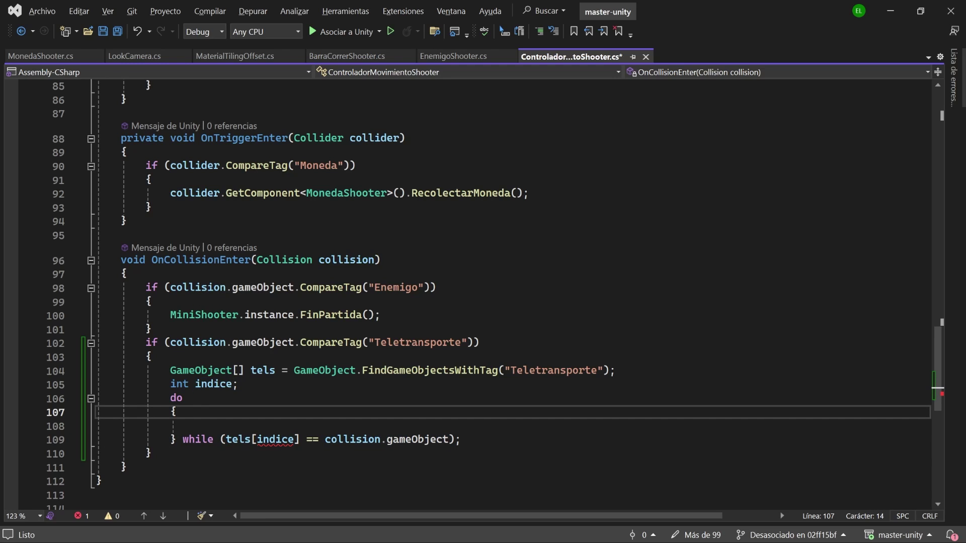
{"action": "key", "text": "Return"}
{"action": "type", "text": "indice "}
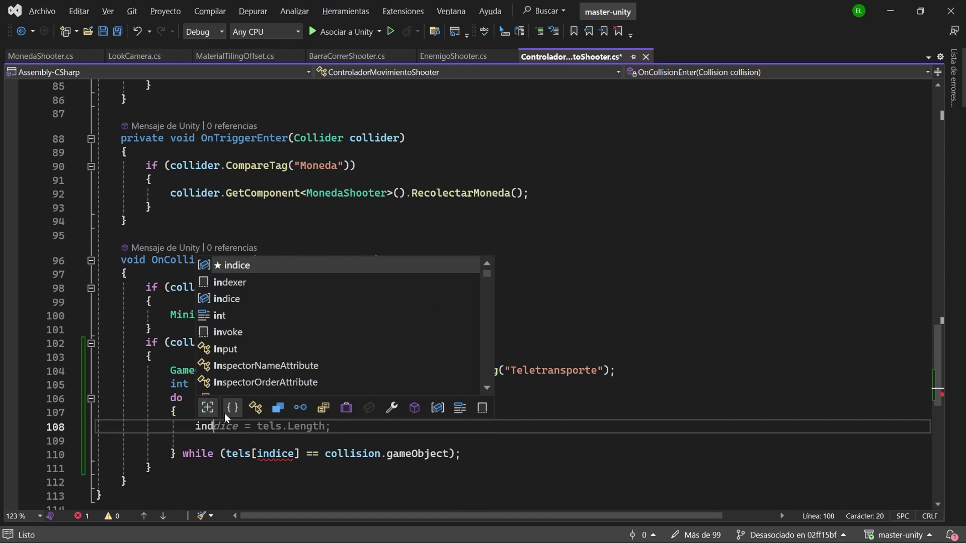
{"action": "type", "text": "=Te"}
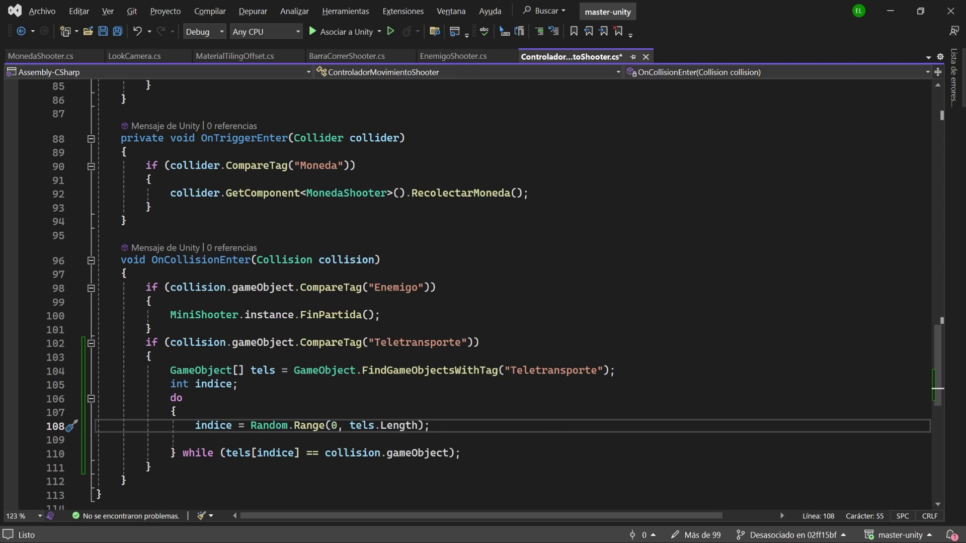
Step: Declare Vector3 pos = new Vector3() between the indice declaration and the loop
{"action": "left_click", "coordinate": [238, 384]}
{"action": "key", "text": "Return"}
{"action": "type", "text": "Vecyt"}
{"action": "key", "text": "BackSpace"}
{"action": "key", "text": "BackSpace"}
{"action": "type", "text": "t"}
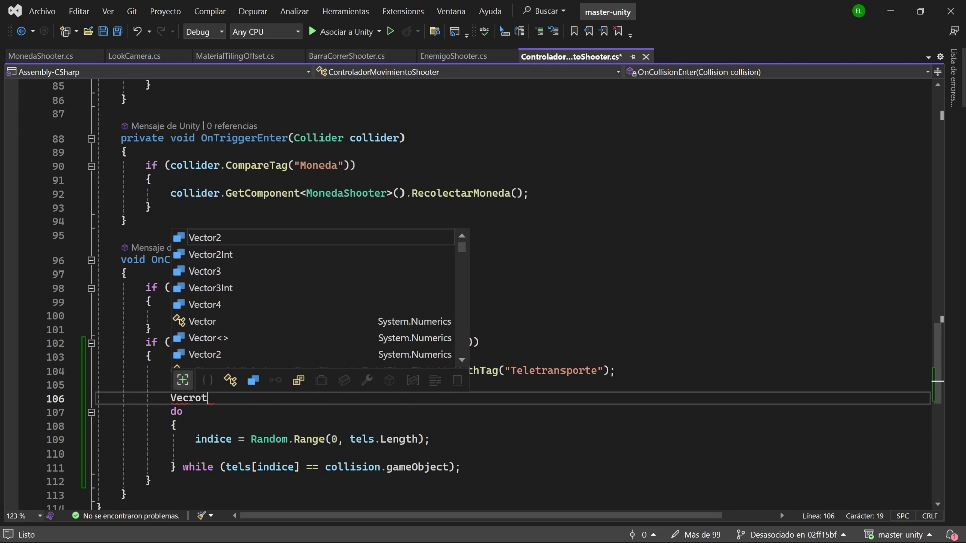
{"action": "type", "text": "or3 pos = new Vector3();"}
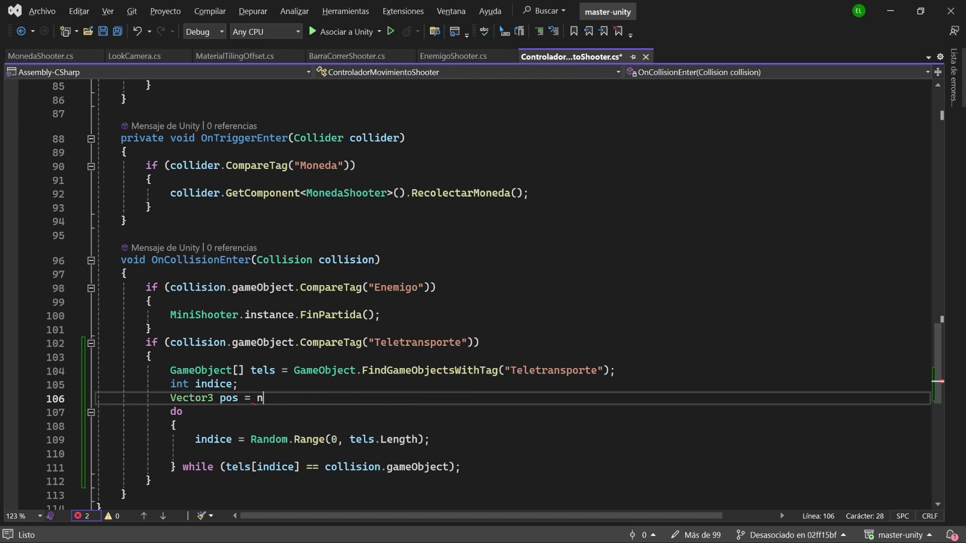
Step: Assign pos = tels[indice].transform.position inside the loop, below the random index line
{"action": "left_click", "coordinate": [430, 439]}
{"action": "key", "text": "Return"}
{"action": "type", "text": "pos = t"}
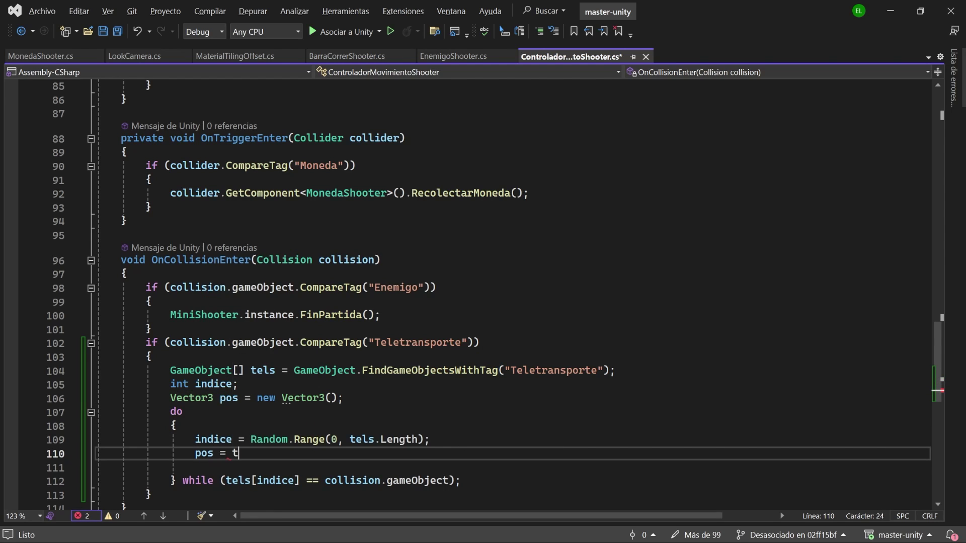
{"action": "type", "text": "els[indice].transform.position;"}
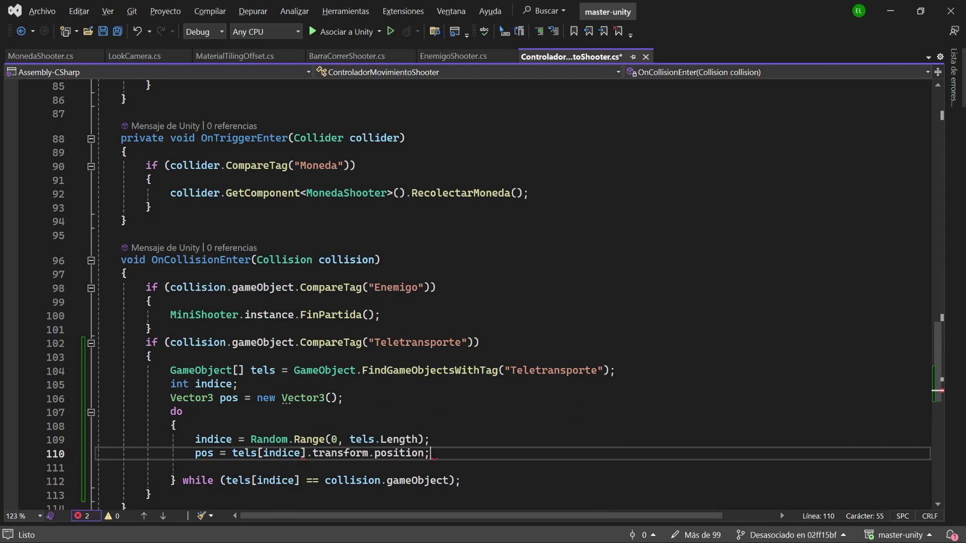
Step: Below the do-while loop, add a line assigning new Vector3 to transform.position
{"action": "scroll", "coordinate": [465, 446], "scroll_direction": "down", "scroll_amount": 2}
{"action": "left_click_drag", "start_coordinate": [464, 399], "coordinate": [134, 329]}
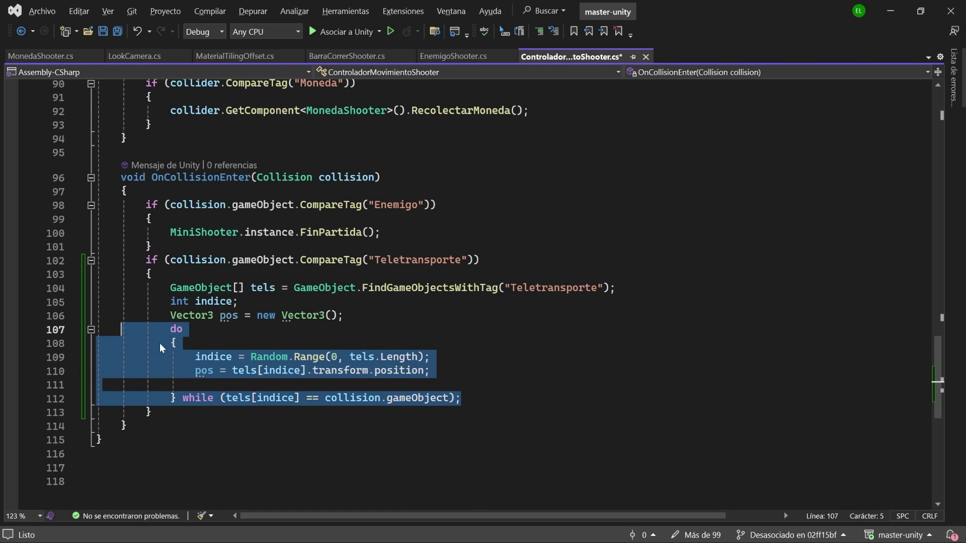
{"action": "left_click", "coordinate": [246, 371]}
{"action": "left_click", "coordinate": [212, 371]}
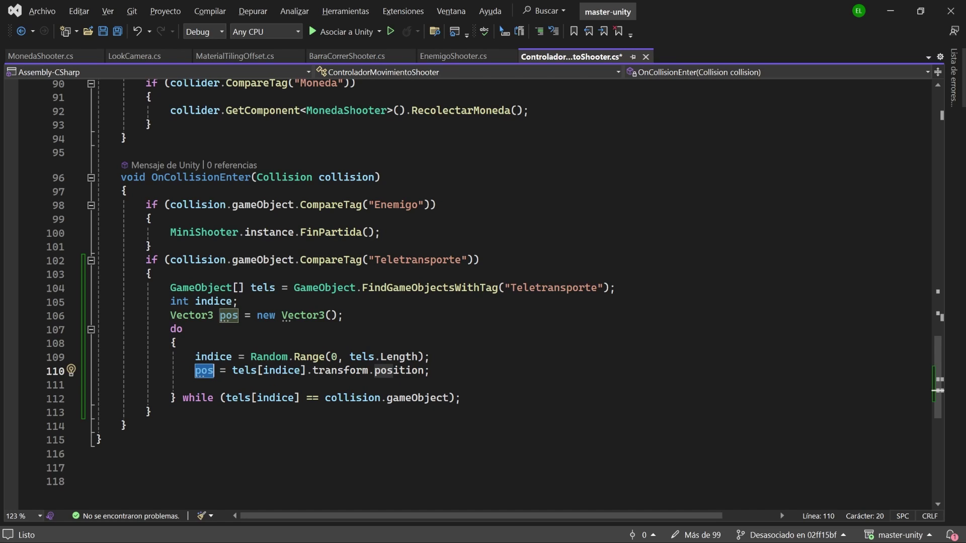
{"action": "left_click", "coordinate": [461, 398]}
{"action": "key", "text": "Return"}
{"action": "key", "text": "Return"}
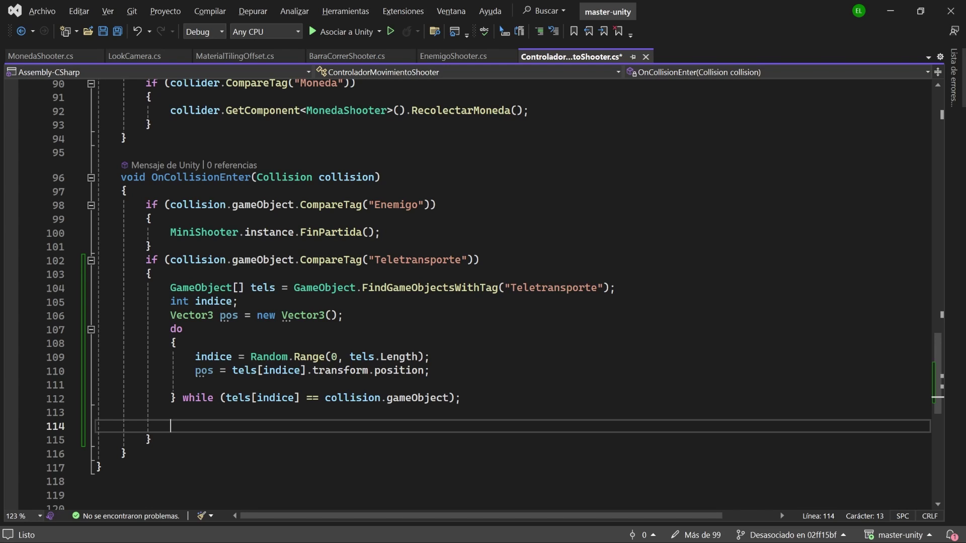
{"action": "type", "text": "tra"}
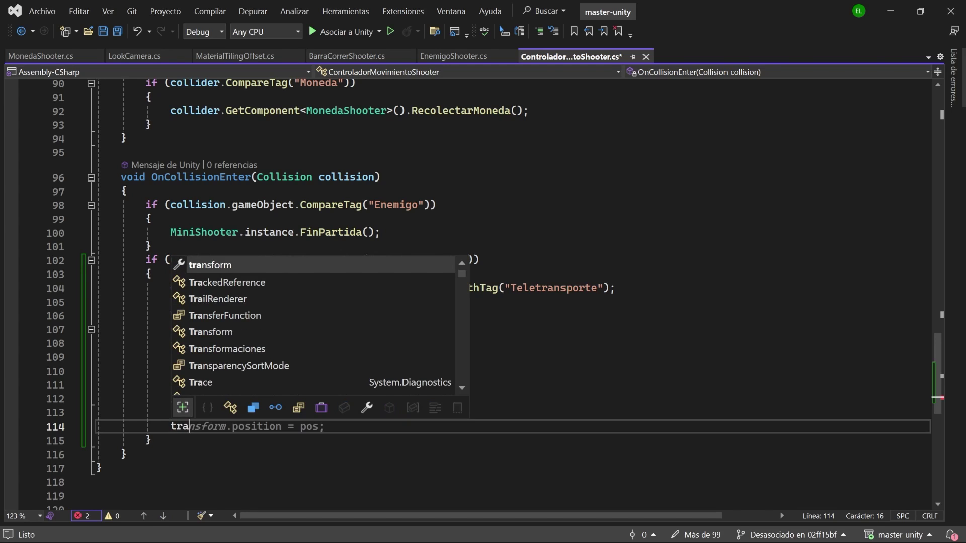
{"action": "type", "text": "nsform.po"}
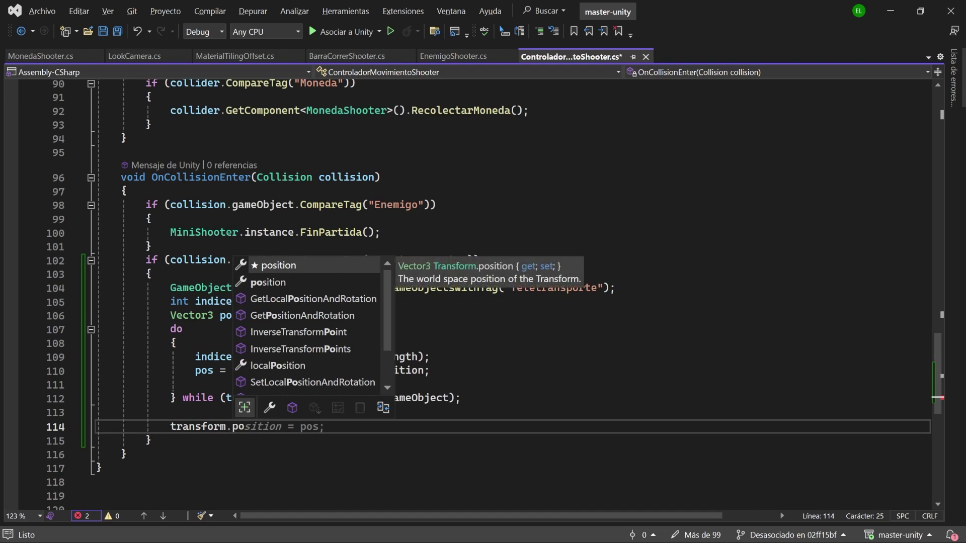
{"action": "type", "text": "sition = new"}
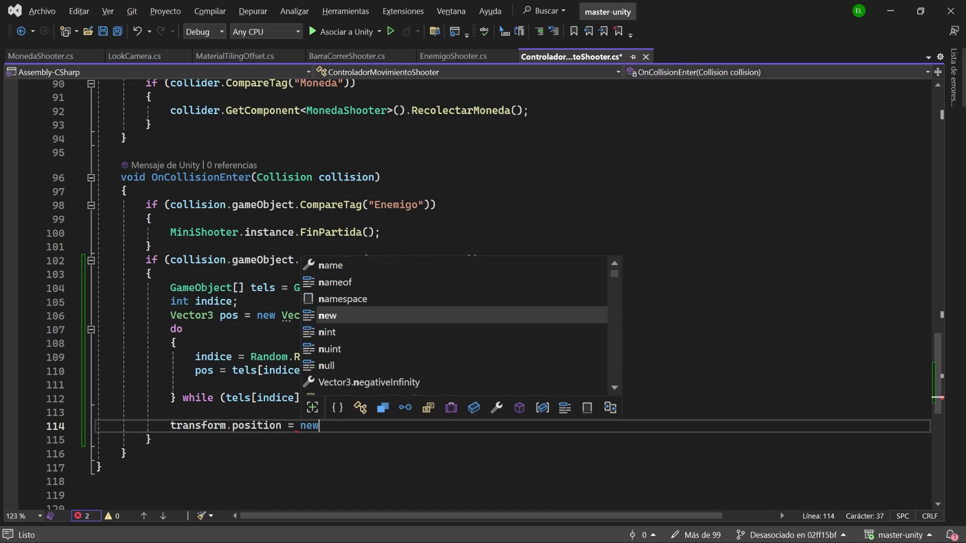
{"action": "key", "text": "Tab"}
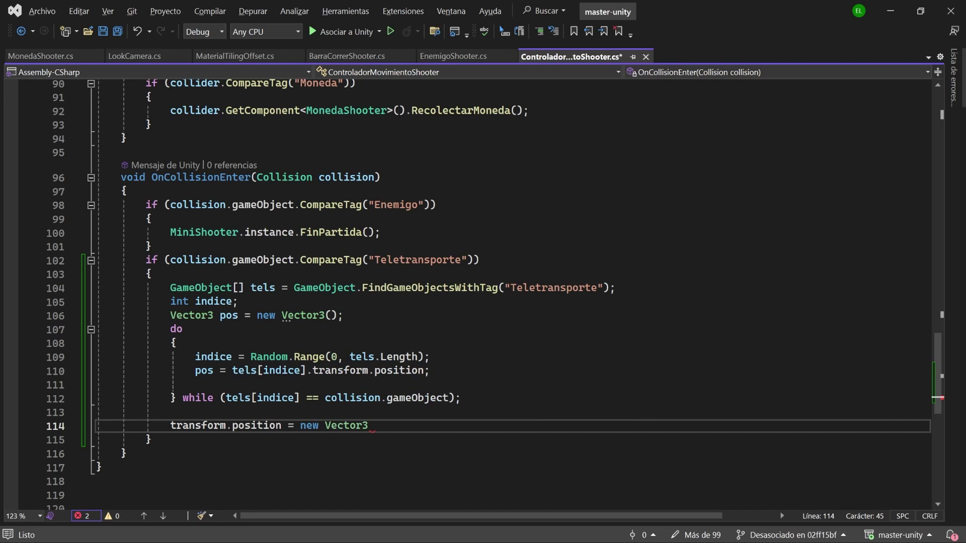
Step: Give the new Vector3 the arguments pos.x + 1, transform.position.y and pos.z + 1, and save all files
{"action": "type", "text": "(pos"}
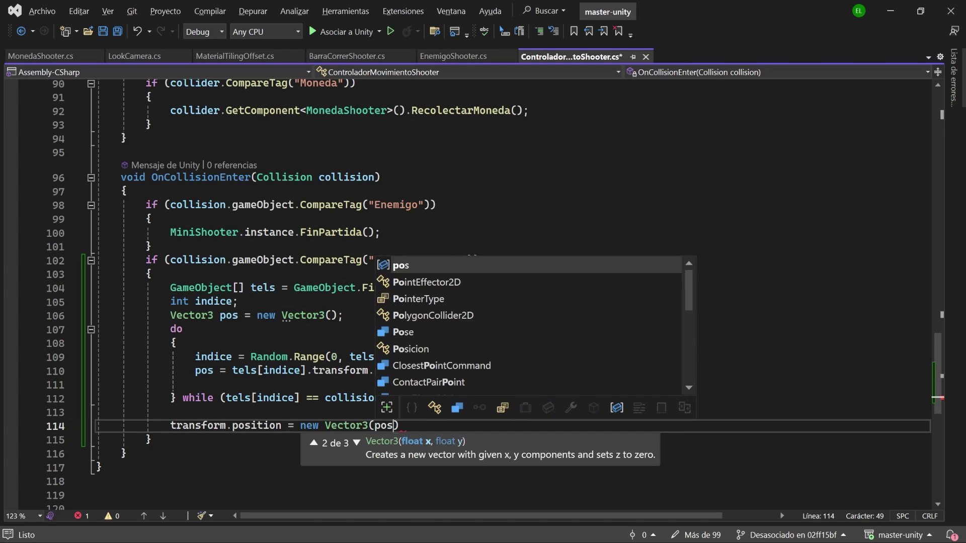
{"action": "type", "text": ".x"}
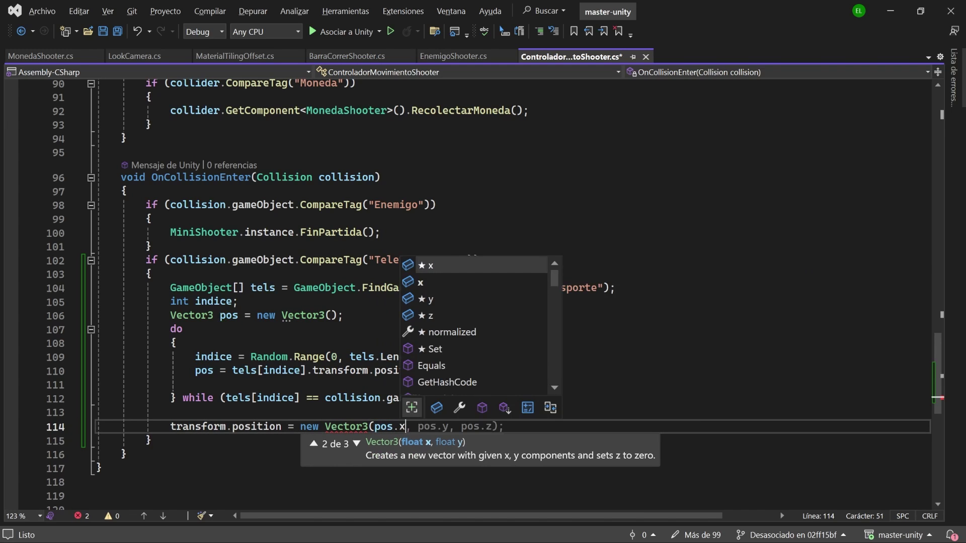
{"action": "type", "text": " +"}
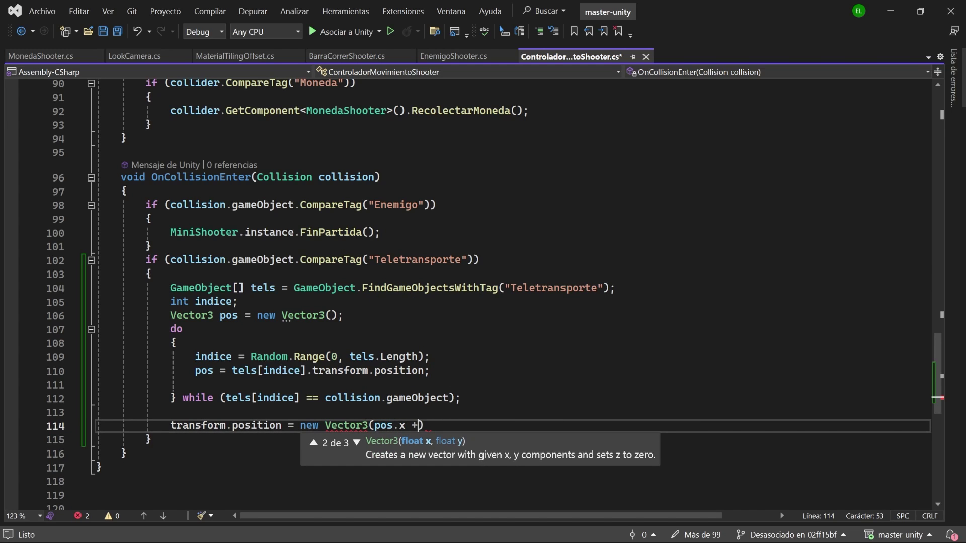
{"action": "type", "text": " 1, tr"}
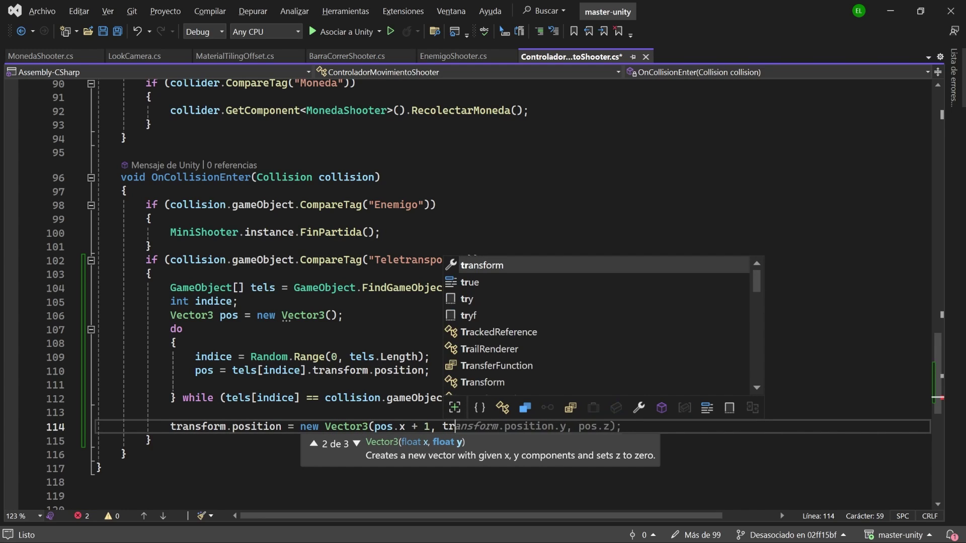
{"action": "key", "text": "Tab"}
{"action": "key", "text": "Tab"}
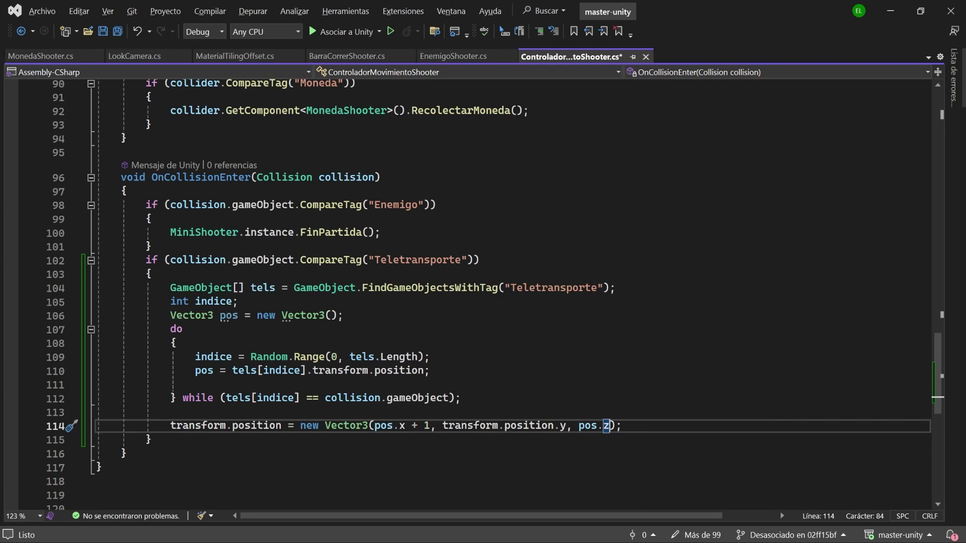
{"action": "type", "text": "+ 1"}
{"action": "key", "text": "End"}
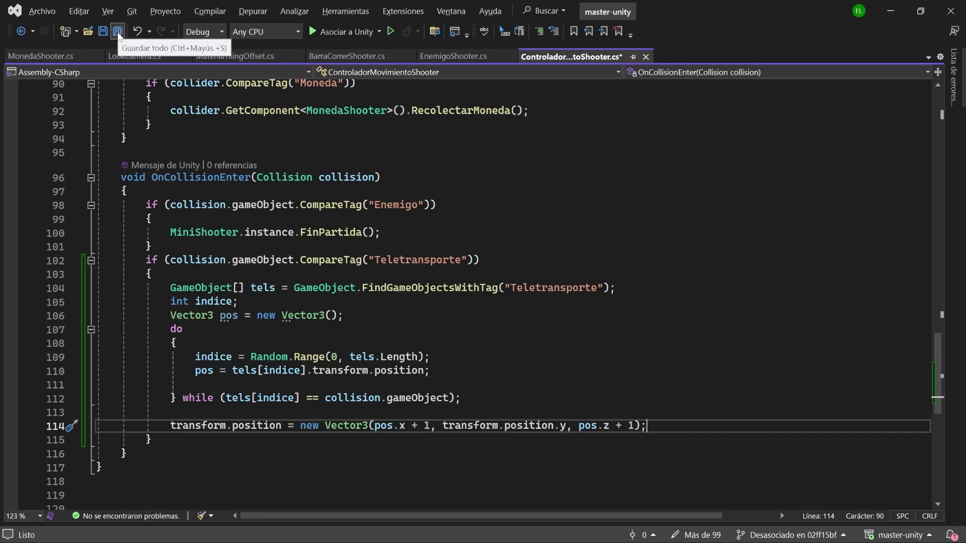
{"action": "left_click", "coordinate": [117, 32]}
Step: Switch to Unity and playtest the game, running the player into the corner teleport points to test the random teleport
{"action": "left_click", "coordinate": [898, 9]}
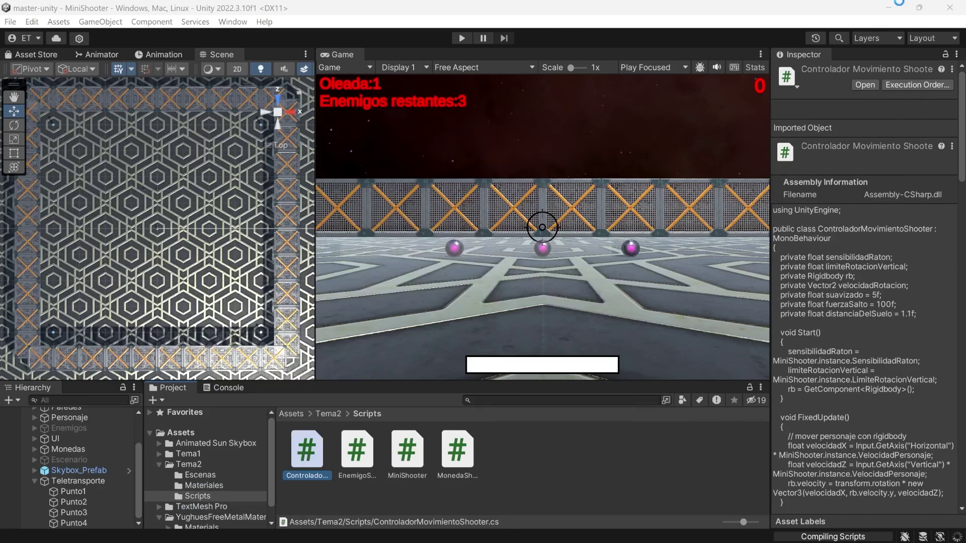
{"action": "key", "text": "shift+w"}
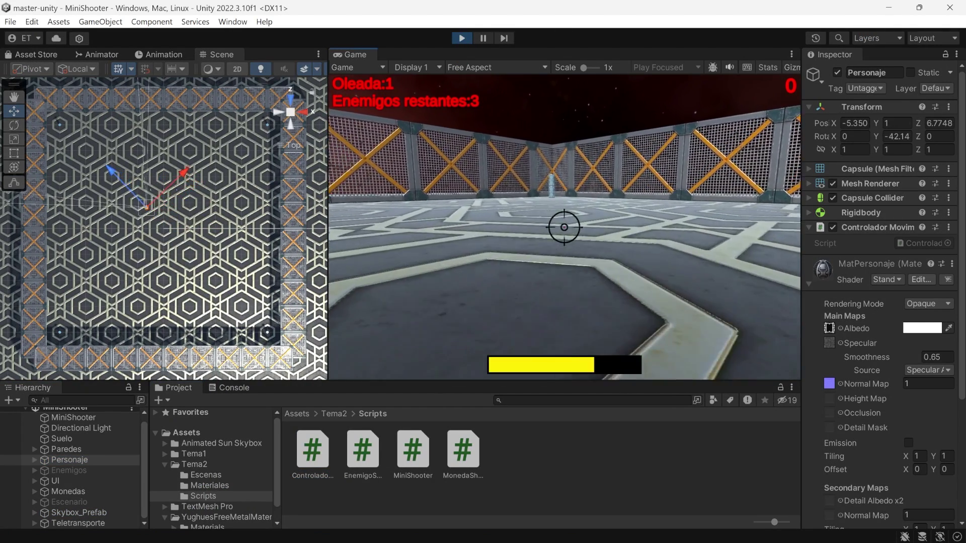
{"action": "key", "text": "shift+w"}
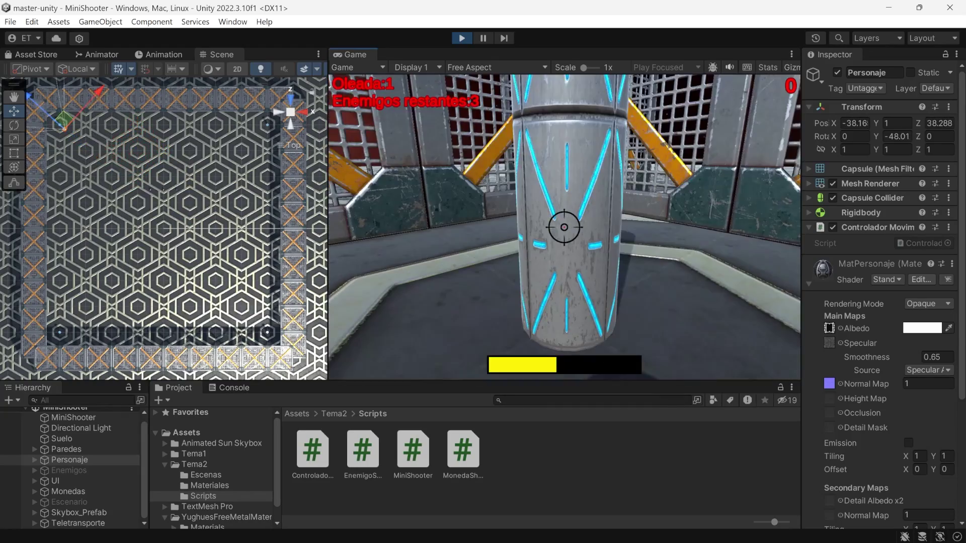
{"action": "key", "text": "shift+w"}
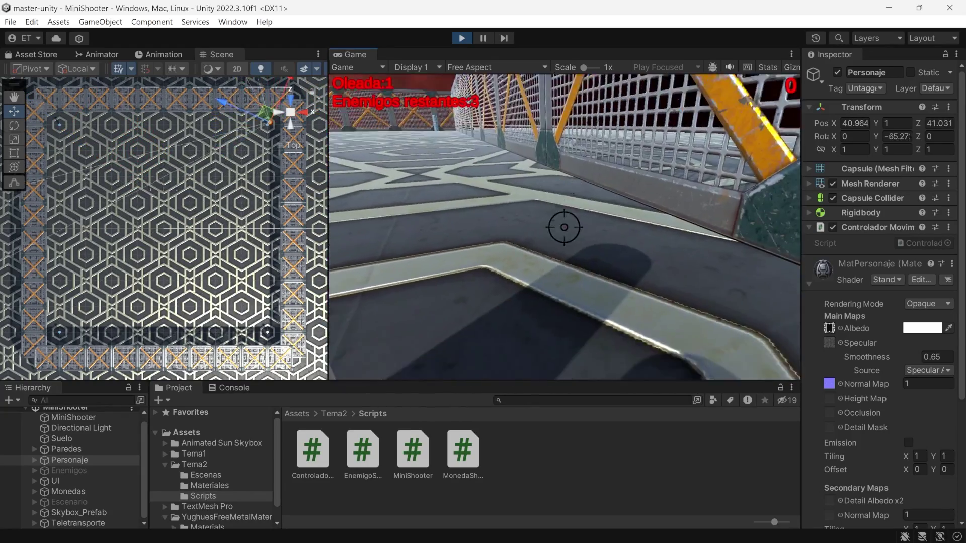
{"action": "key", "text": "w"}
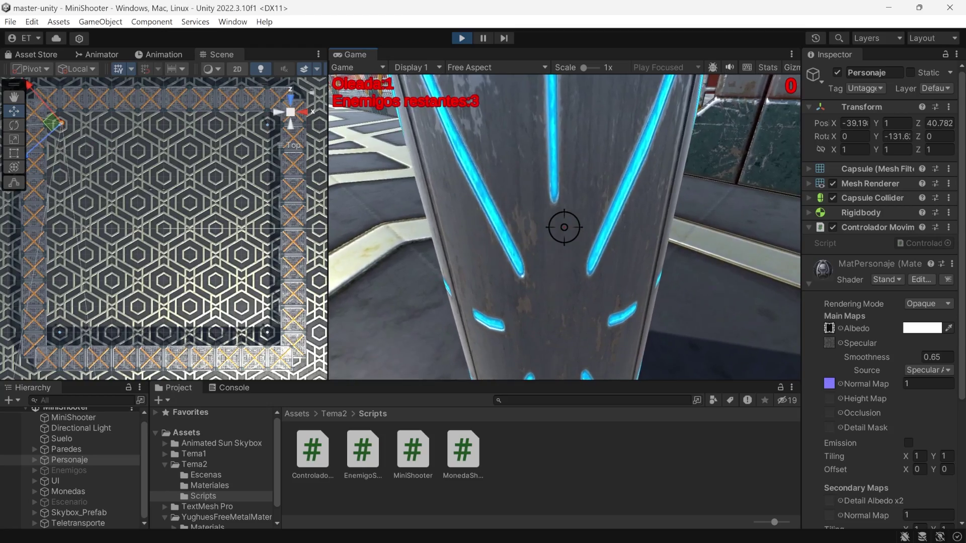
{"action": "key", "text": "w"}
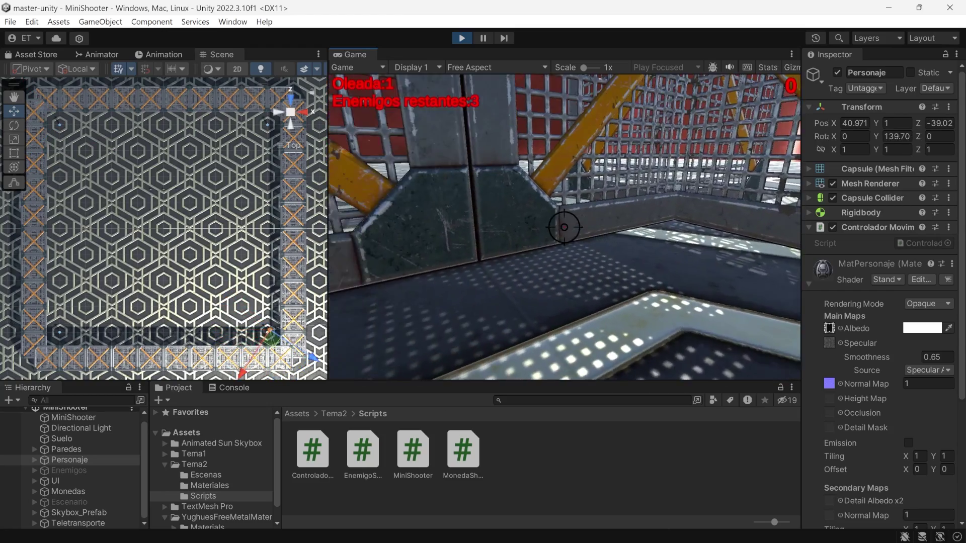
{"action": "key", "text": "w"}
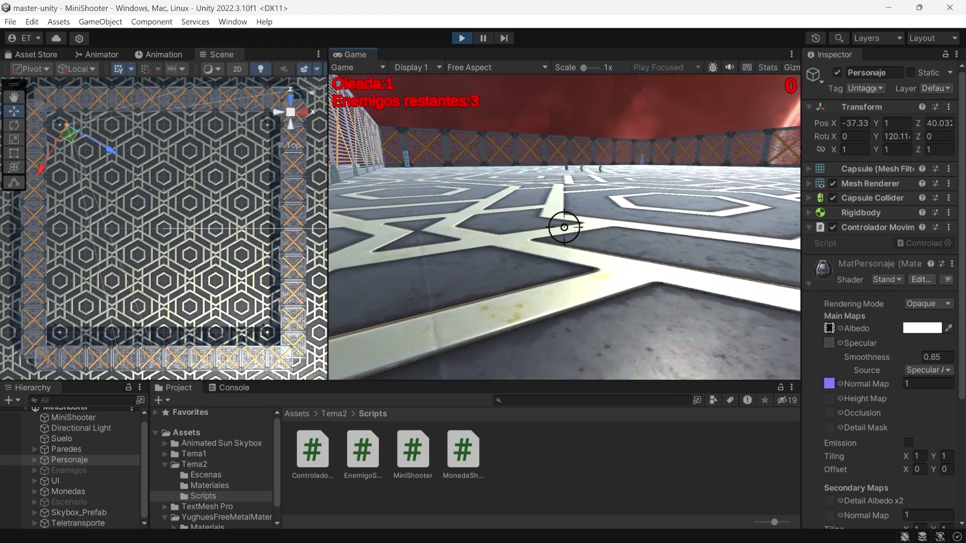
{"action": "key", "text": "w"}
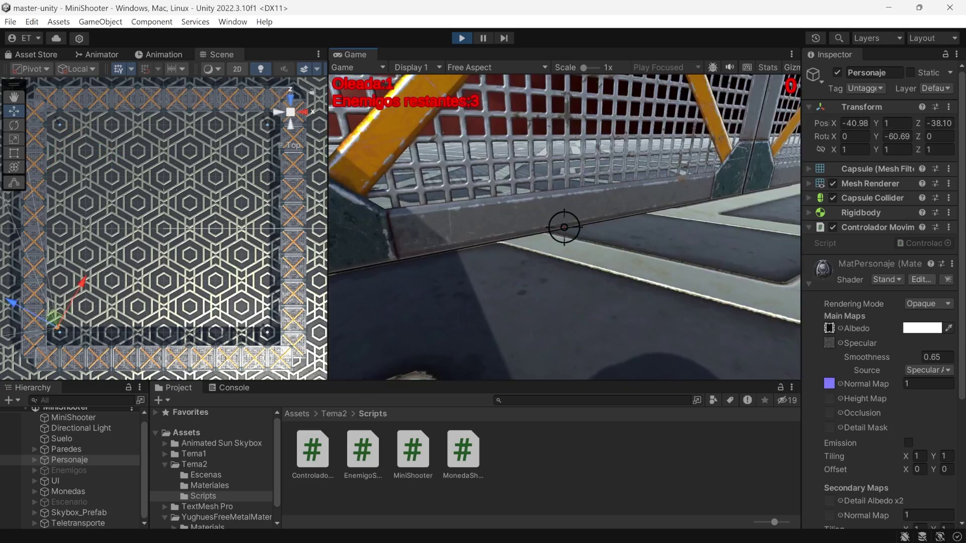
{"action": "key", "text": "w"}
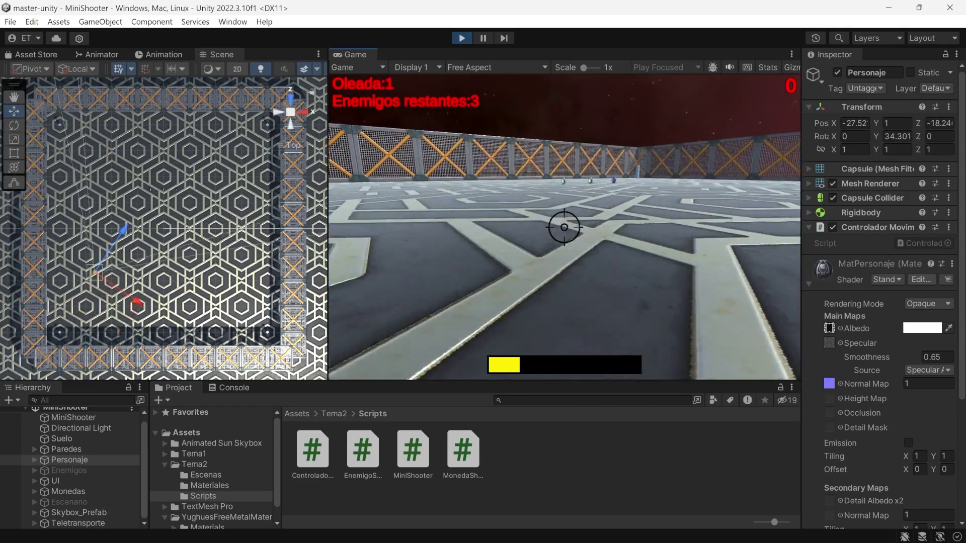
{"action": "key", "text": "w"}
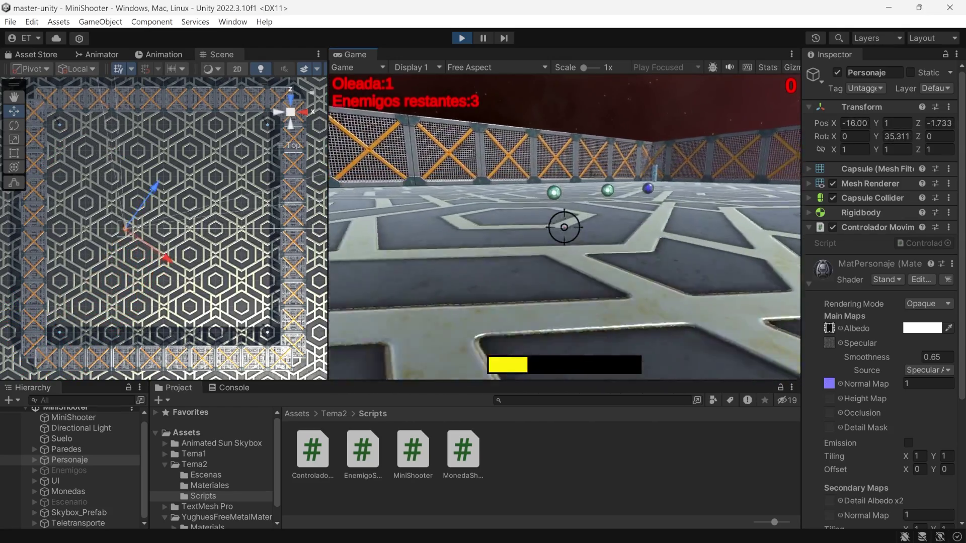
{"action": "key", "text": "w"}
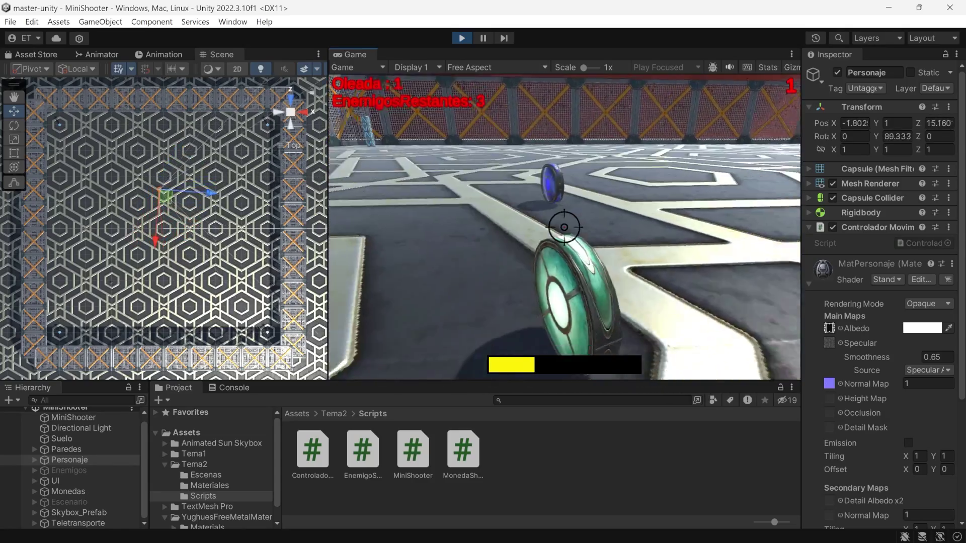
{"action": "key", "text": "w"}
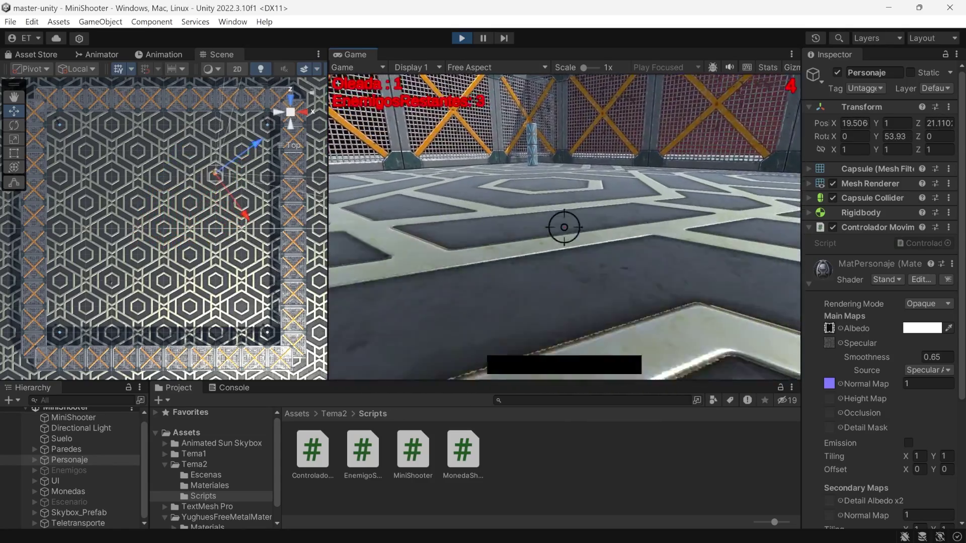
{"action": "key", "text": "w"}
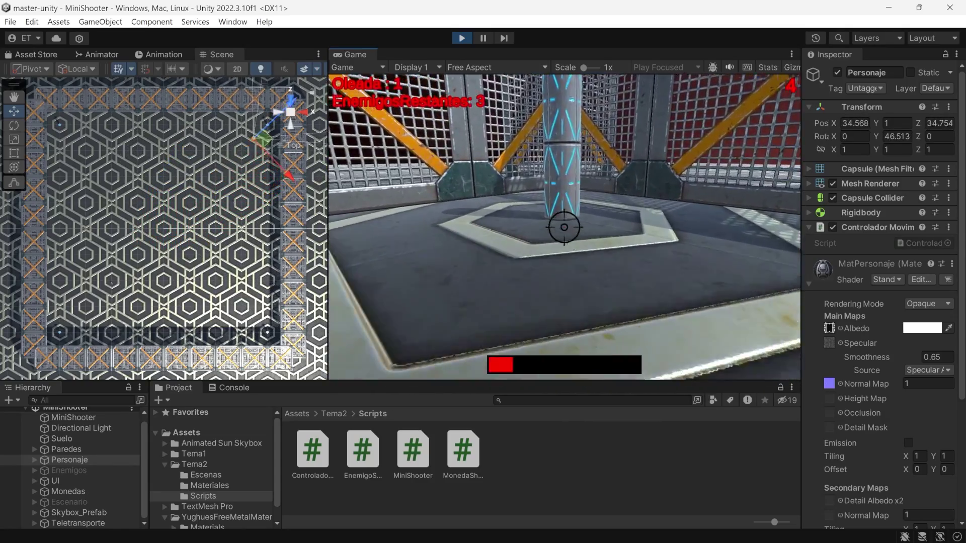
{"action": "key", "text": "w"}
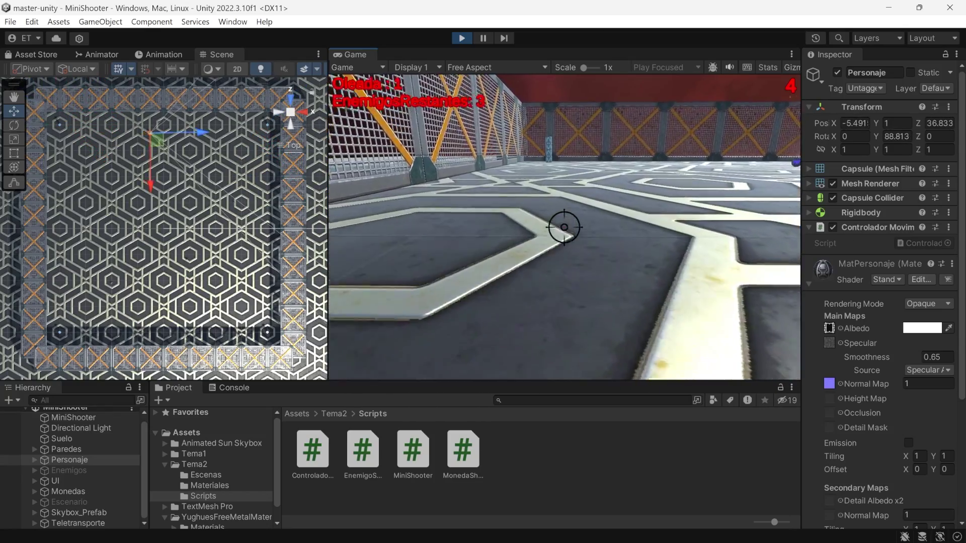
{"action": "key", "text": "w"}
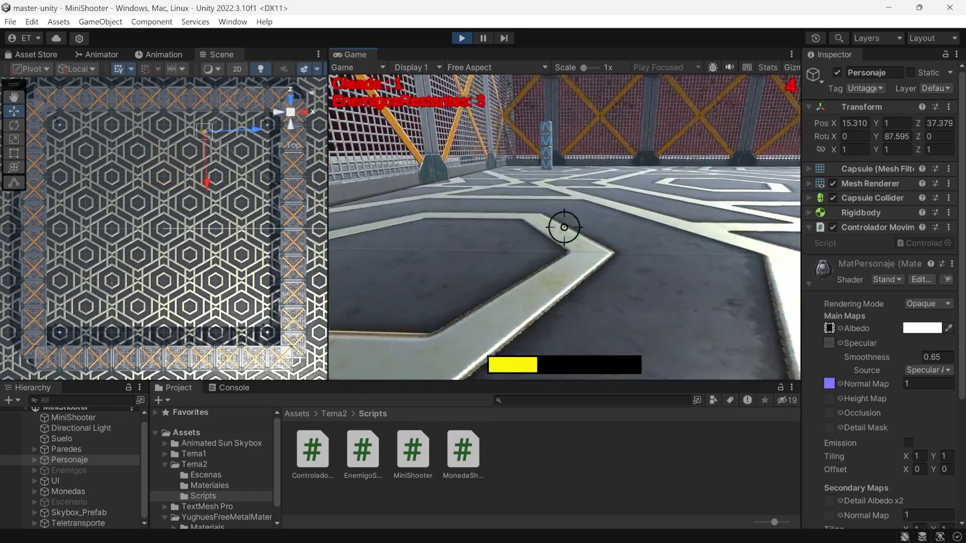
{"action": "key", "text": "w"}
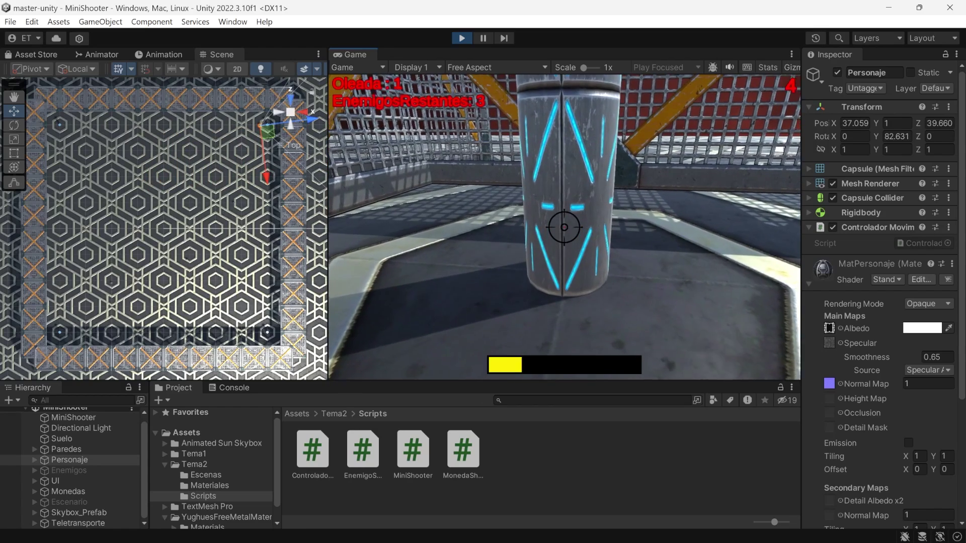
{"action": "key", "text": "w"}
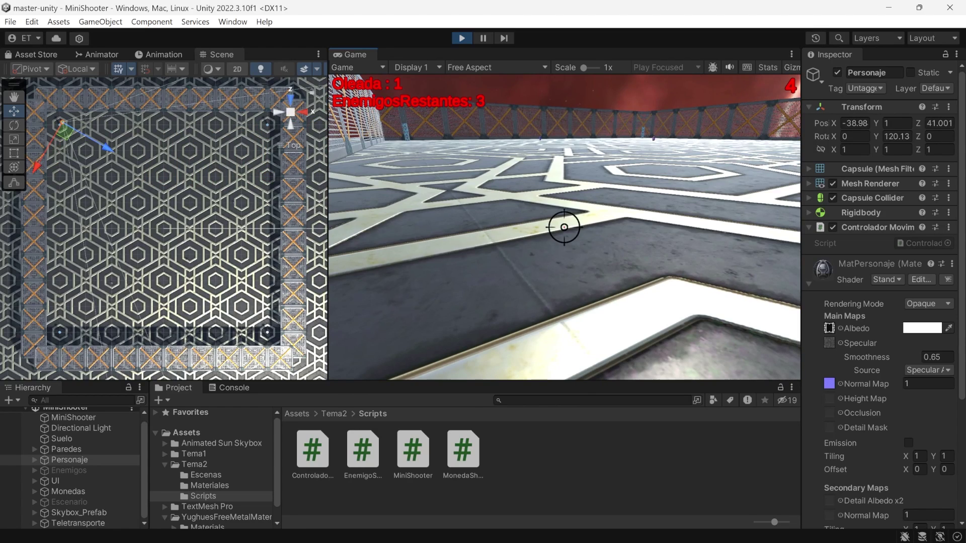
Step: Back in Visual Studio, replace transform.position.y with pos.y in the new Vector3 and save the script
{"action": "key", "text": "alt+Tab"}
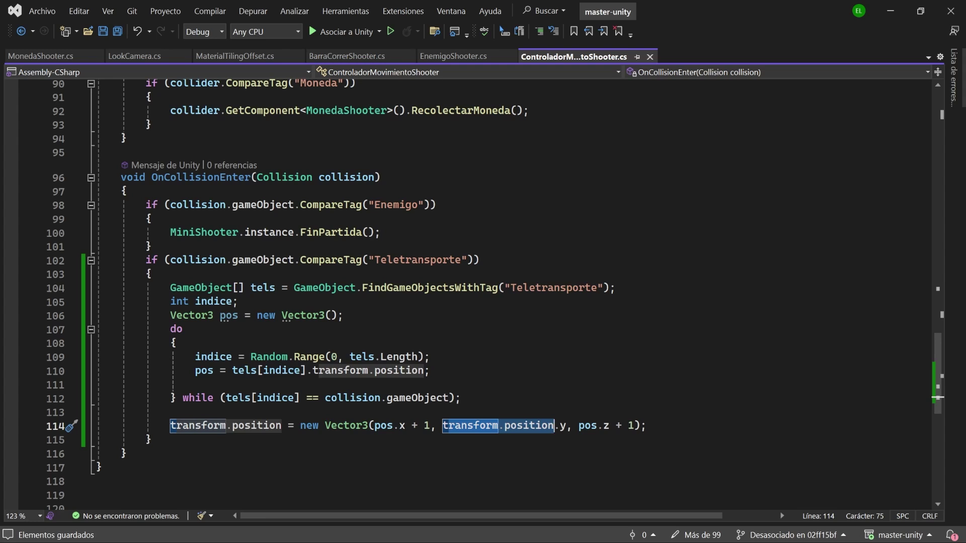
{"action": "key", "text": "BackSpace"}
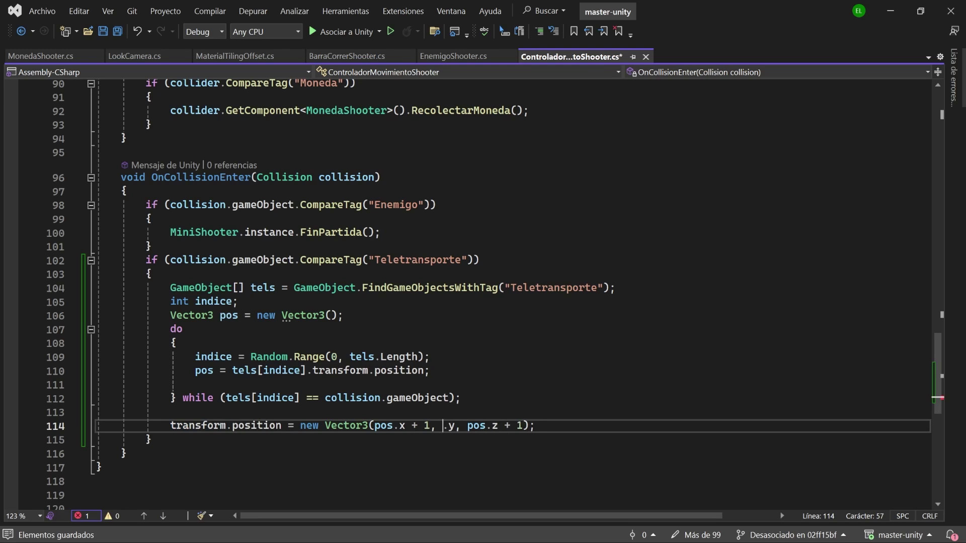
{"action": "type", "text": "pos"}
{"action": "key", "text": "End"}
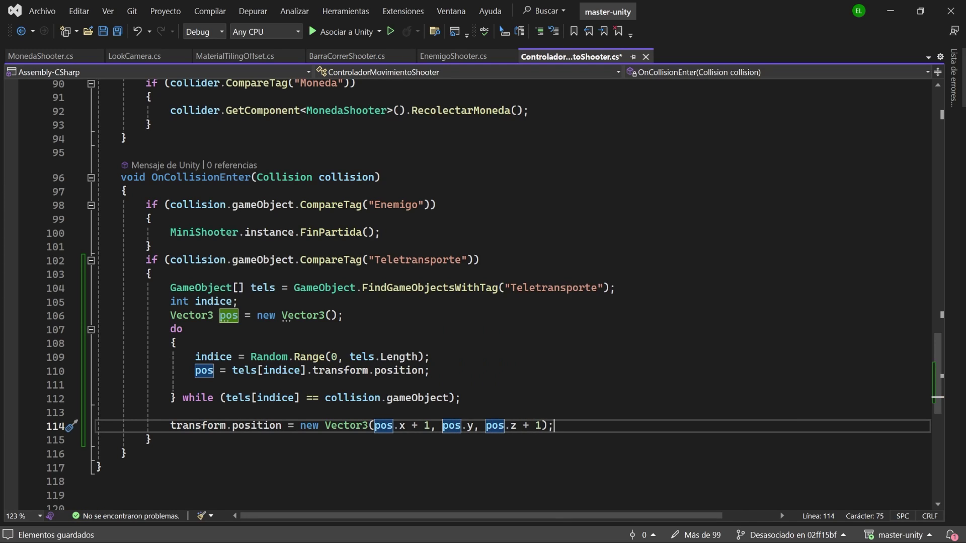
{"action": "key", "text": "ctrl+s"}
Step: Switch to Unity and compare the Transform positions of the Punto1 teleport point and the Personaje object
{"action": "left_click", "coordinate": [890, 10]}
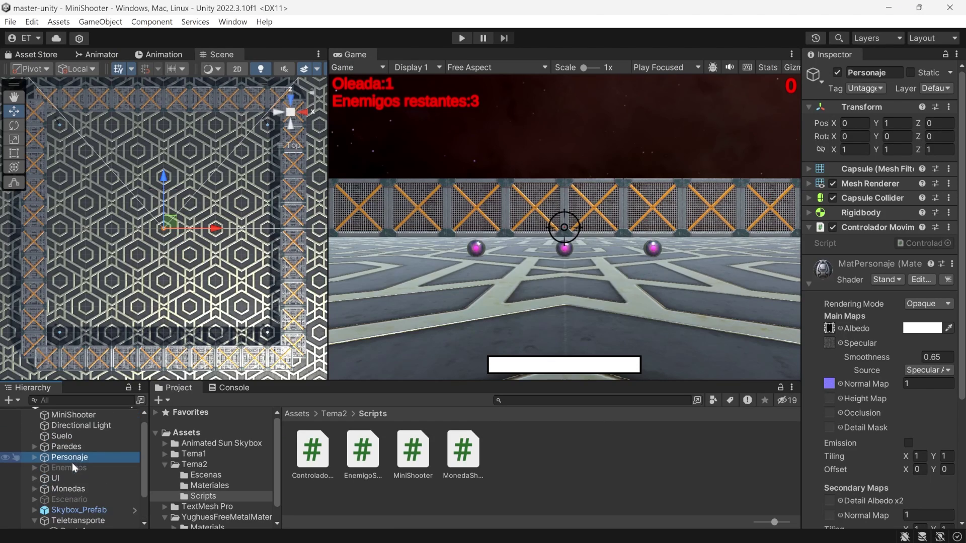
{"action": "scroll", "coordinate": [78, 492], "scroll_direction": "down", "scroll_amount": 2}
{"action": "scroll", "coordinate": [77, 510], "scroll_direction": "up", "scroll_amount": 2}
{"action": "scroll", "coordinate": [71, 517], "scroll_direction": "down", "scroll_amount": 2}
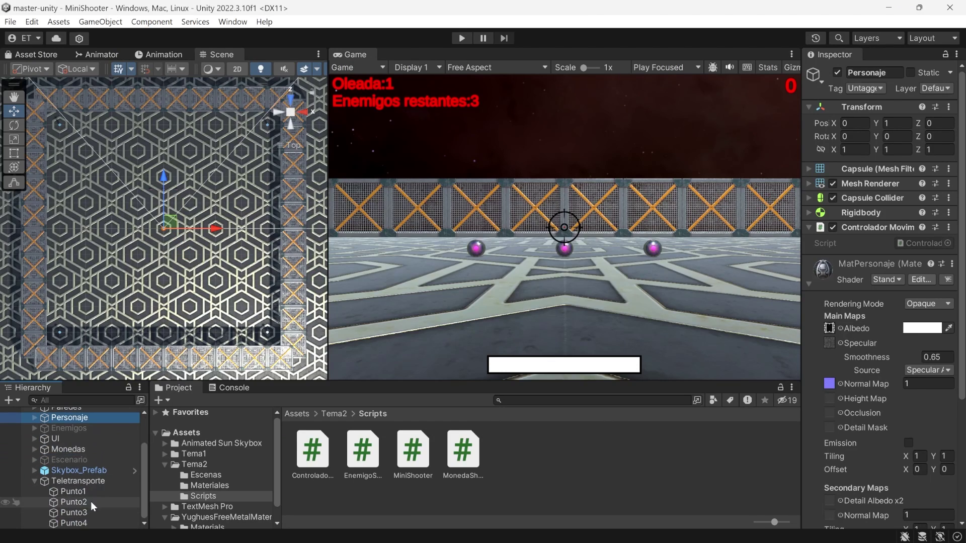
{"action": "left_click", "coordinate": [101, 492]}
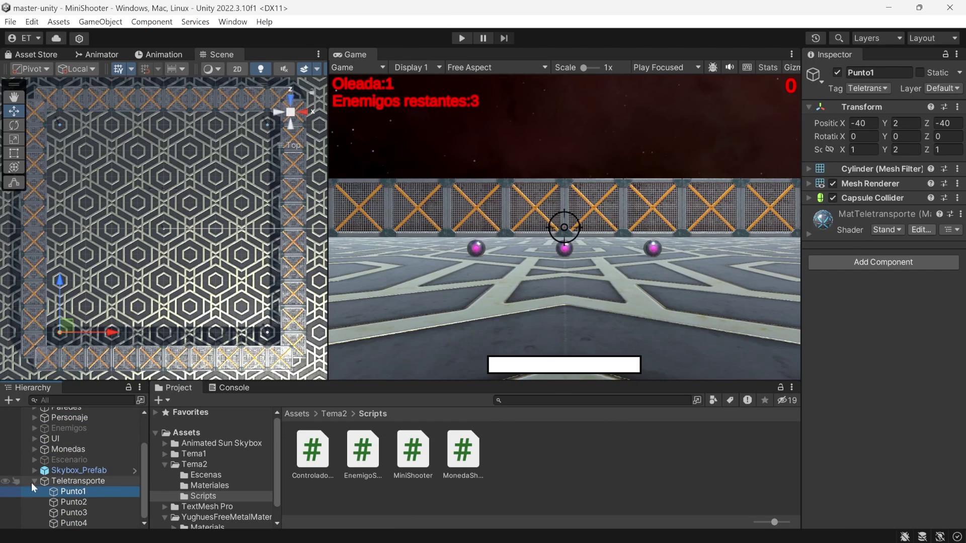
{"action": "left_click", "coordinate": [75, 418]}
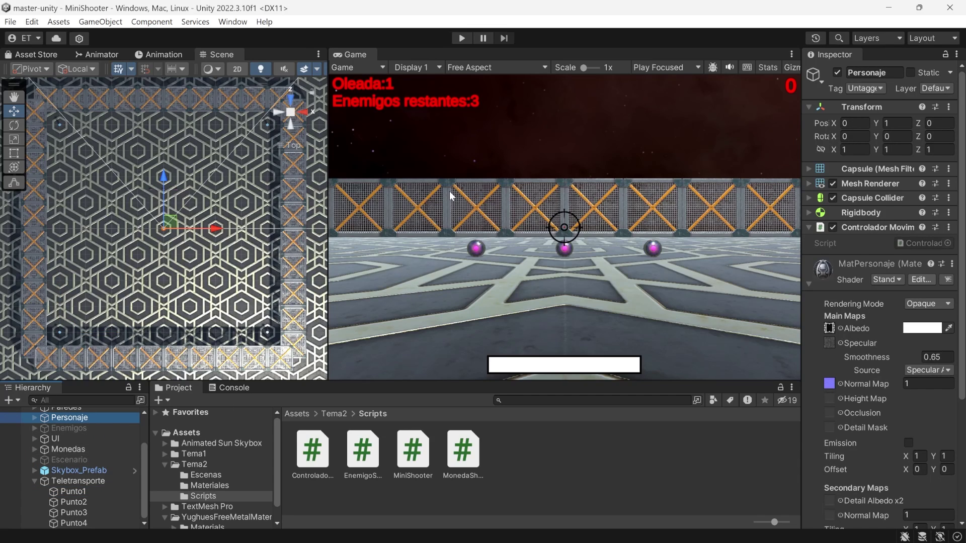
Step: Playtest the game by running the player into corner teleport points, and stop play mode
{"action": "left_click", "coordinate": [461, 38]}
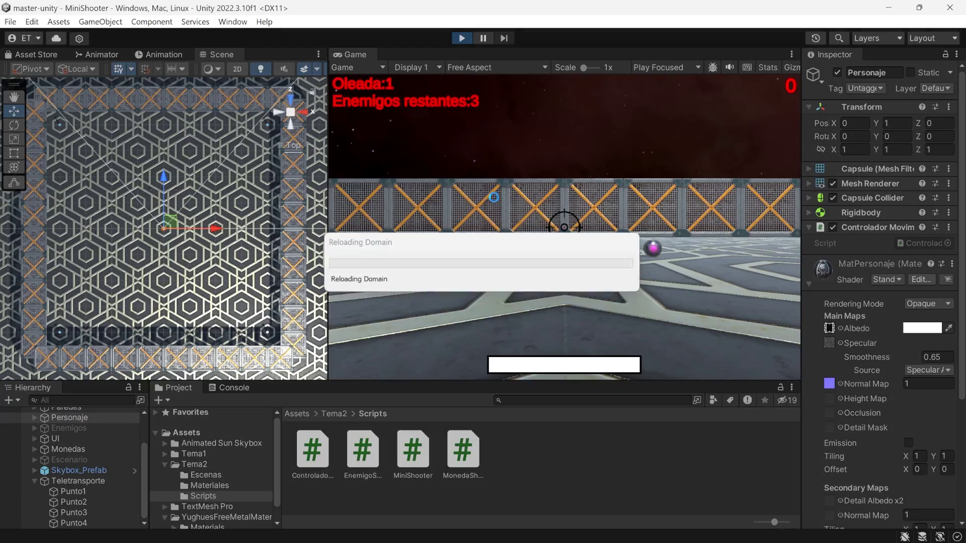
{"action": "key", "text": "w"}
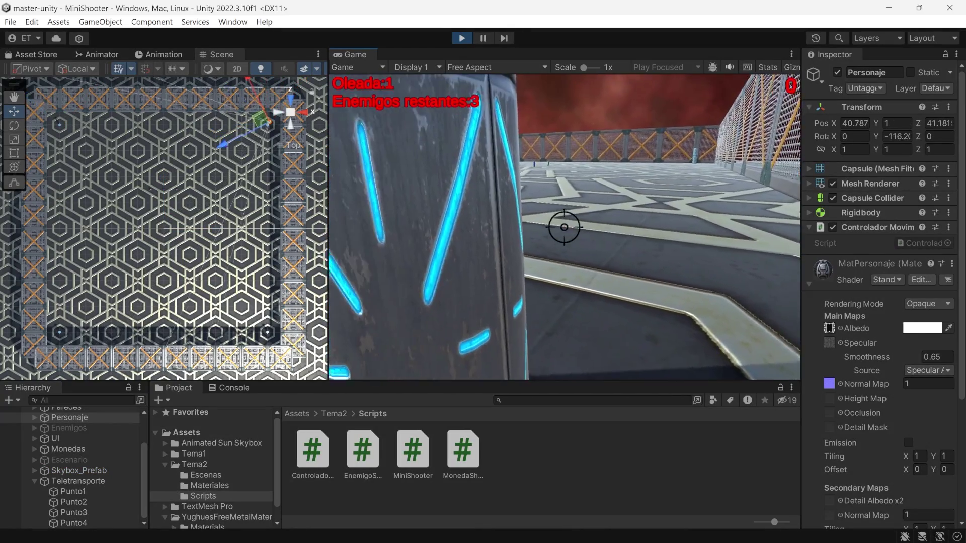
{"action": "key", "text": "w"}
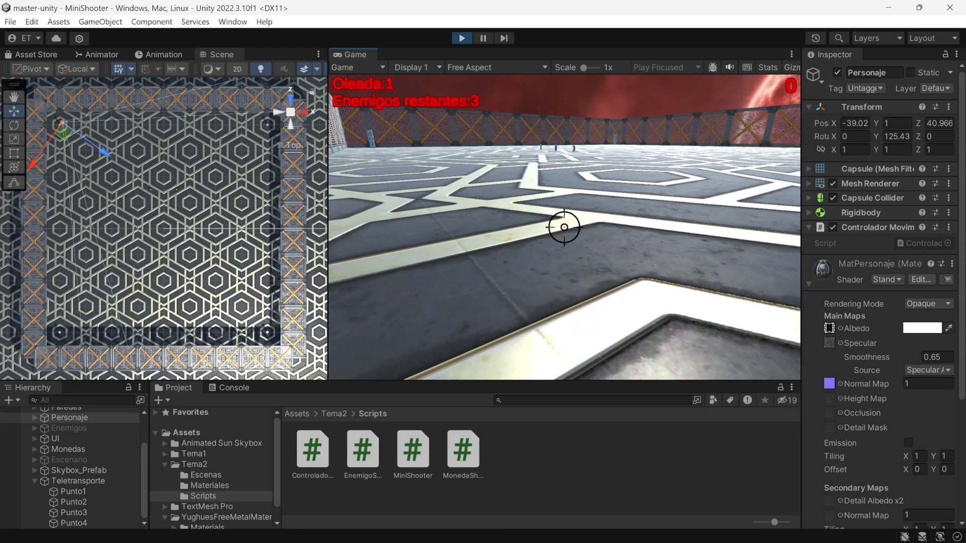
{"action": "key", "text": "ctrl+p"}
Step: Switch to Visual Studio and change the new Vector3's second argument to pos.y - 1
{"action": "key", "text": "alt+Tab"}
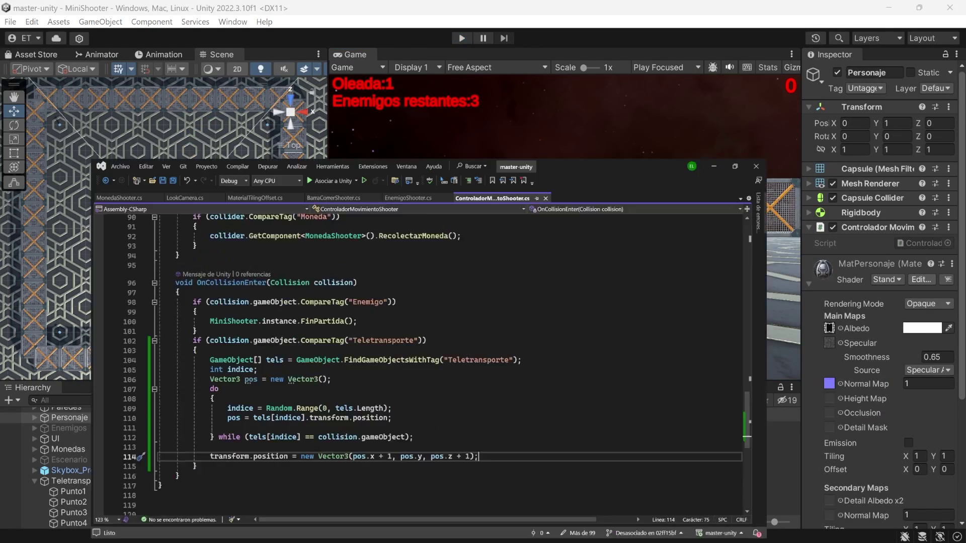
{"action": "left_click", "coordinate": [471, 425]}
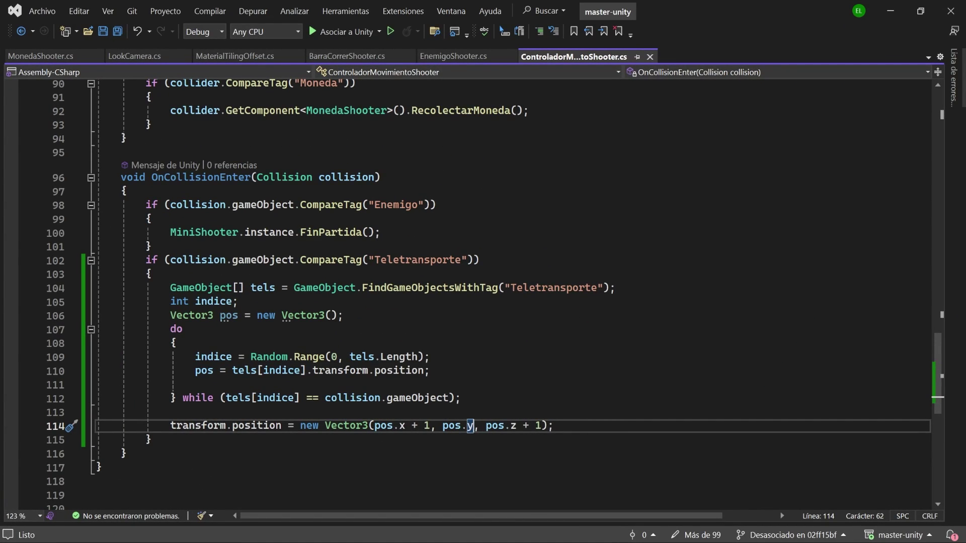
{"action": "type", "text": "- 1"}
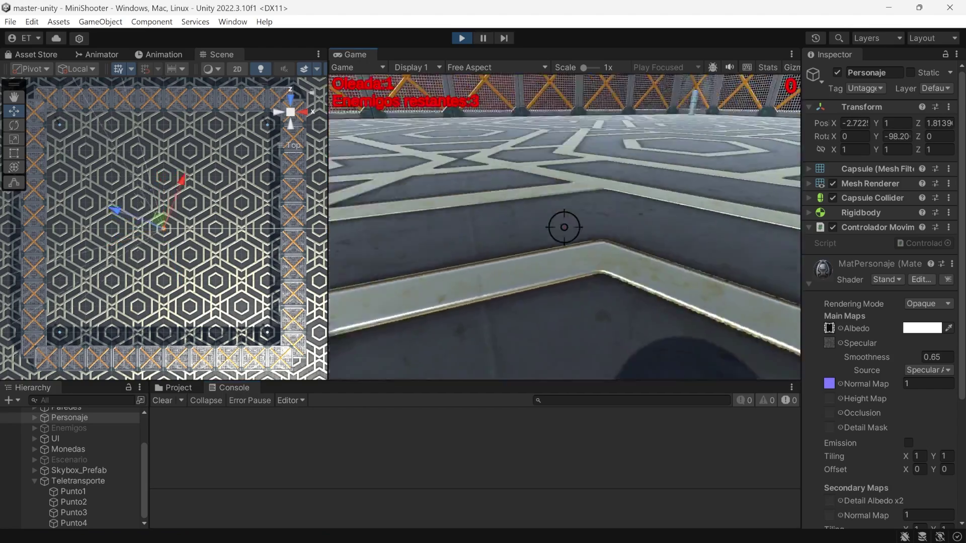
Step: Playtest in Unity again, running the player into the corner teleport points to check the adjusted teleport height
{"action": "key", "text": "w"}
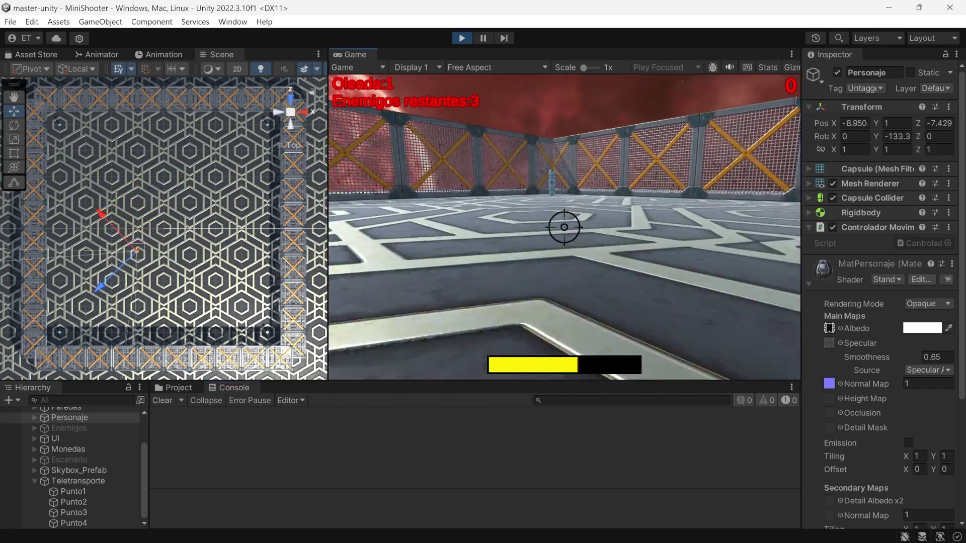
{"action": "key", "text": "w"}
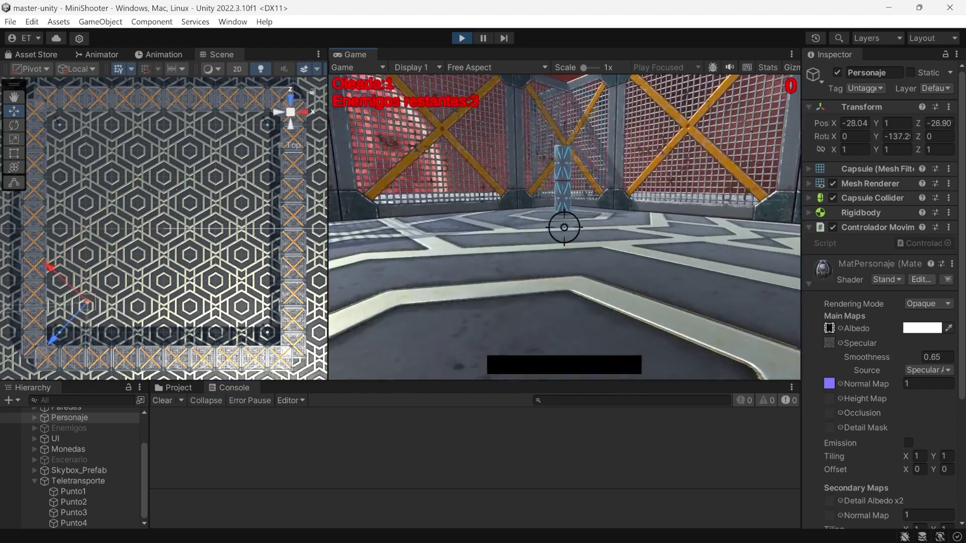
{"action": "key", "text": "w"}
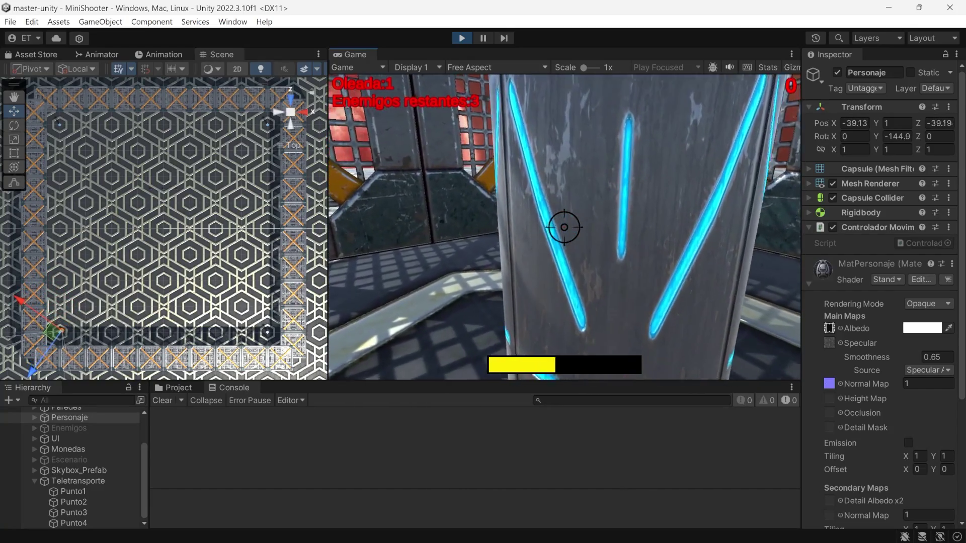
{"action": "key", "text": "w"}
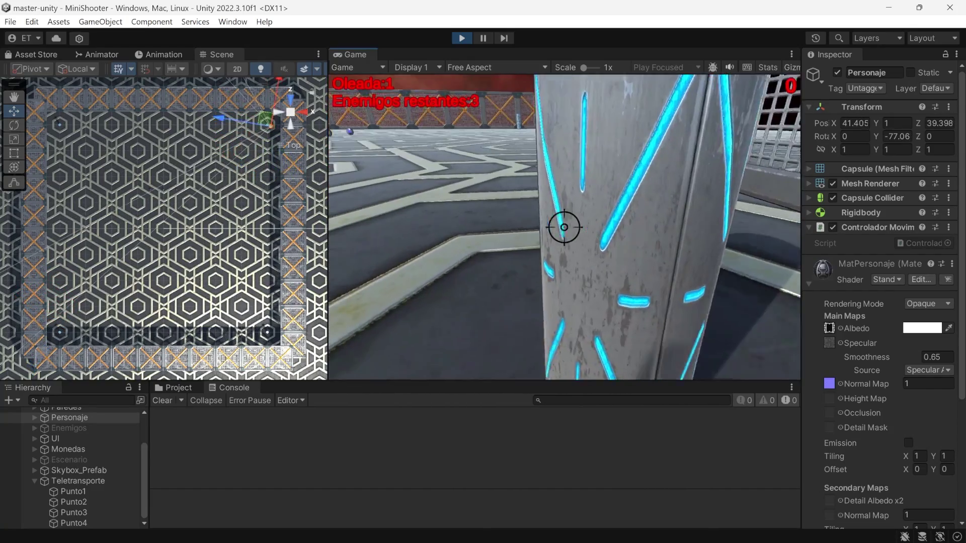
{"action": "key", "text": "w"}
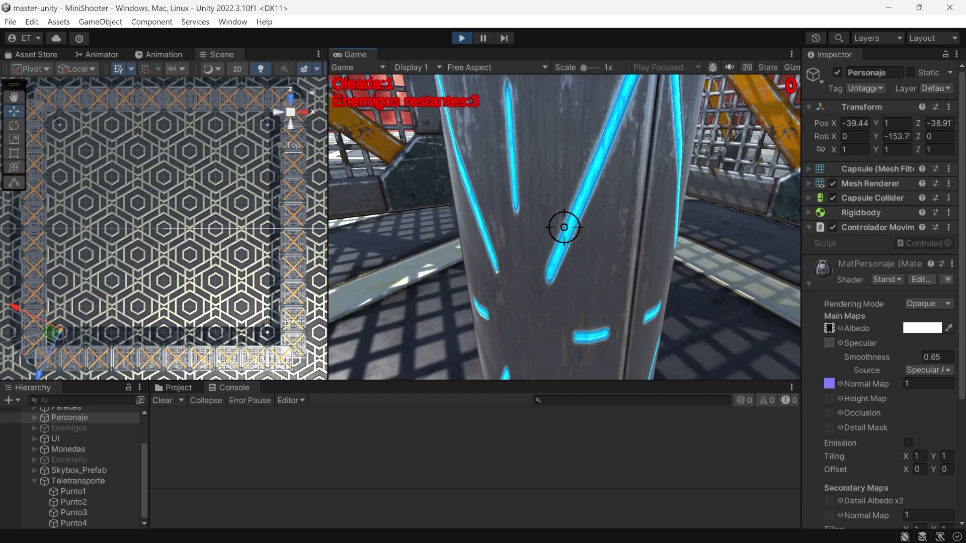
{"action": "key", "text": "w"}
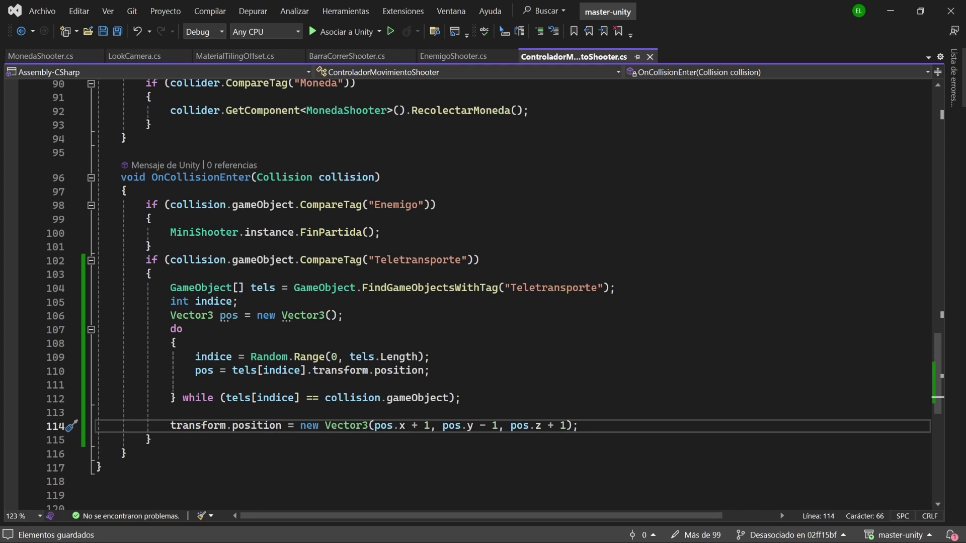
Step: In the script, cut the GameObject[] tels = GameObject.FindGameObjectsWithTag("Teletransporte") line out of OnCollisionEnter
{"action": "left_click_drag", "start_coordinate": [166, 288], "coordinate": [616, 288]}
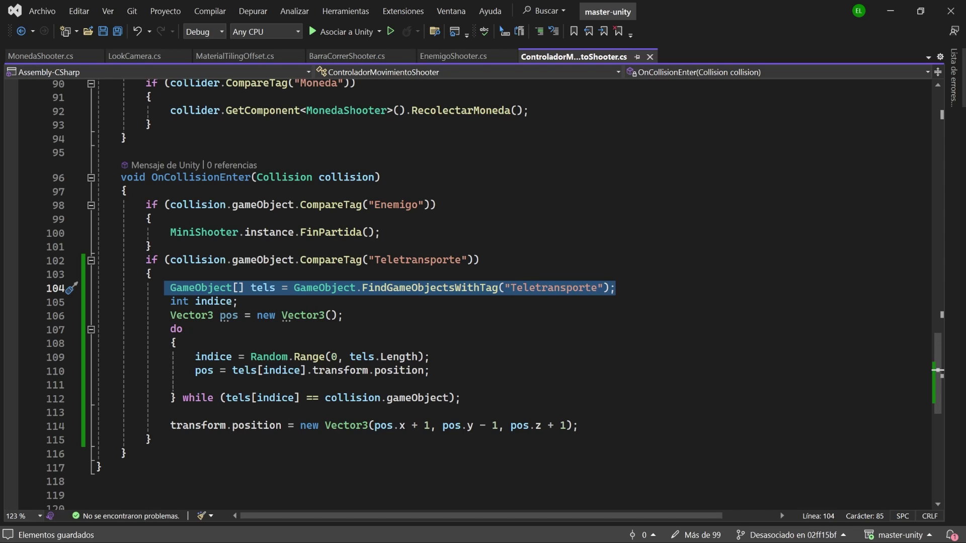
{"action": "left_click", "coordinate": [262, 288]}
{"action": "left_click_drag", "start_coordinate": [157, 274], "coordinate": [616, 288]}
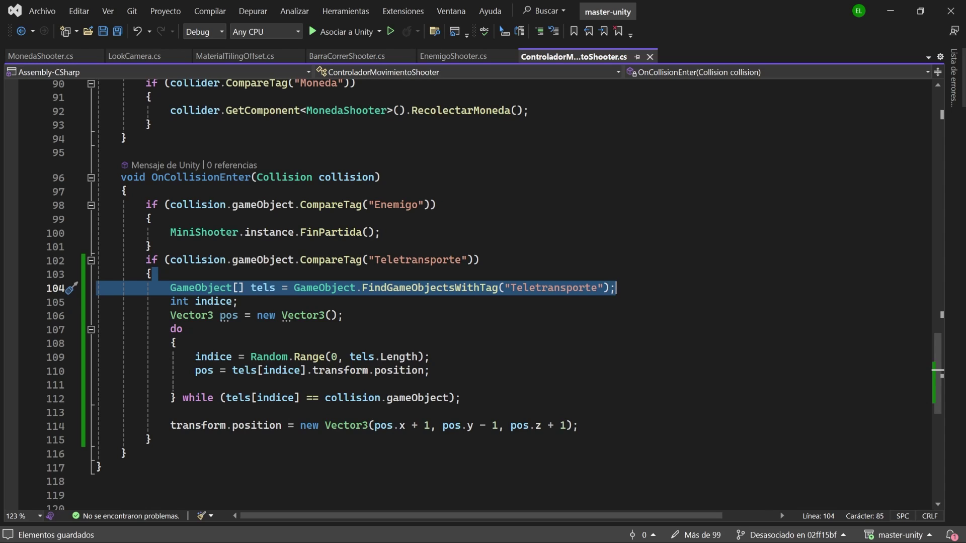
{"action": "key", "text": "Down"}
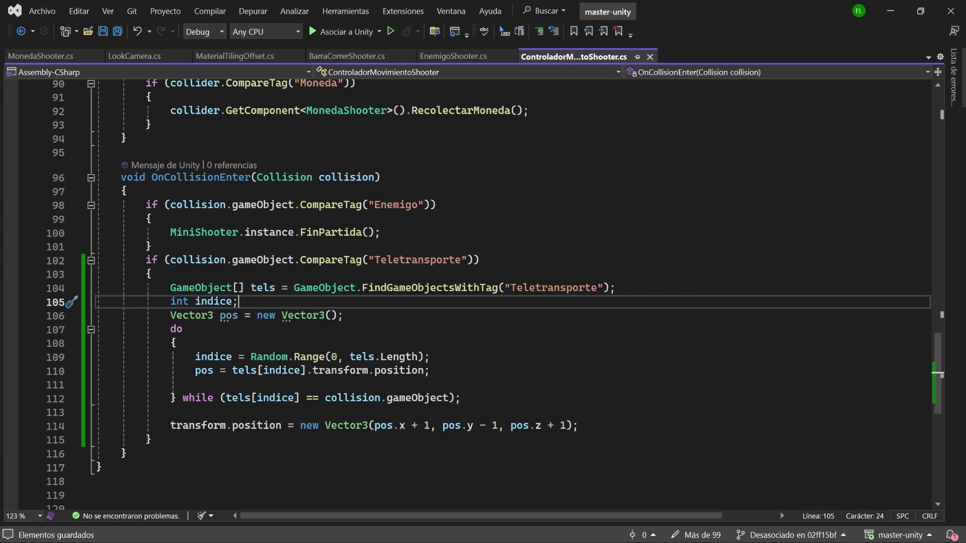
{"action": "key", "text": "Up"}
{"action": "key", "text": "End"}
{"action": "key", "text": "shift+Left"}
{"action": "key", "text": "shift+Left"}
{"action": "key", "text": "shift+Left"}
{"action": "key", "text": "shift+Left"}
{"action": "key", "text": "shift+Left"}
{"action": "key", "text": "shift+Home"}
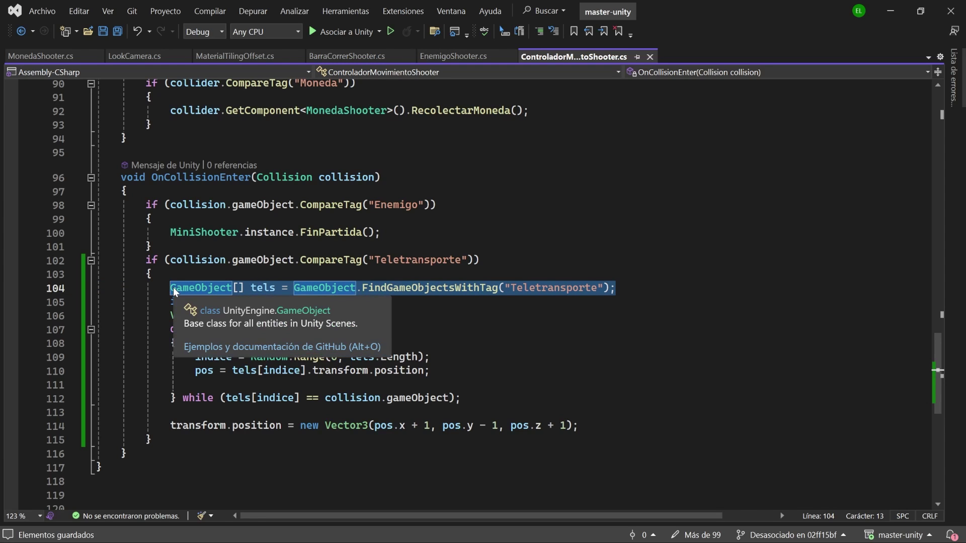
{"action": "key", "text": "ctrl+x"}
Step: Paste the cut tels line at the end of Start(), below rb = GetComponent<Rigidbody>()
{"action": "scroll", "coordinate": [173, 288], "scroll_direction": "up", "scroll_amount": 8}
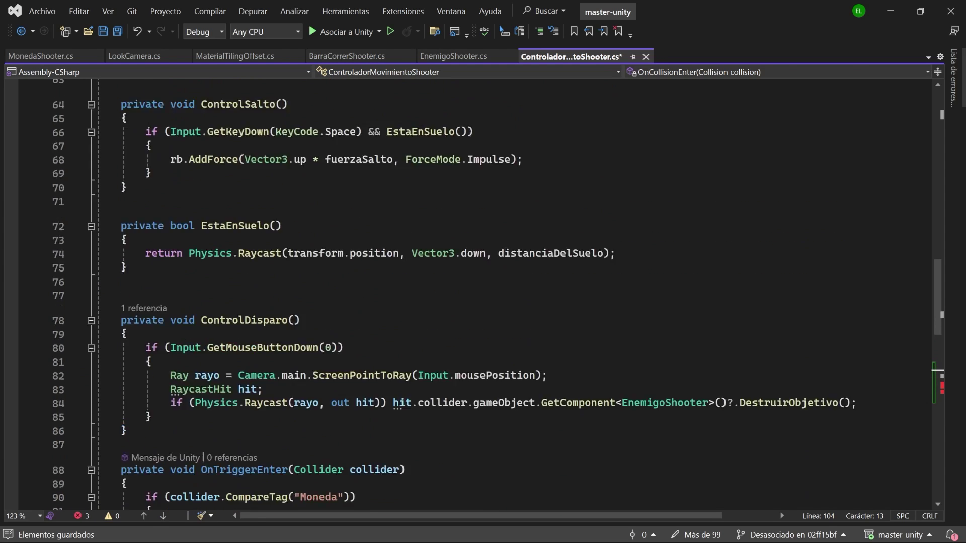
{"action": "scroll", "coordinate": [483, 292], "scroll_direction": "up", "scroll_amount": 20}
{"action": "left_click", "coordinate": [337, 267]}
{"action": "key", "text": "Return"}
{"action": "key", "text": "ctrl+v"}
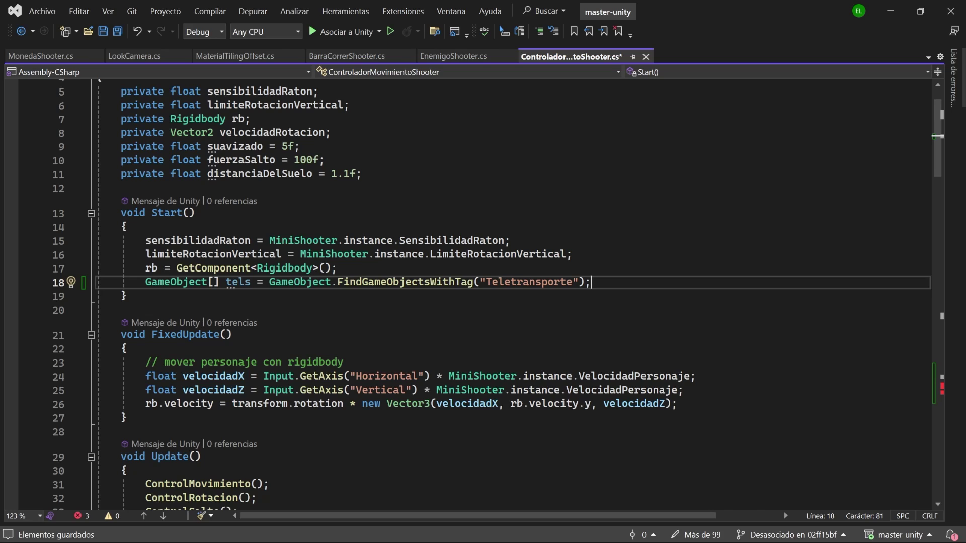
Step: Declare the field private GameObject[] tels below distanciaDelSuelo, and remove the GameObject[] type from the tels assignment in Start()
{"action": "left_click_drag", "start_coordinate": [140, 282], "coordinate": [258, 282]}
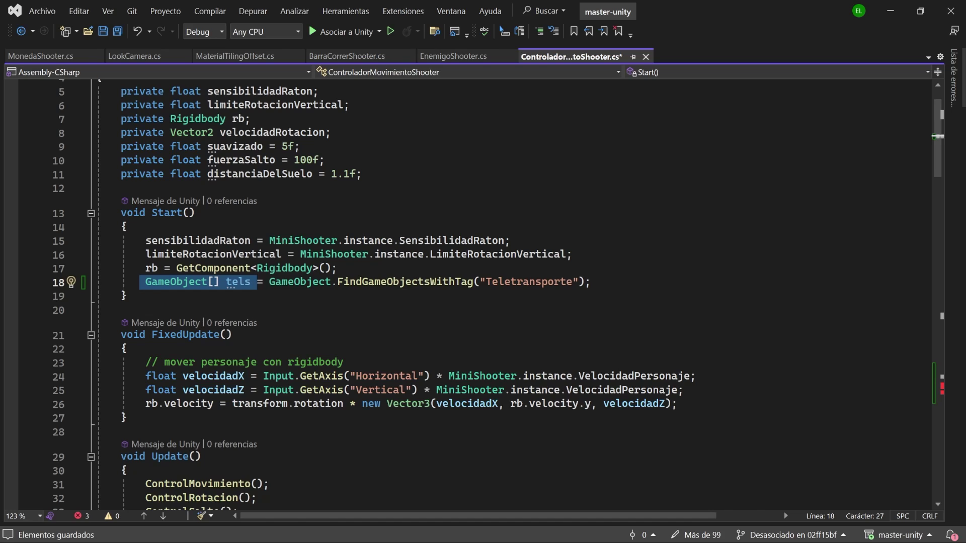
{"action": "left_click", "coordinate": [362, 174]}
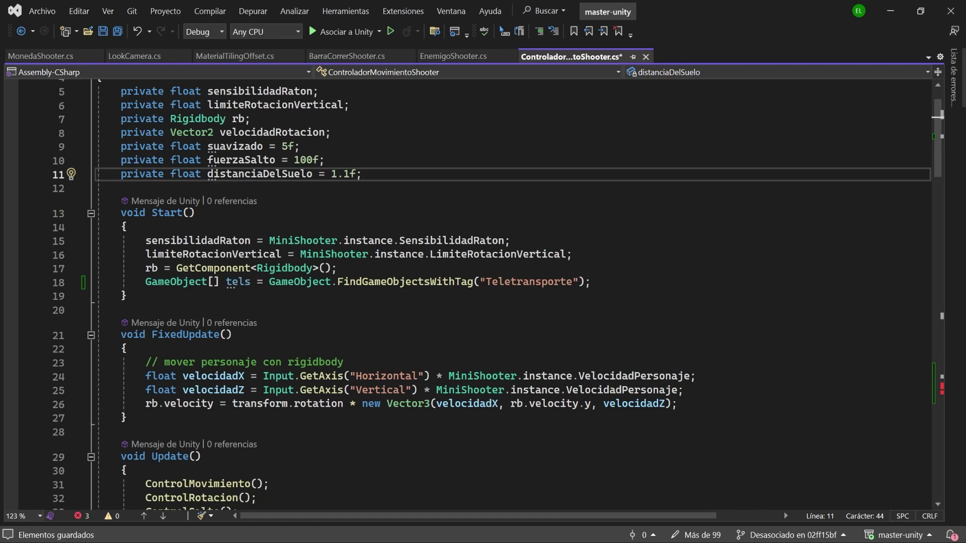
{"action": "key", "text": "Return"}
{"action": "type", "text": "private"}
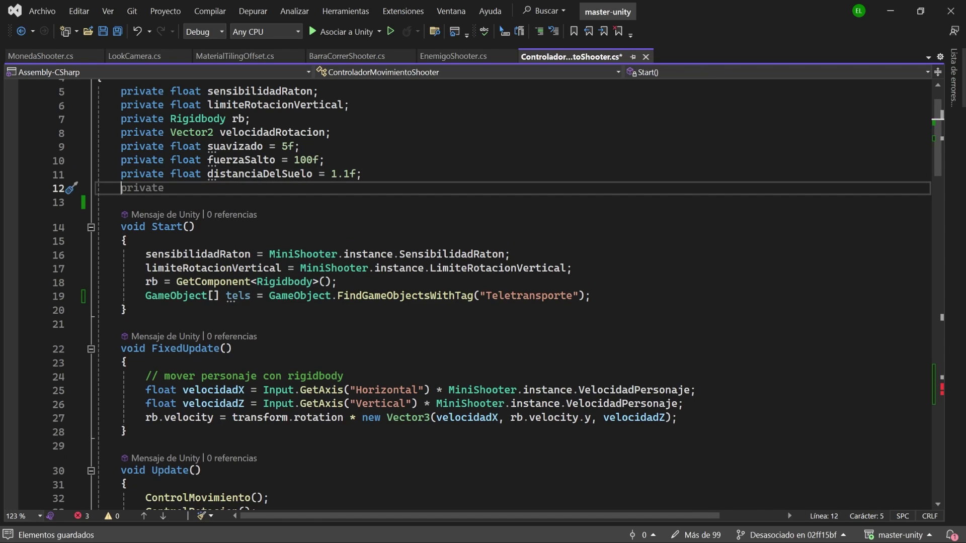
{"action": "type", "text": " Ga"}
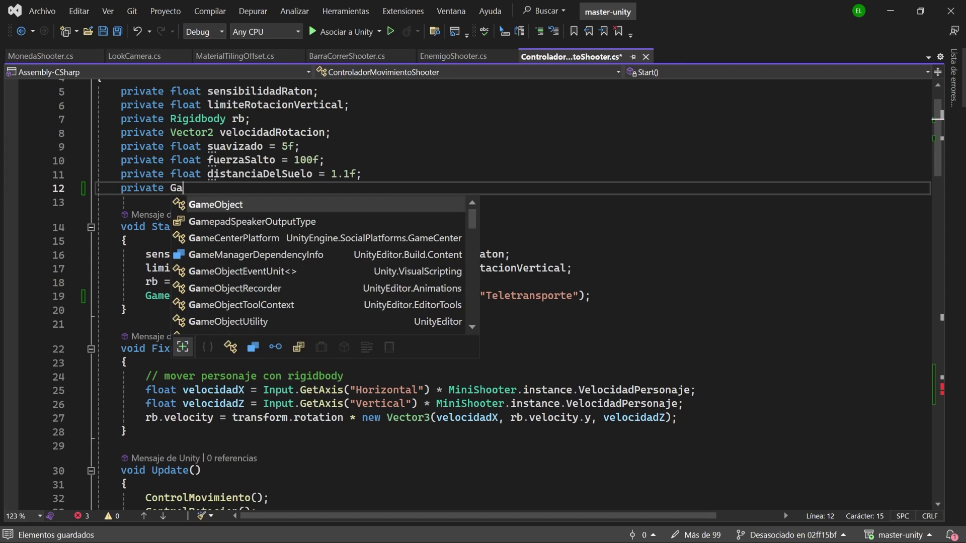
{"action": "type", "text": "meObject[] tels;"}
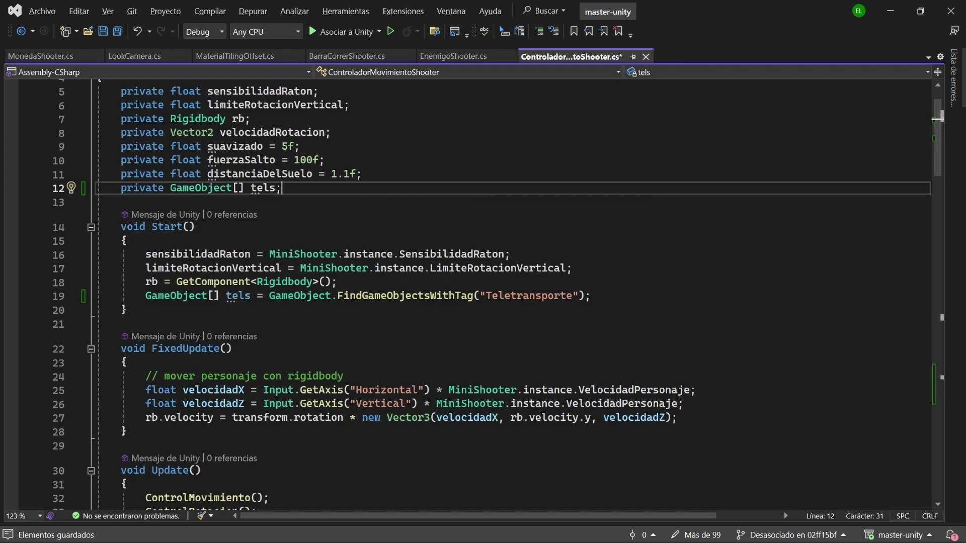
{"action": "left_click_drag", "start_coordinate": [146, 296], "coordinate": [226, 296]}
{"action": "key", "text": "Delete"}
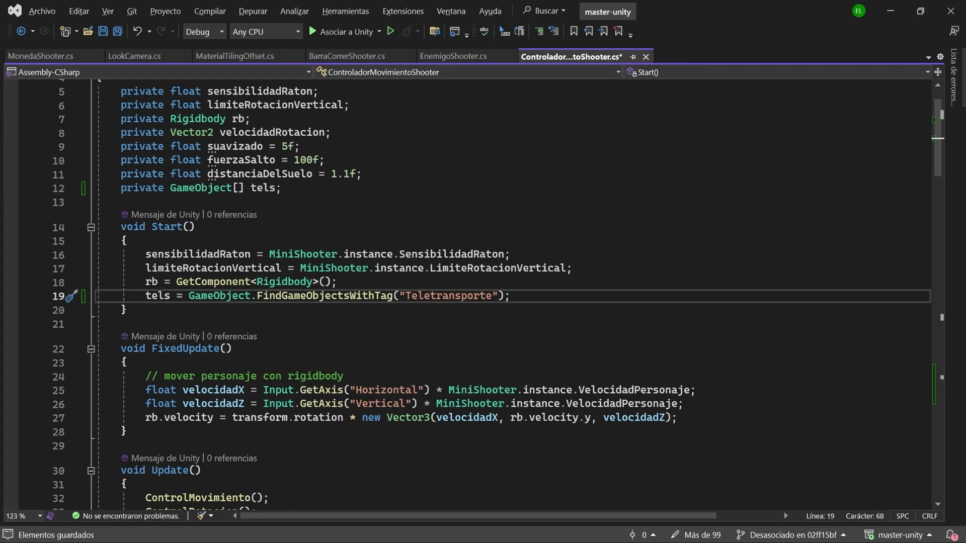
Step: Delete the empty line at the start of the Teletransporte block in OnCollisionEnter and save all files
{"action": "scroll", "coordinate": [472, 292], "scroll_direction": "down", "scroll_amount": 18}
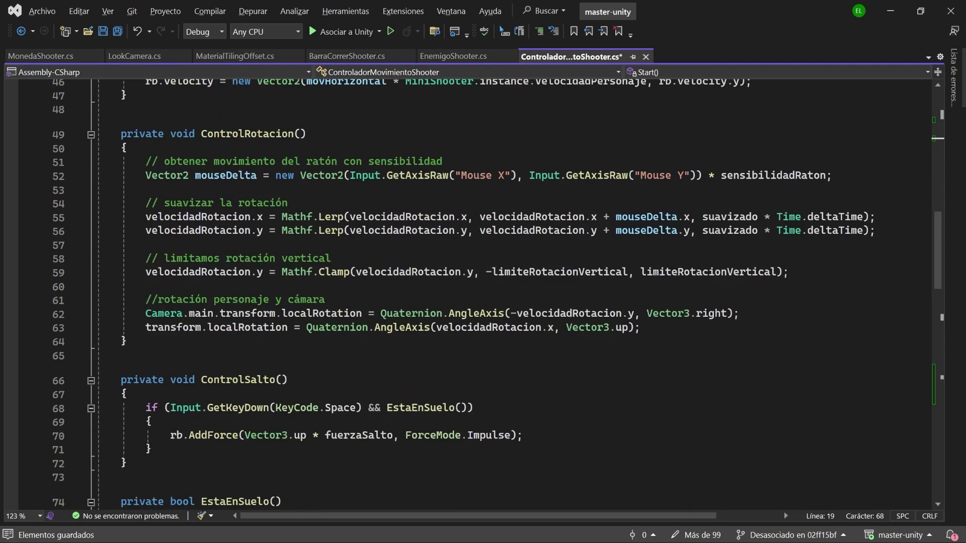
{"action": "scroll", "coordinate": [473, 292], "scroll_direction": "down", "scroll_amount": 13}
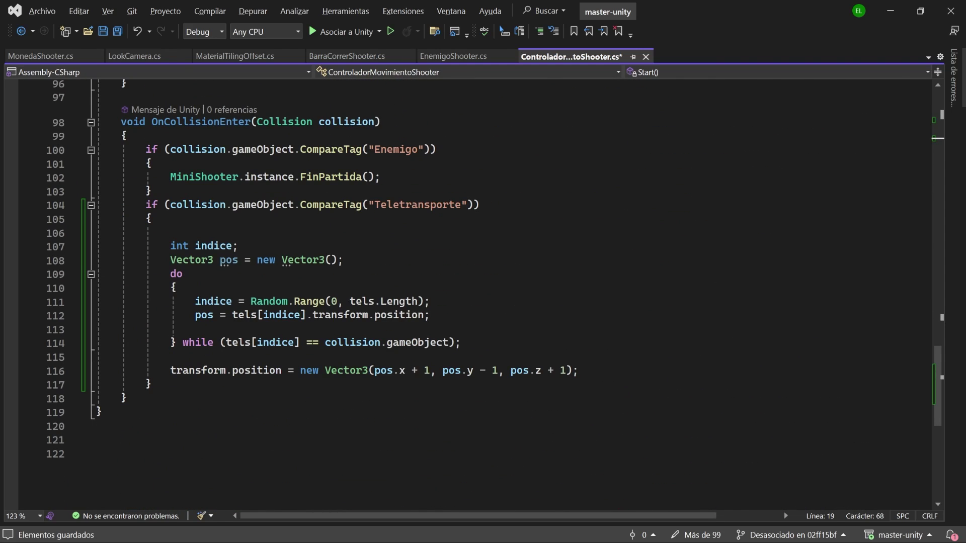
{"action": "left_click", "coordinate": [151, 218]}
{"action": "key", "text": "Delete"}
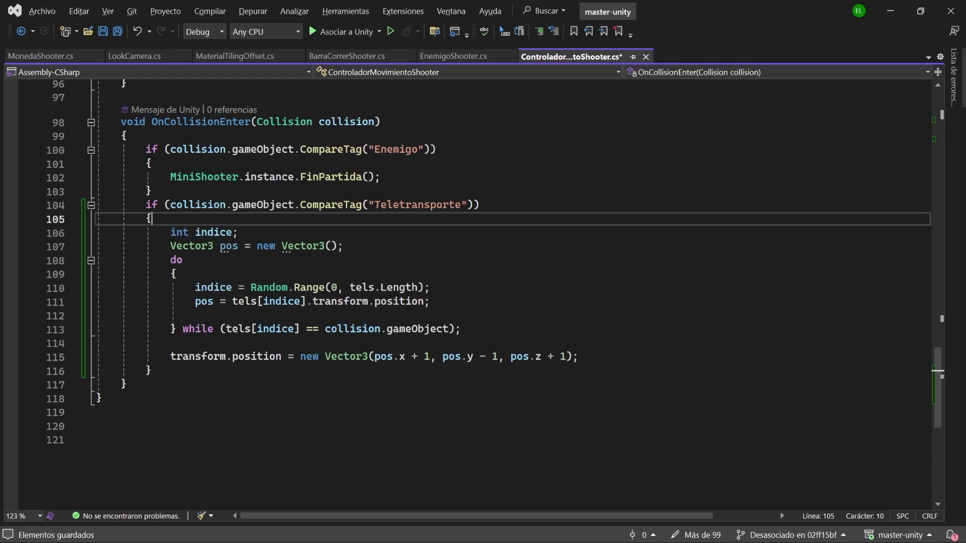
{"action": "left_click", "coordinate": [116, 32]}
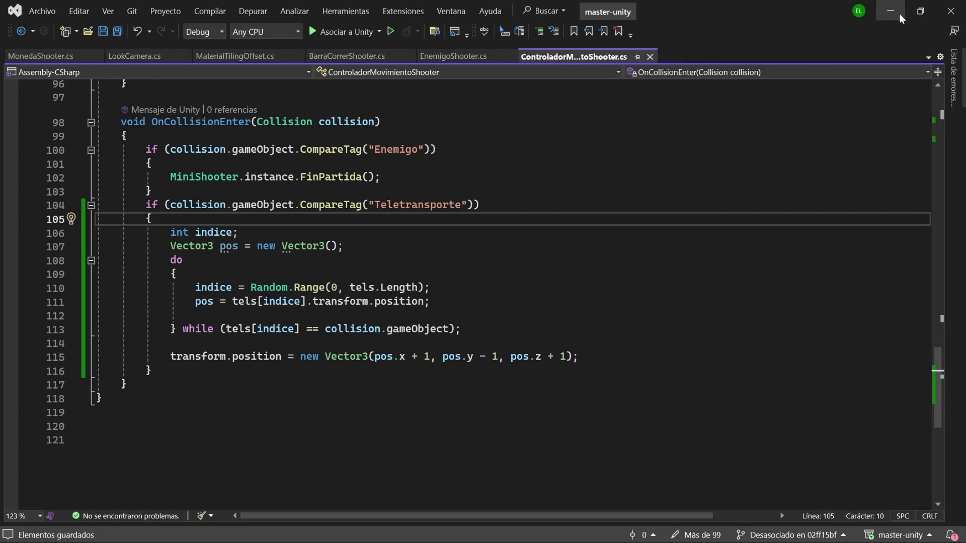